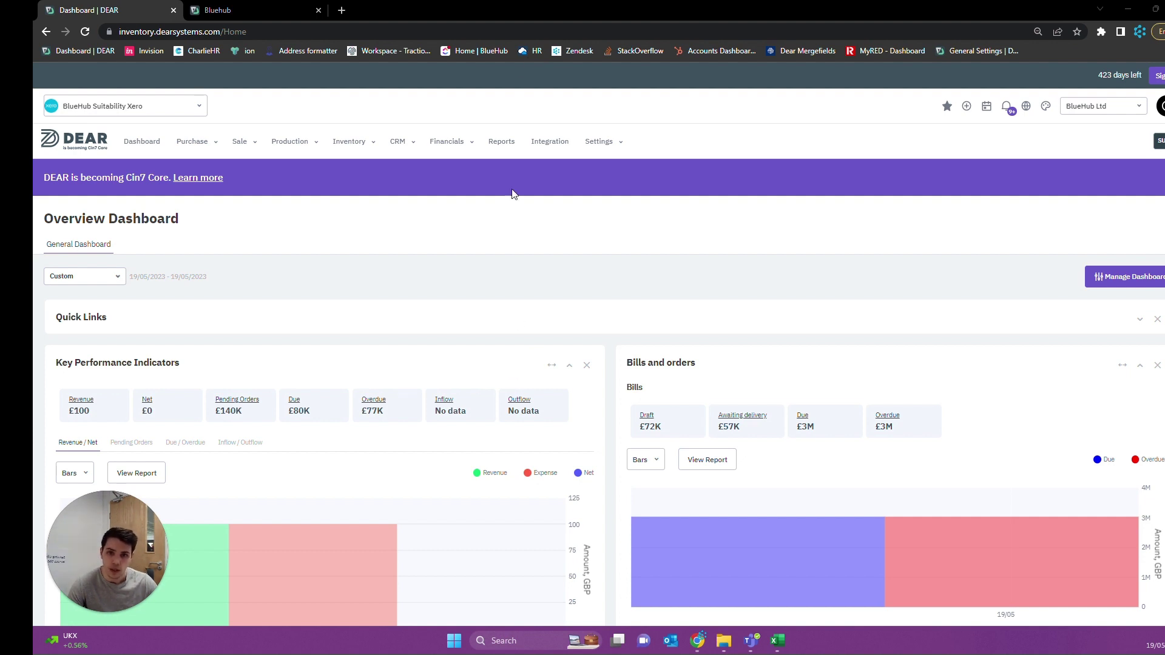
Open the B2B Portal integration and go to the General settings of the Bluehub portal.
left_click(570, 139)
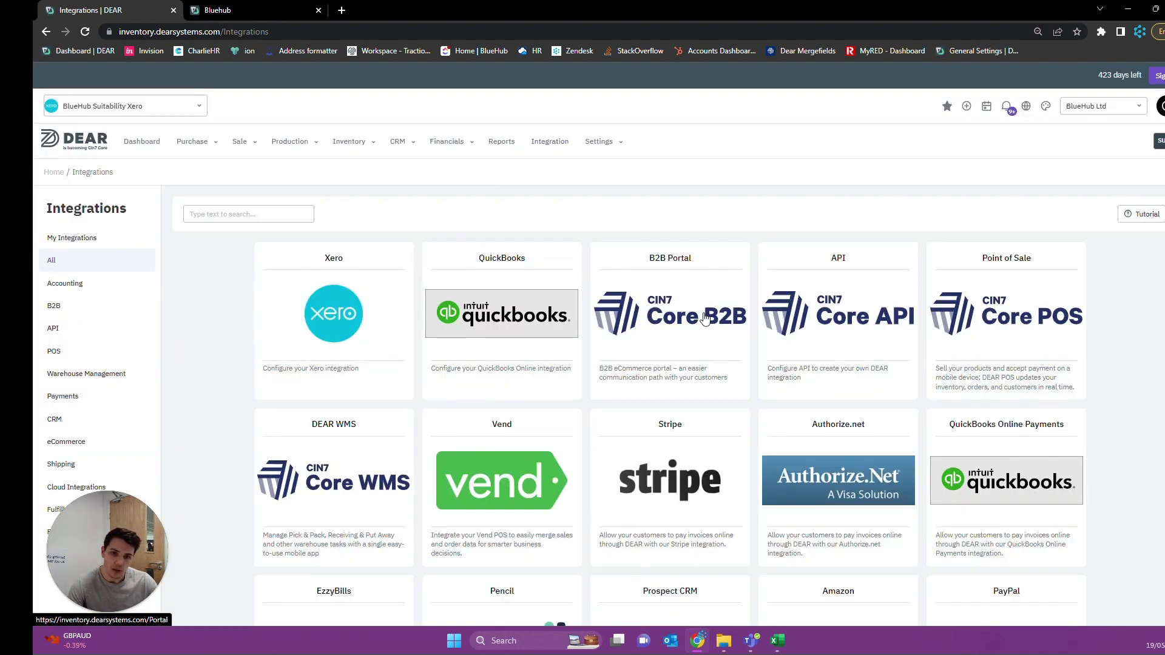
left_click(695, 319)
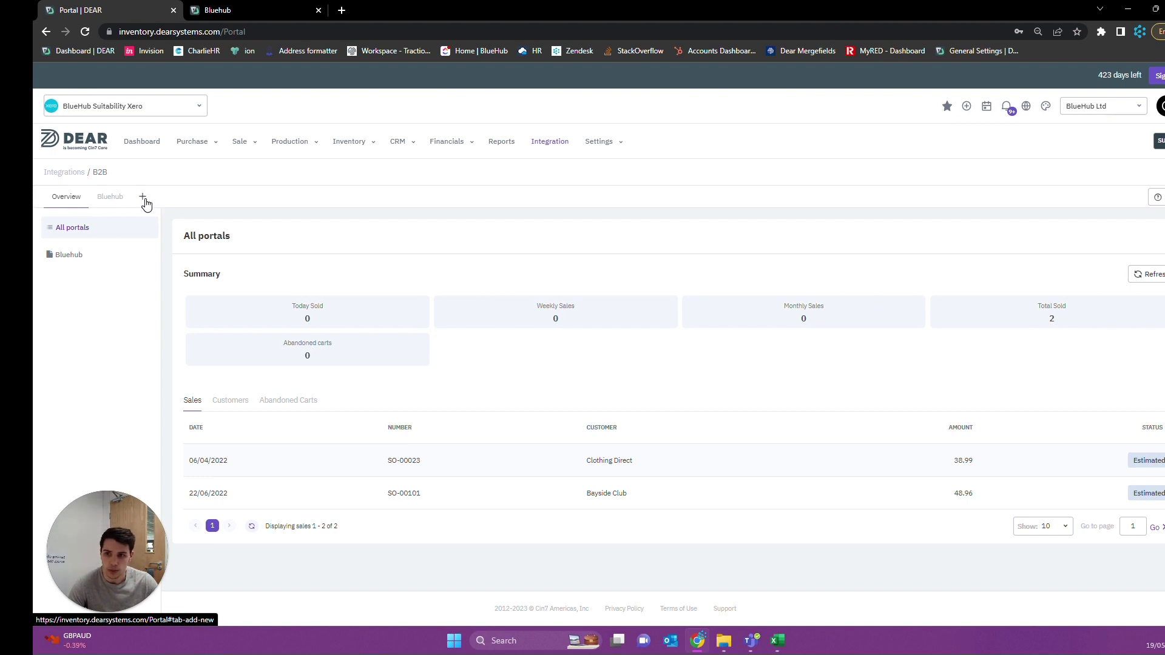
left_click(111, 197)
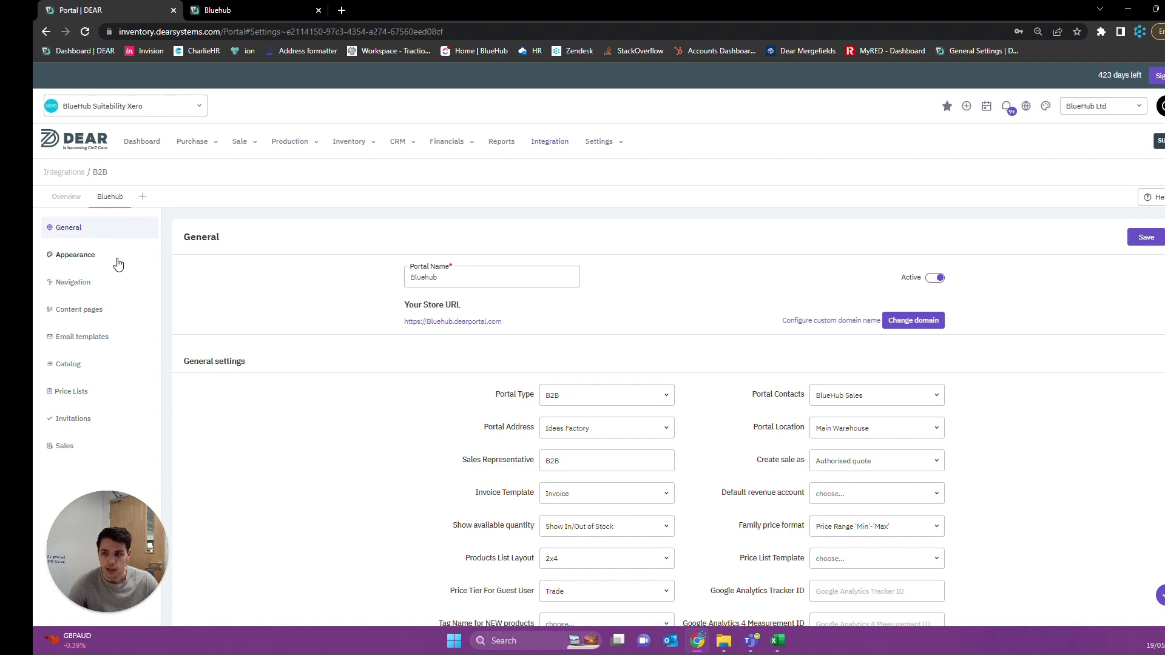
left_click(114, 261)
left_click(111, 237)
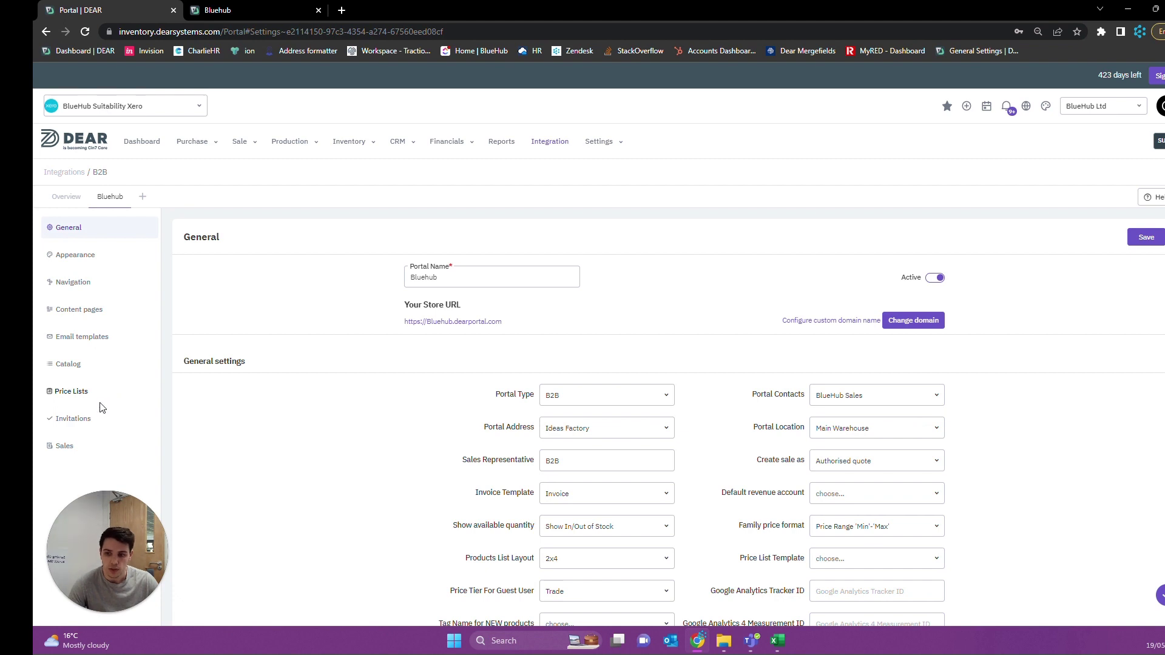
View the portal's sale rep invitation form without sending anything, and check the signed-in account on the Bluehub storefront.
left_click(84, 419)
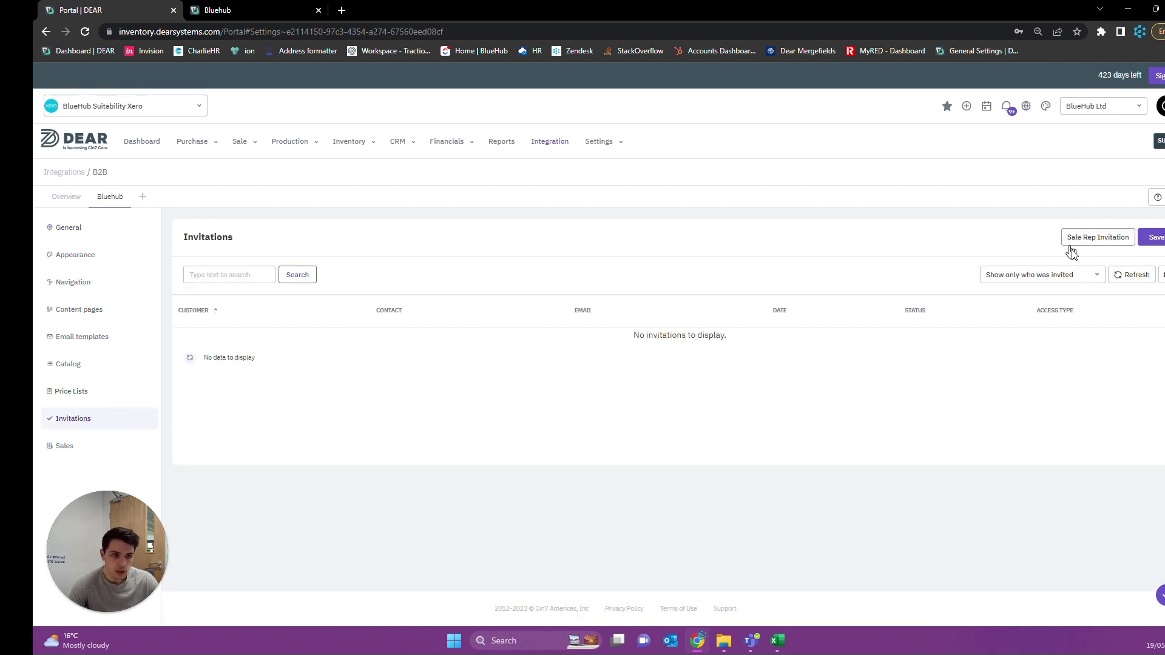
left_click(1089, 239)
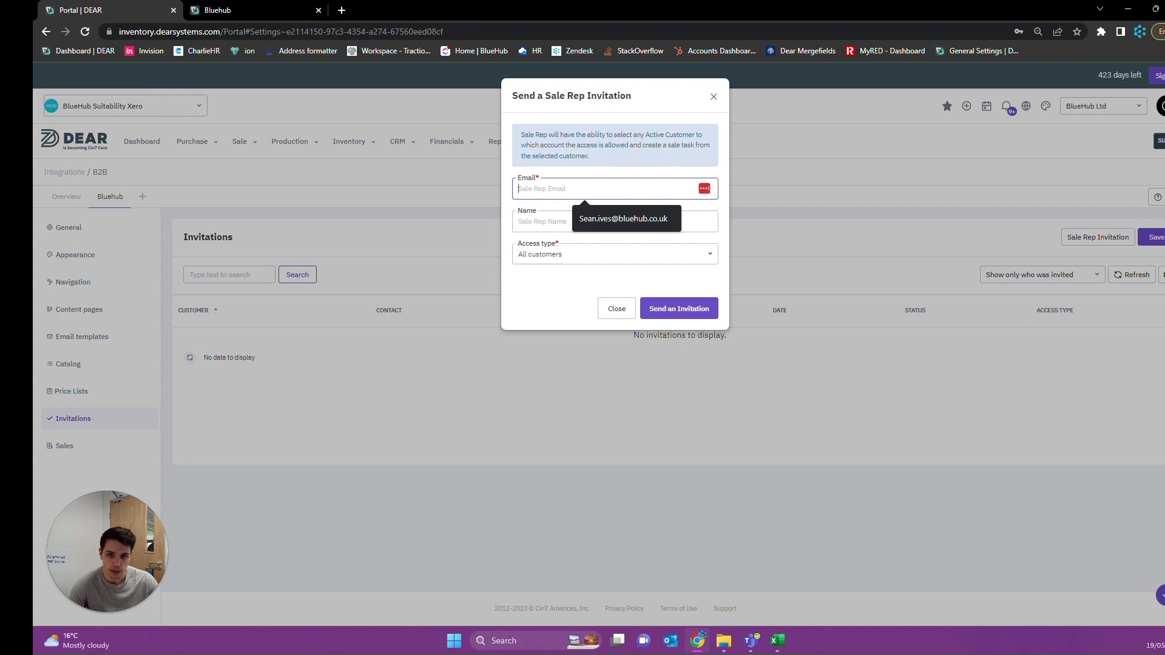
left_click(714, 97)
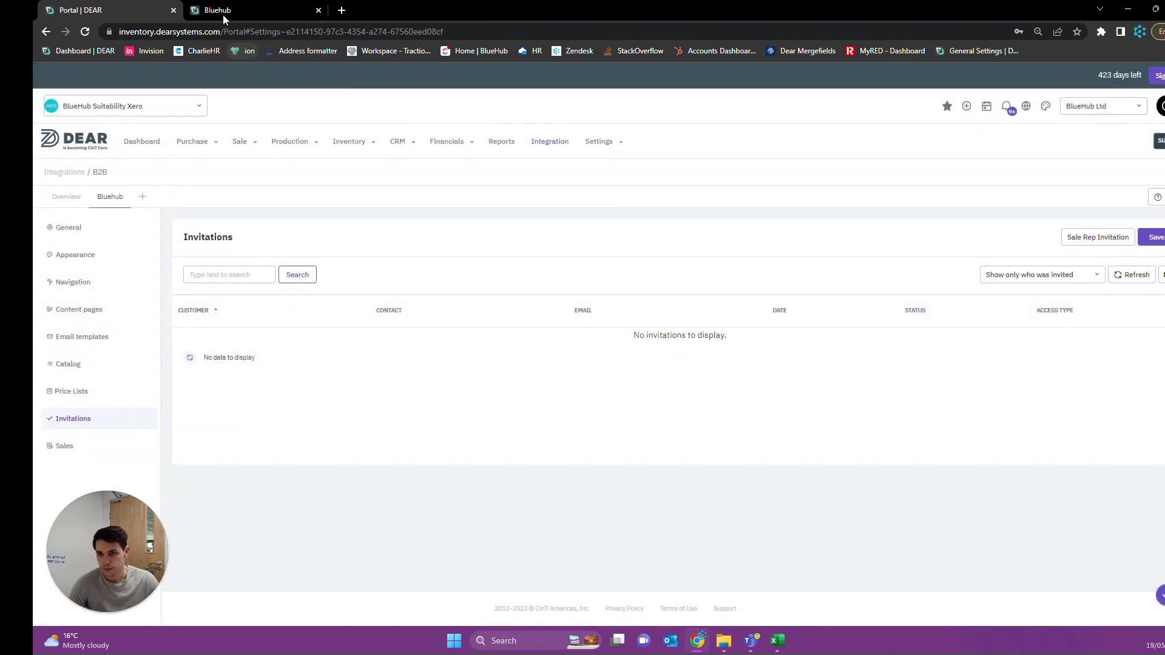
left_click(275, 7)
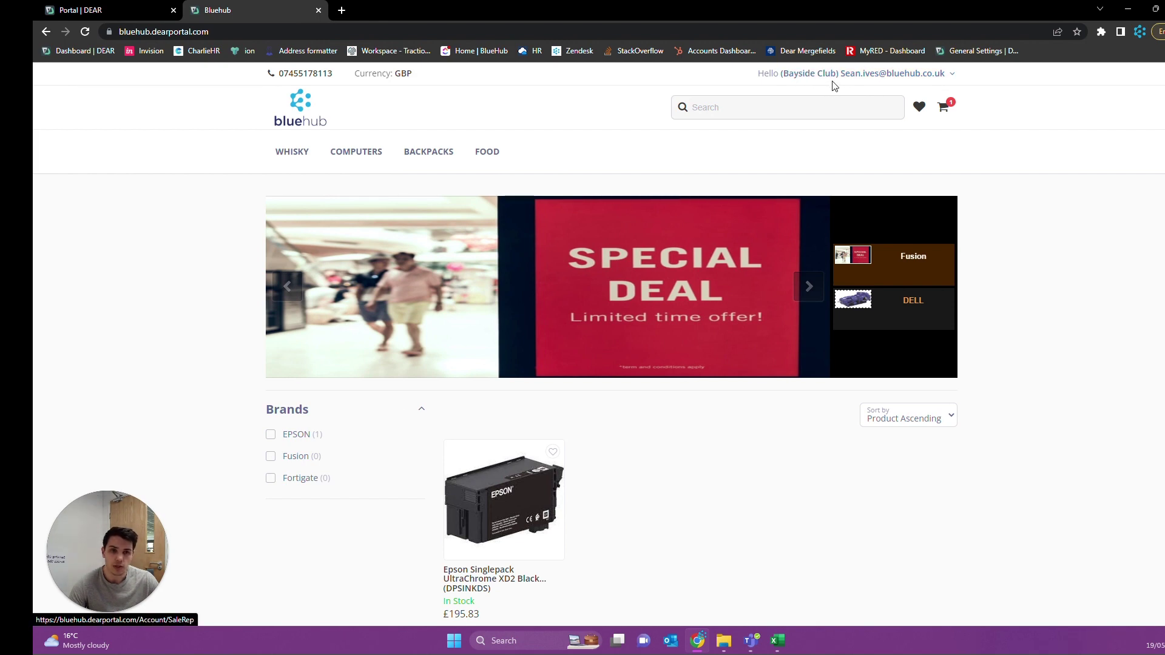
key("ctrl+Tab")
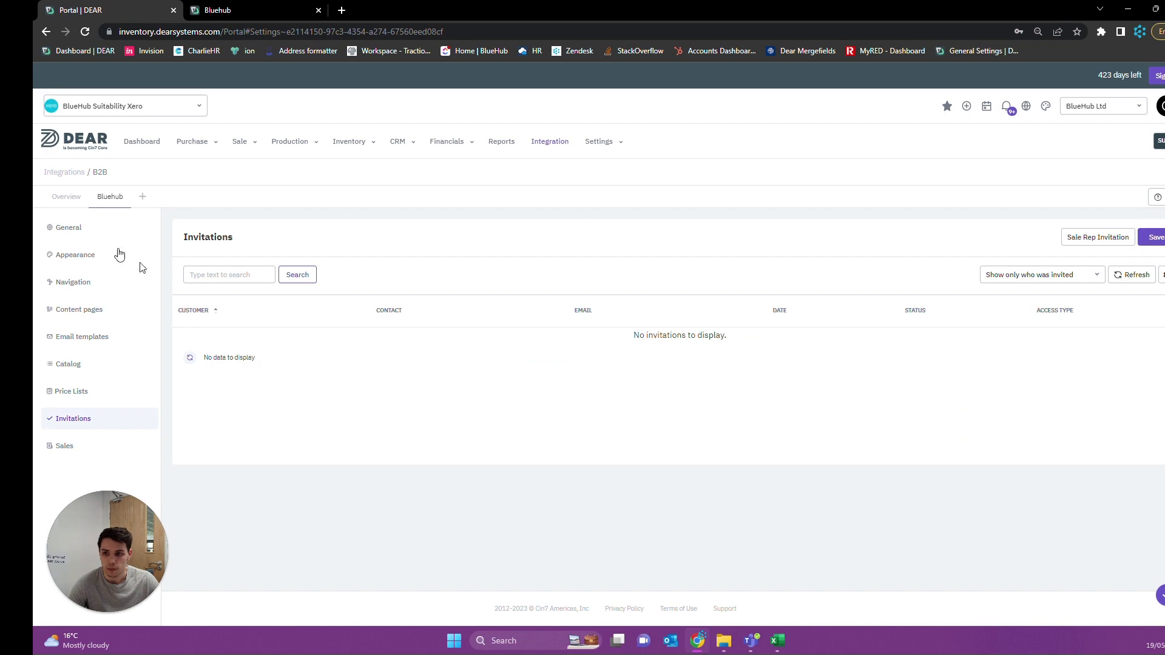
Review the portal's General settings, including the choices for showing available quantity and for family price format.
left_click(101, 239)
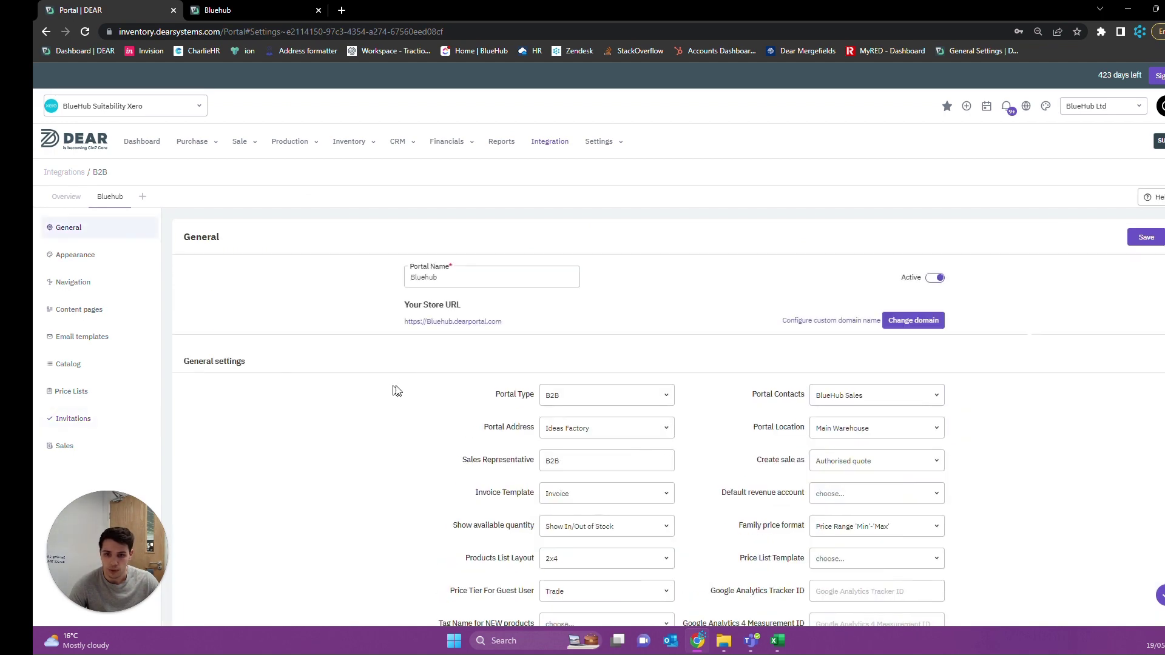
scroll(375, 370, "down", 2)
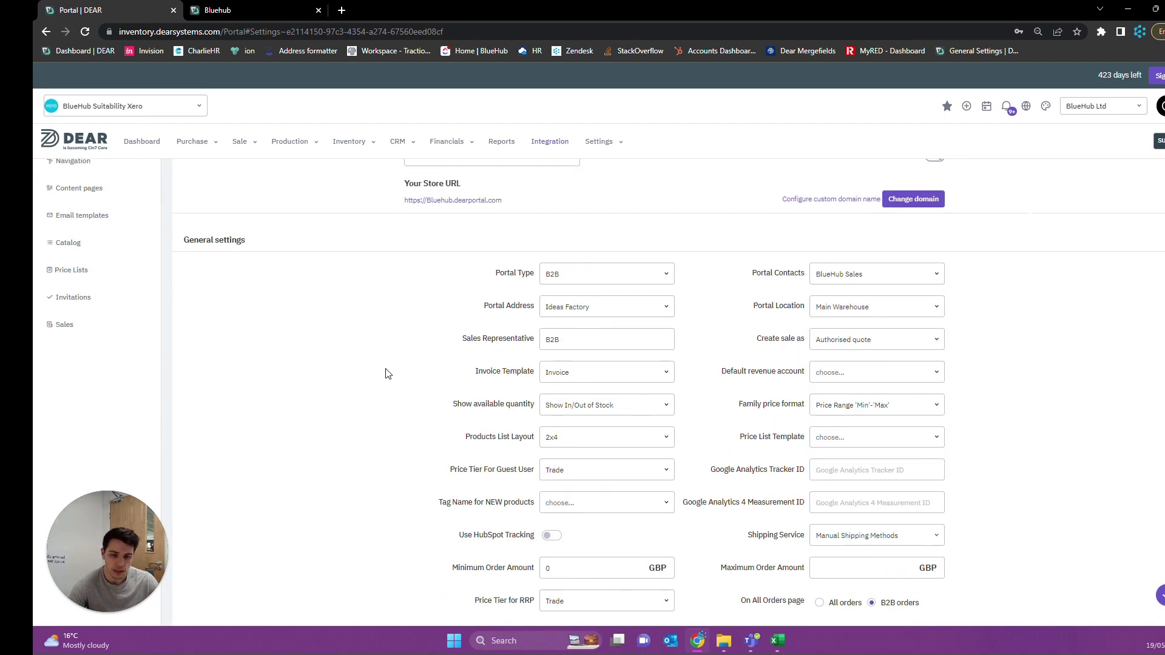
mouse_move(547, 306)
mouse_move(667, 390)
scroll(659, 389, "down", 1)
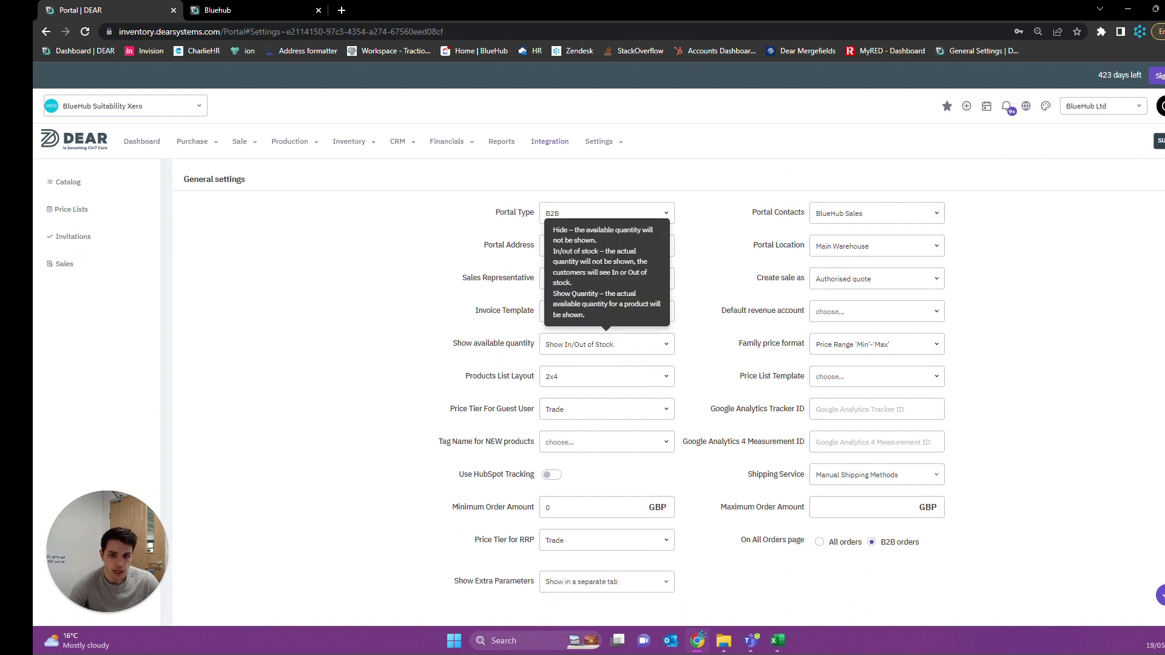
left_click(670, 356)
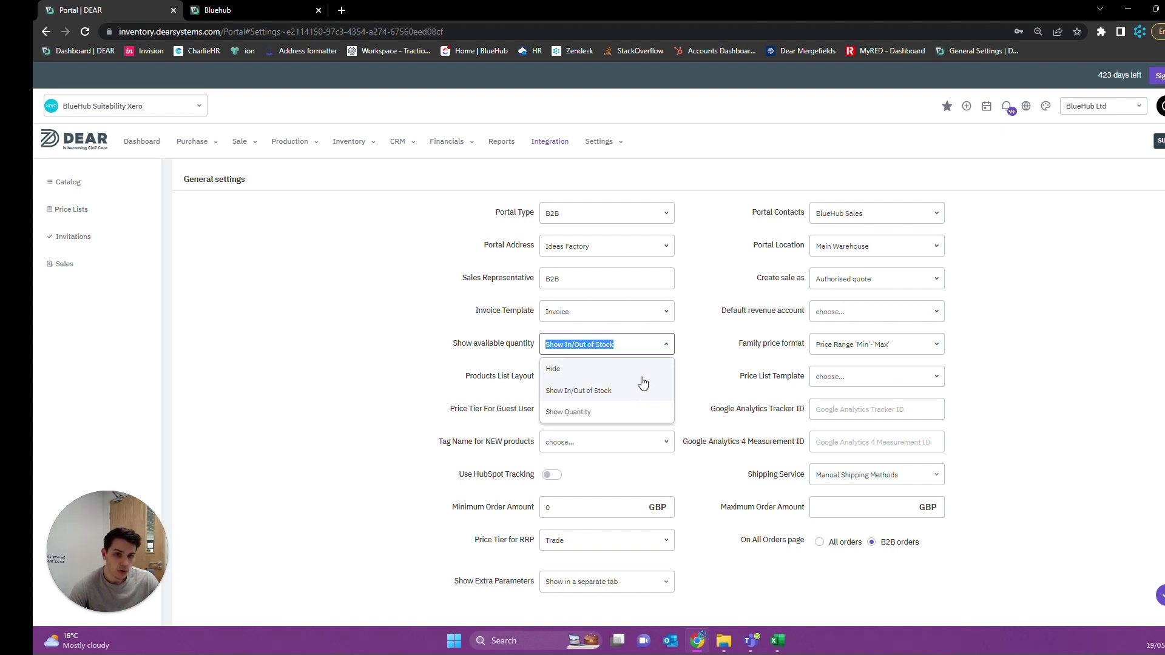
left_click(692, 355)
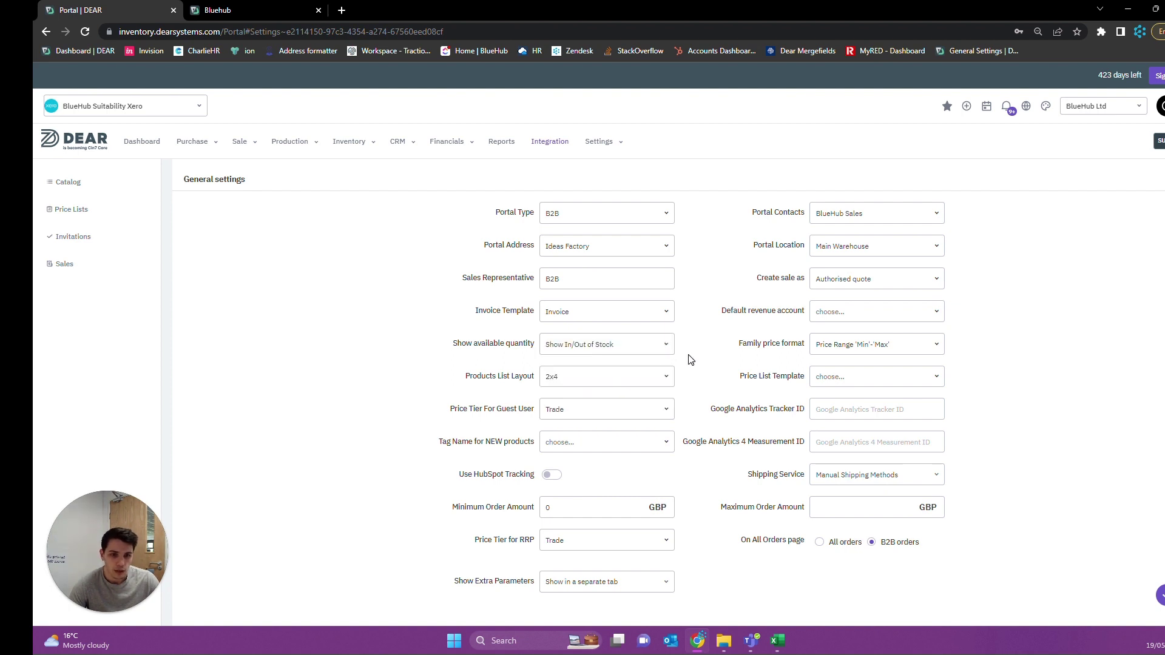
left_click(874, 344)
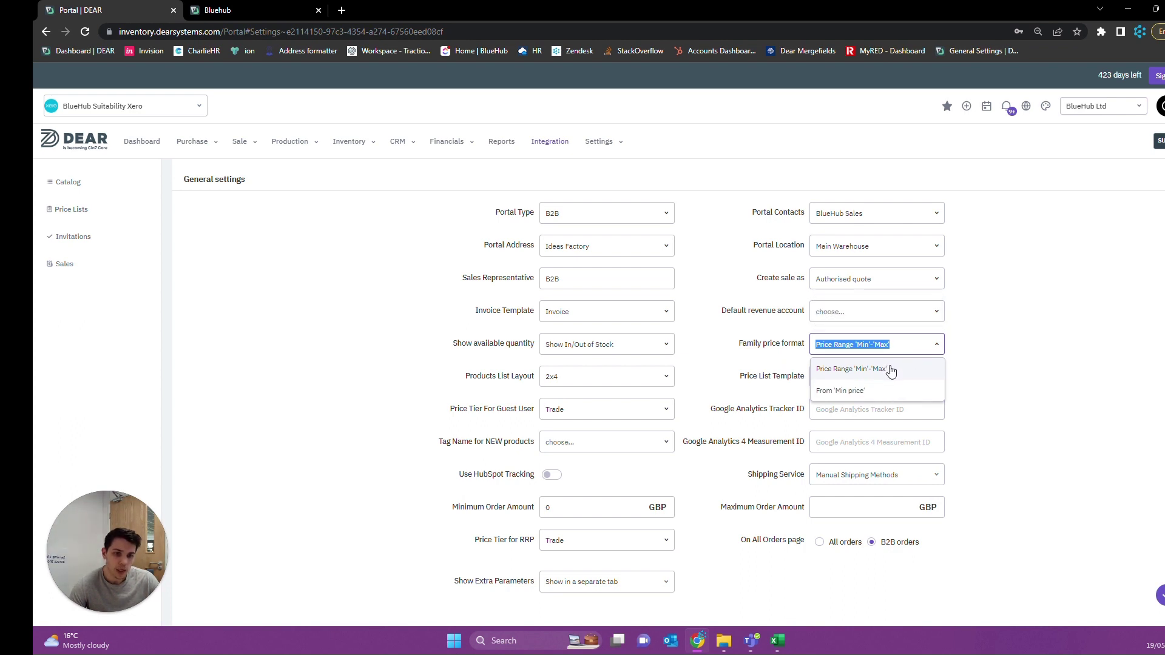
left_click(977, 348)
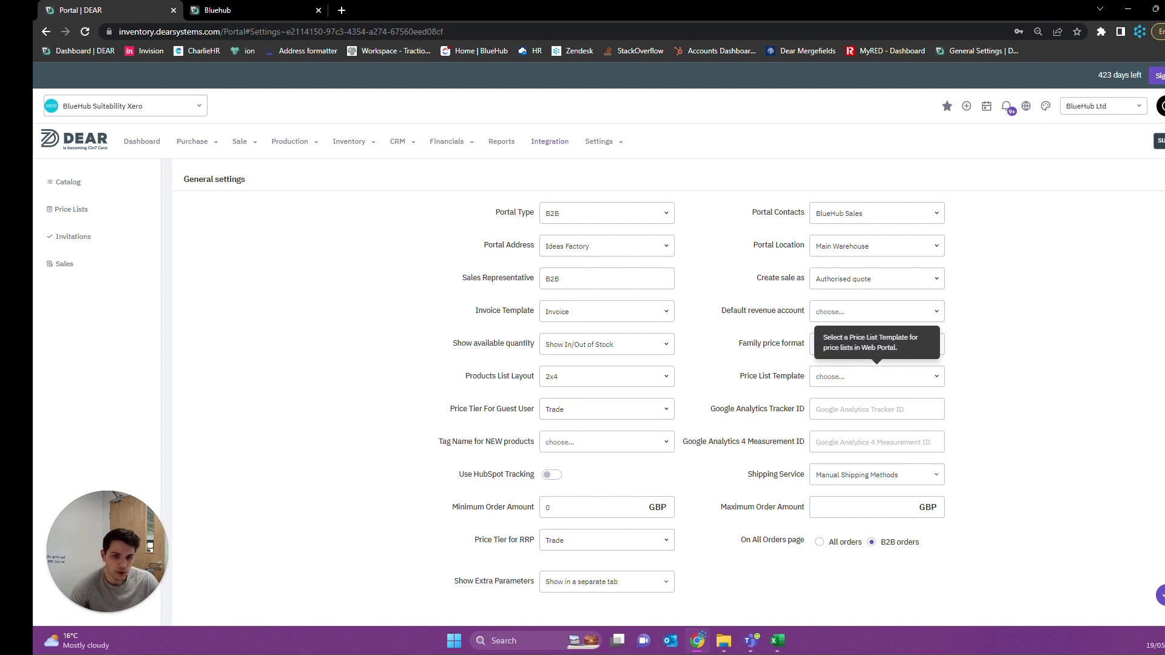
Examine the choices offered for the Price List Template and the Products List Layout without changing either.
left_click(753, 377)
left_click(937, 376)
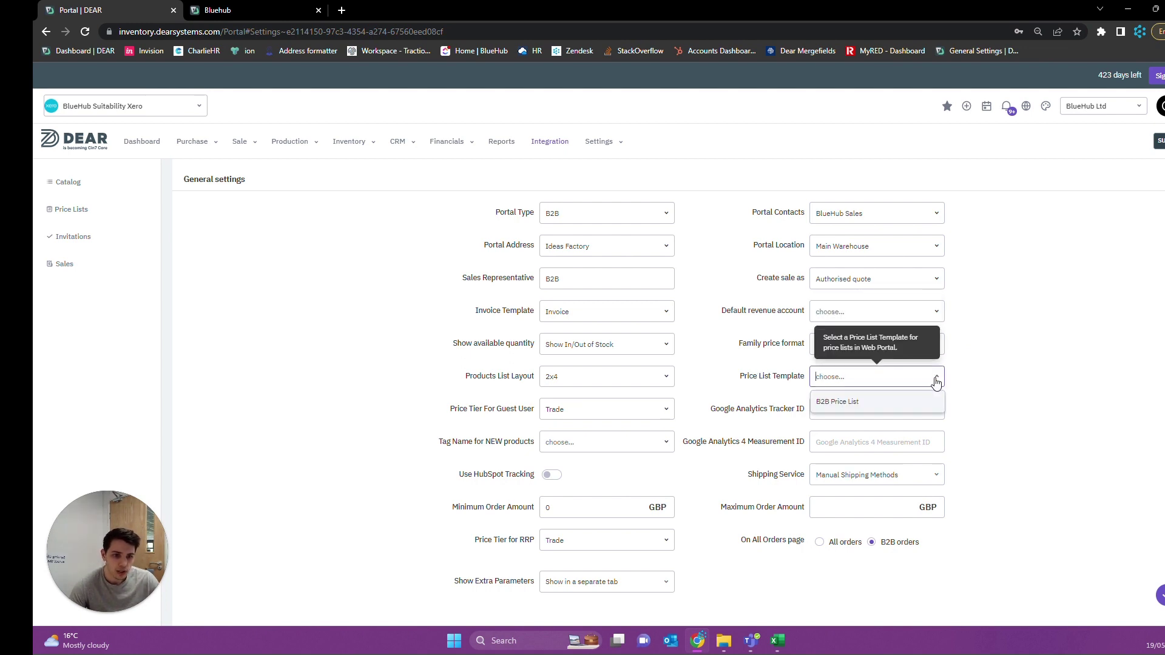
left_click(874, 380)
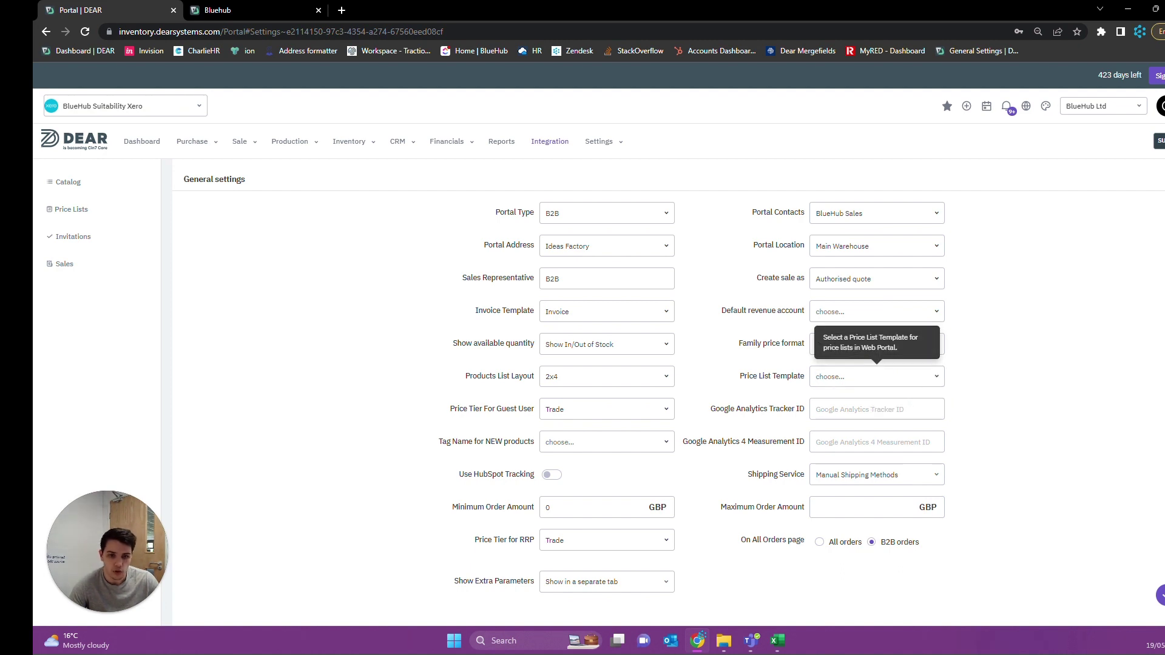
left_click(812, 377)
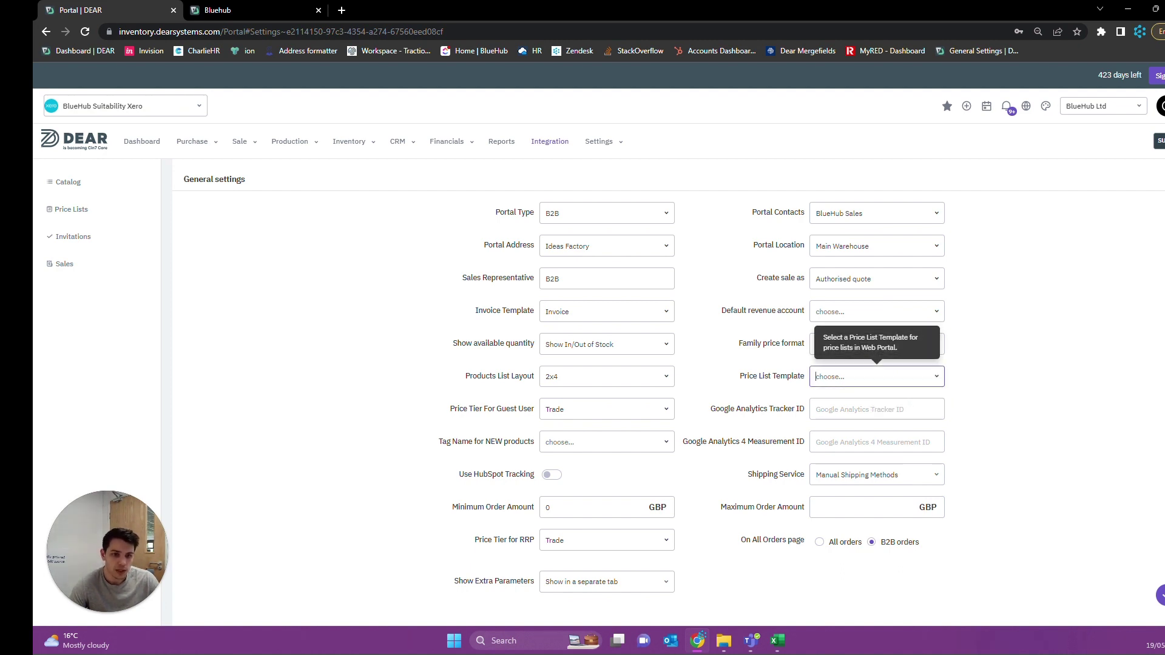
left_click(939, 377)
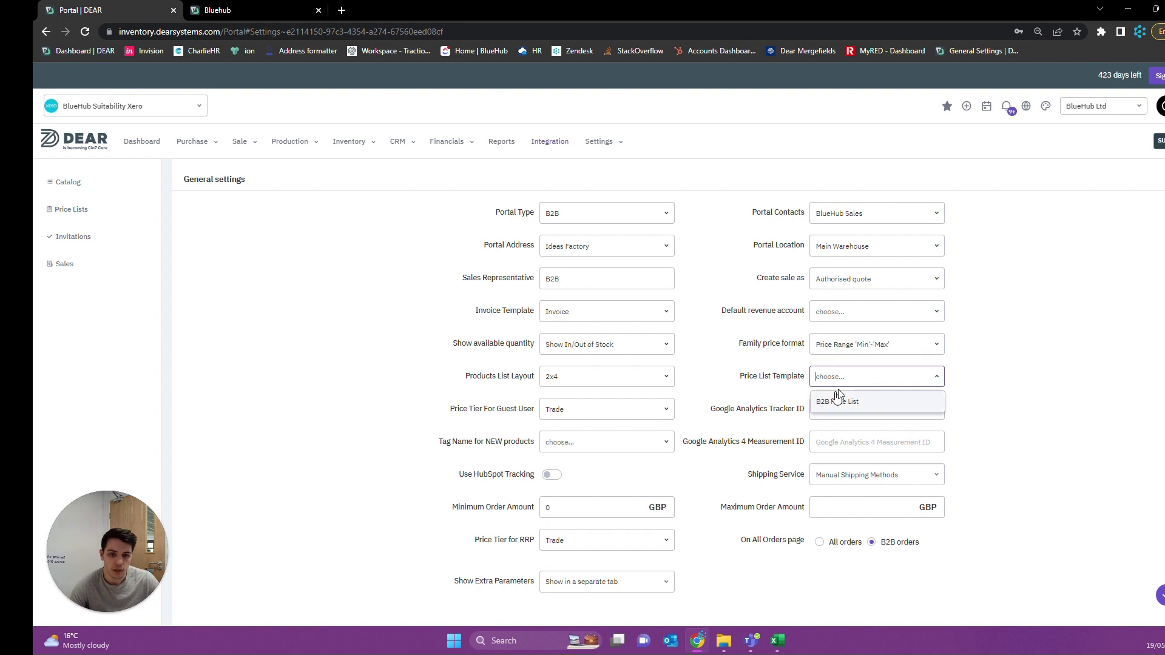
left_click(962, 391)
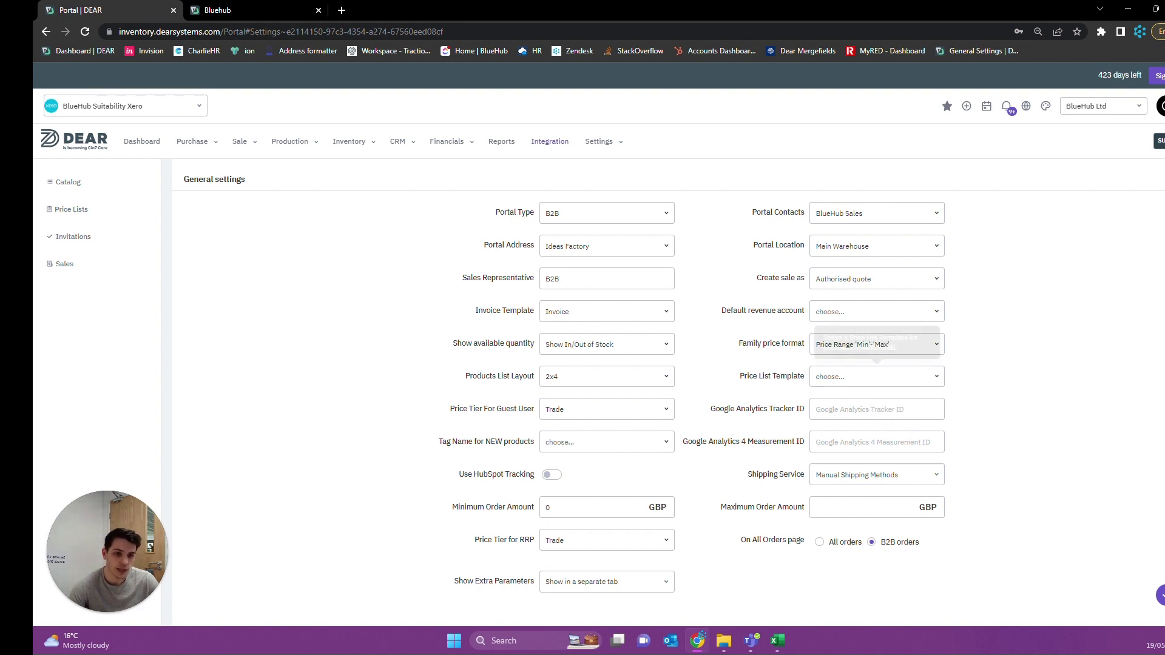
left_click(662, 377)
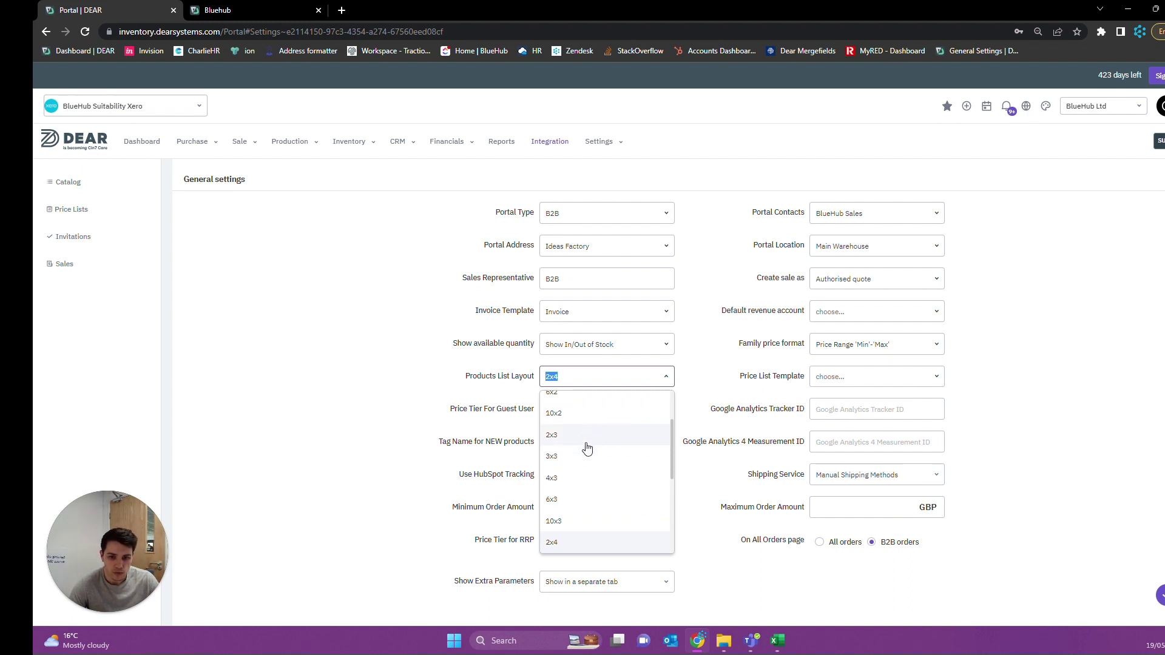
left_click(471, 399)
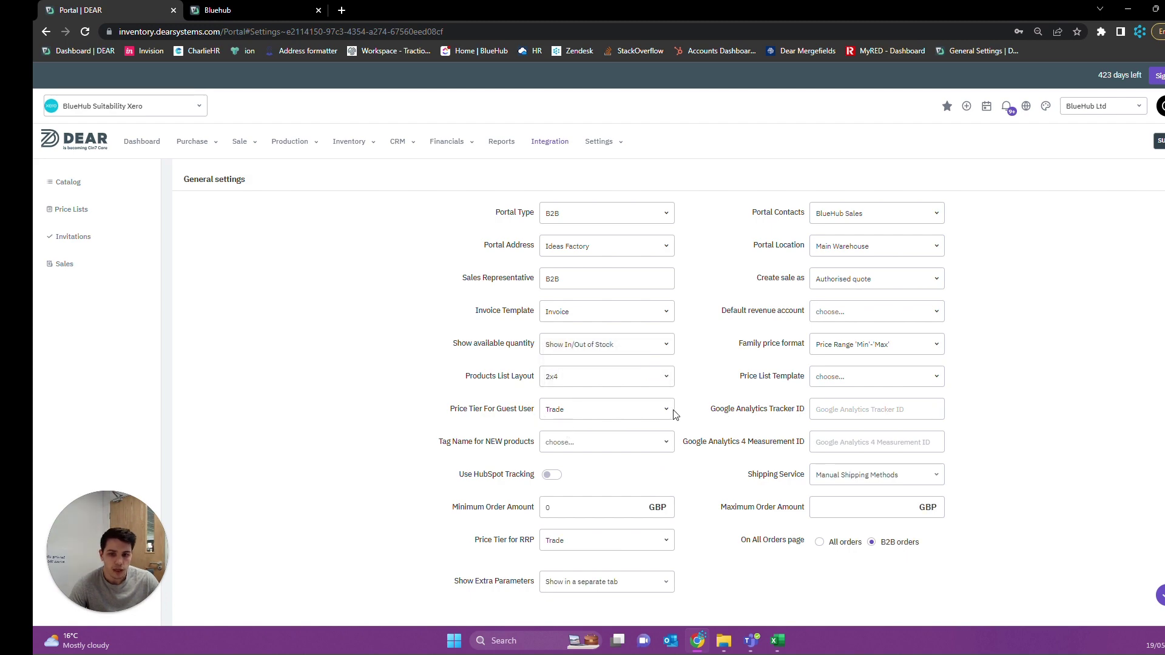
Enable Show 'Out of stock' items in the portal's advanced settings.
scroll(664, 412, "down", 1)
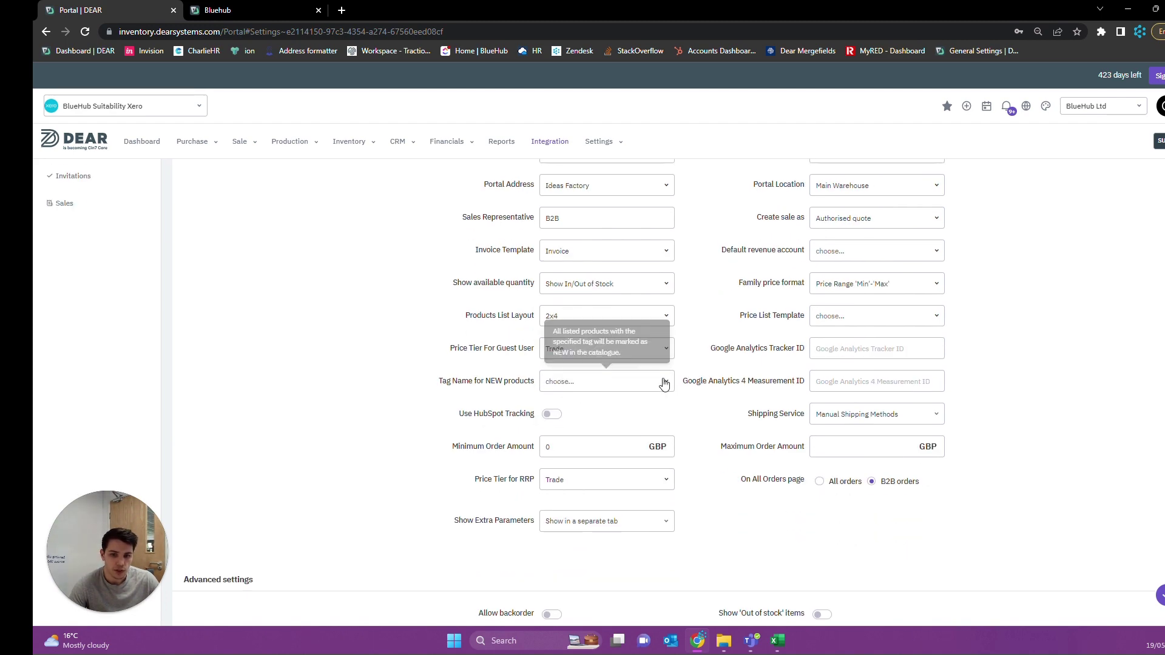
scroll(665, 382, "down", 1)
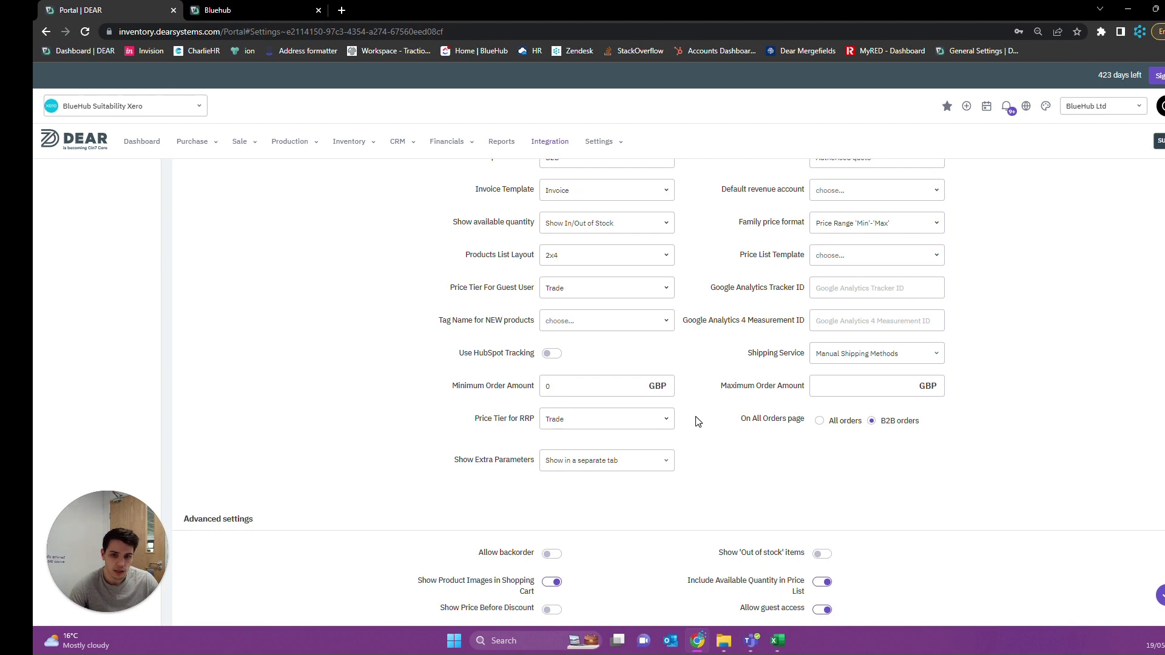
scroll(686, 430, "down", 6)
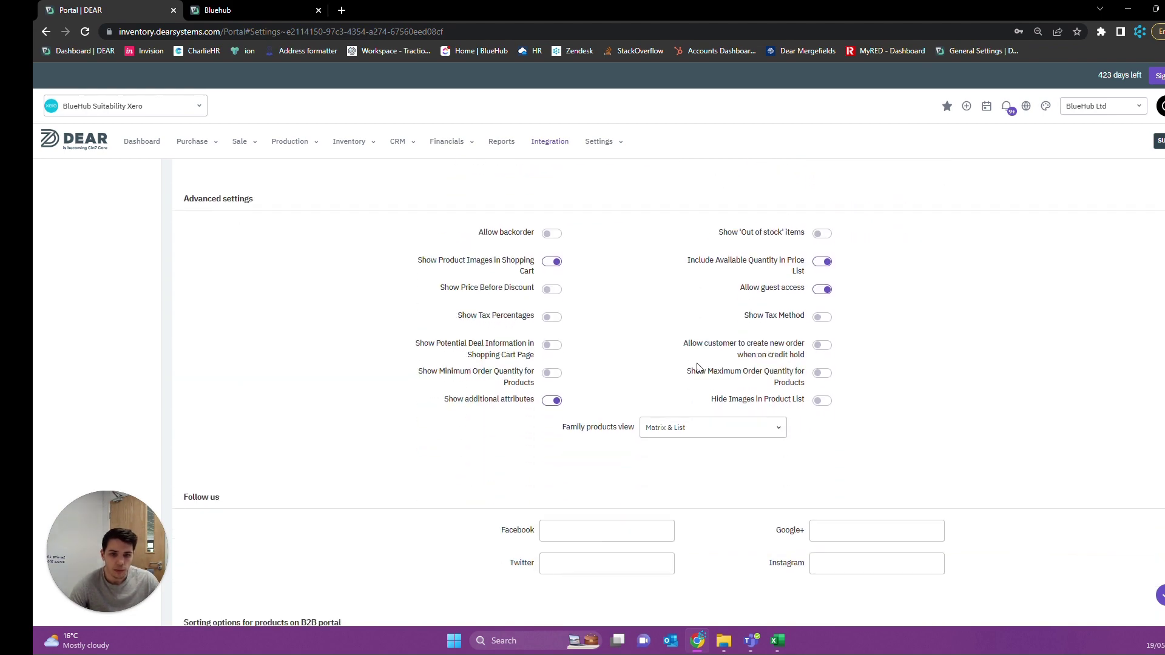
scroll(813, 200, "up", 1)
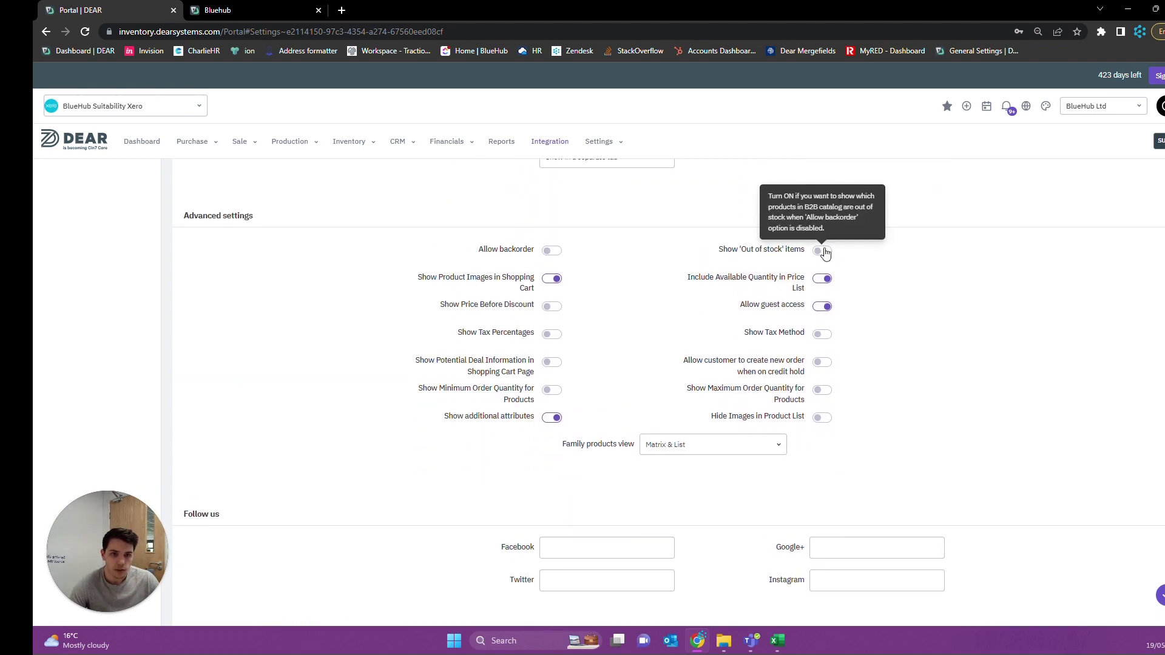
left_click(824, 252)
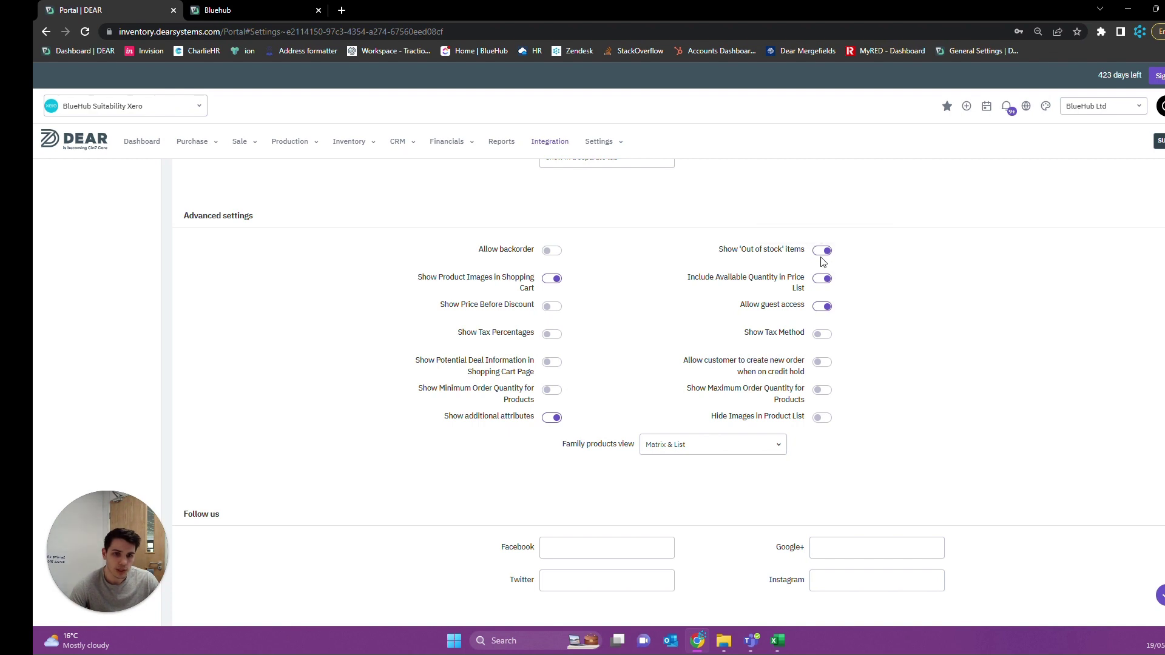
left_click(825, 252)
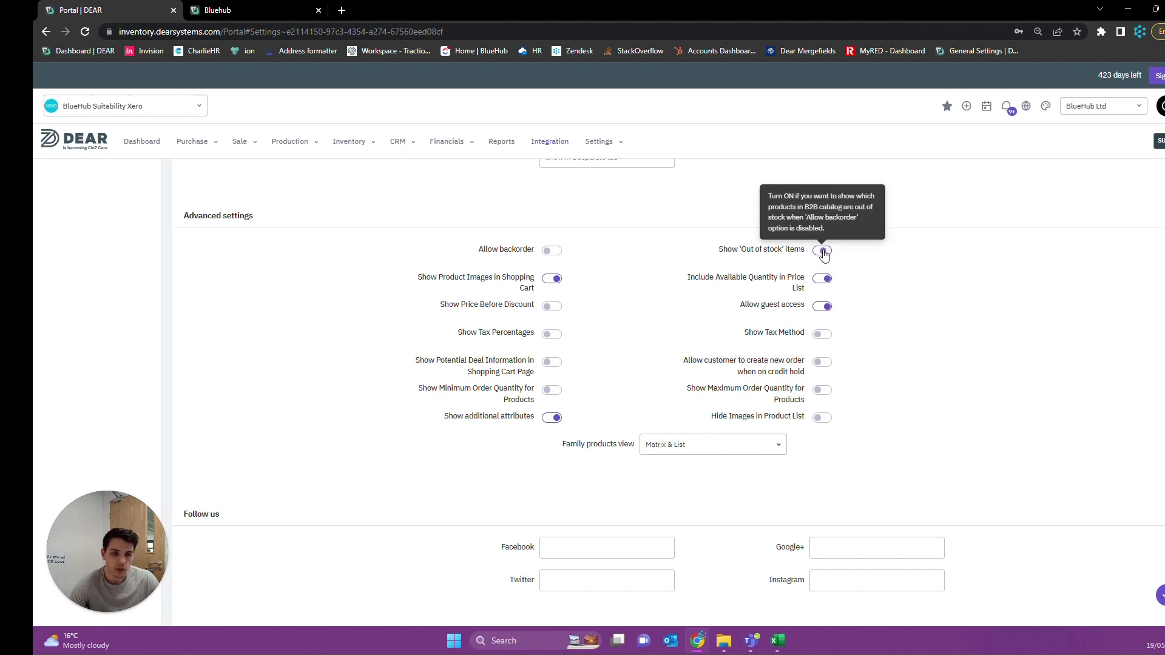
left_click(823, 251)
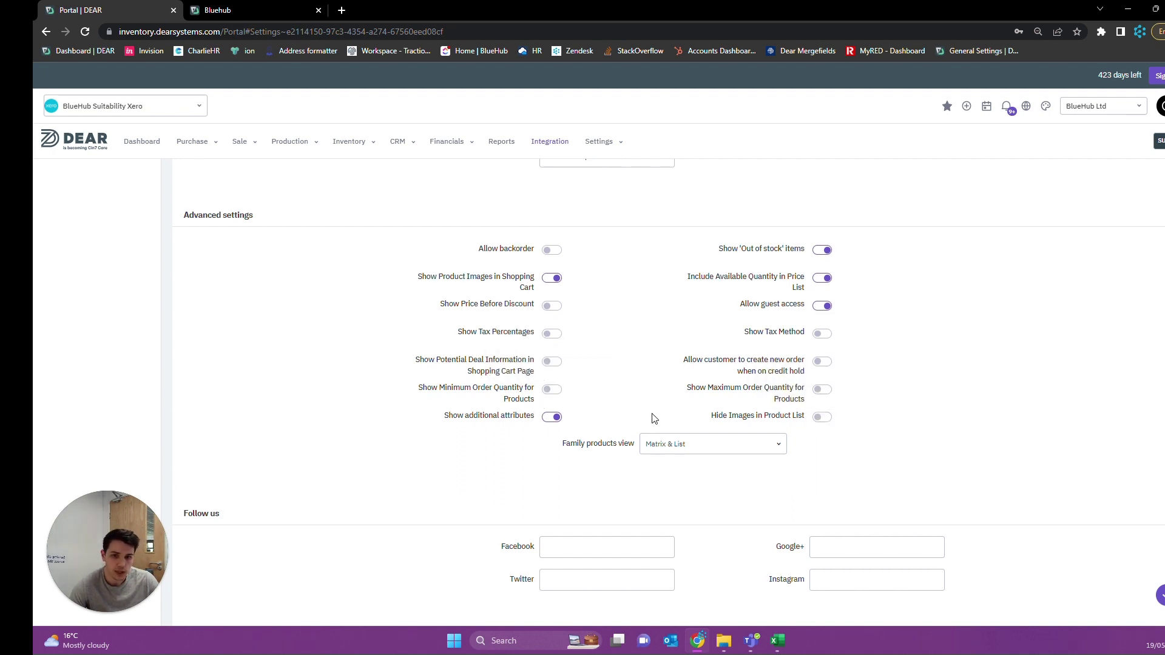
Examine the Family products view choices in the advanced settings without changing the selection.
scroll(649, 417, "down", 2)
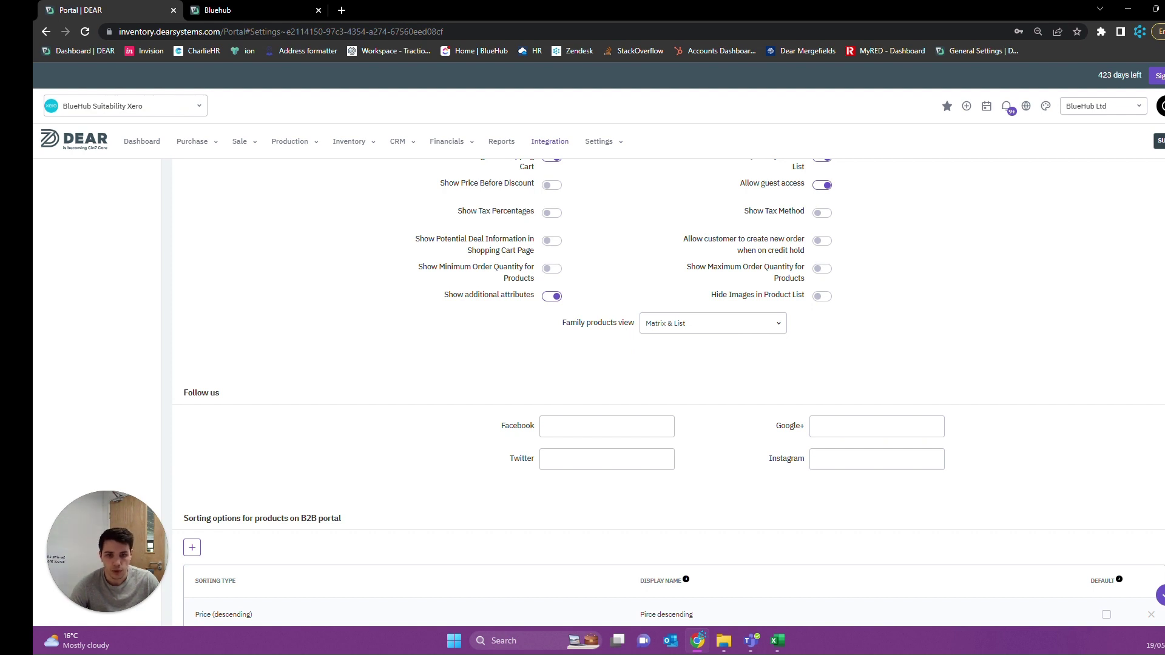
left_click(776, 328)
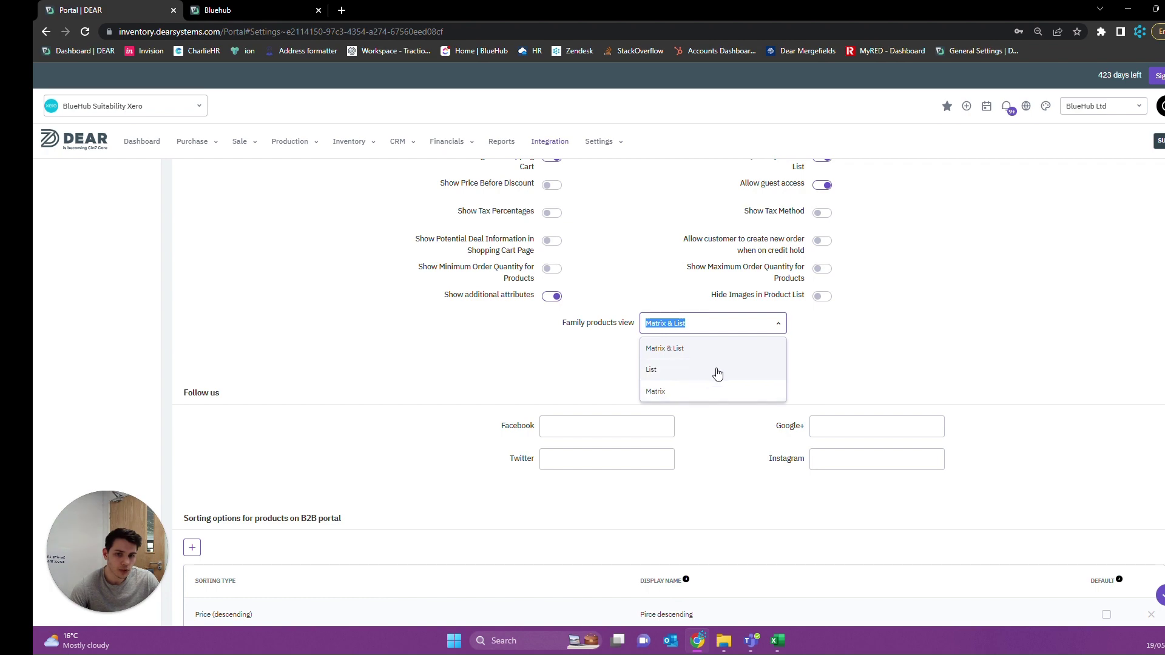
left_click(863, 347)
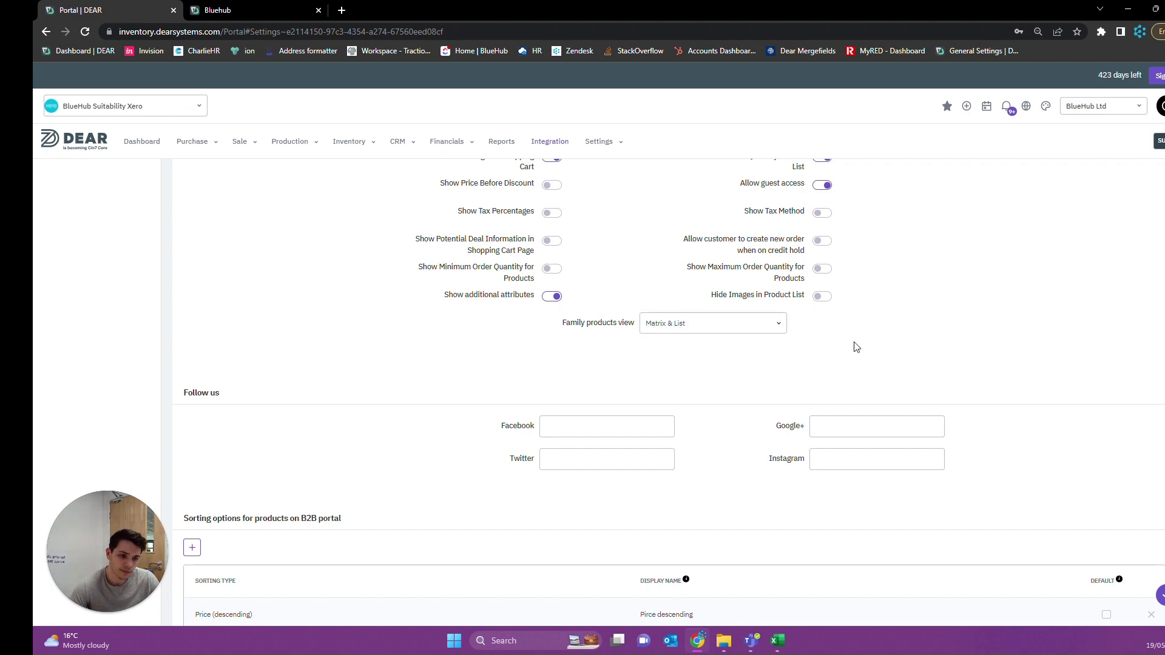
Open the Bluehub portal's Appearance settings.
scroll(850, 343, "up", 10)
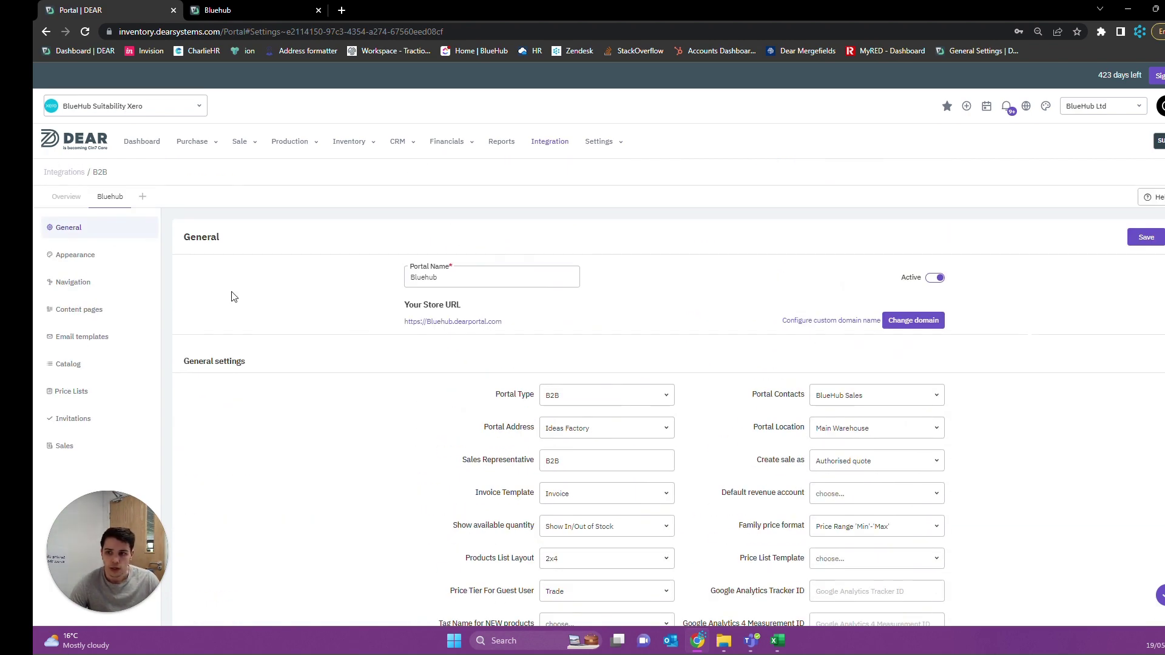
left_click(115, 255)
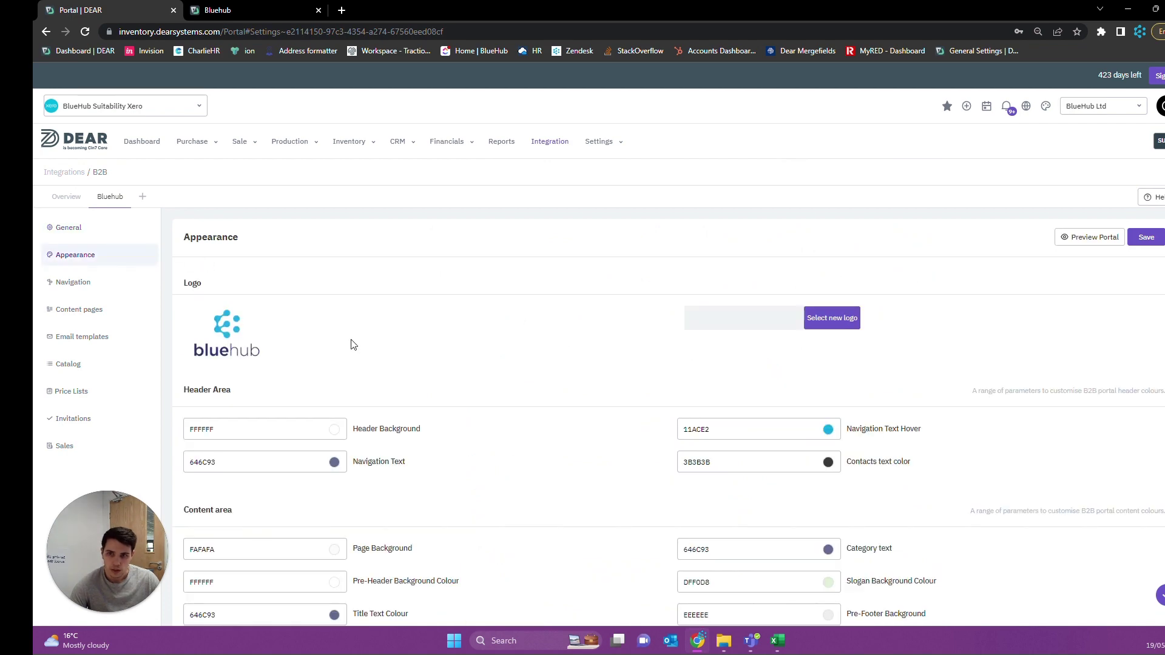
Compare the logo in the Appearance settings with the logo on the live Bluehub portal.
scroll(412, 377, "down", 3)
scroll(440, 331, "up", 2)
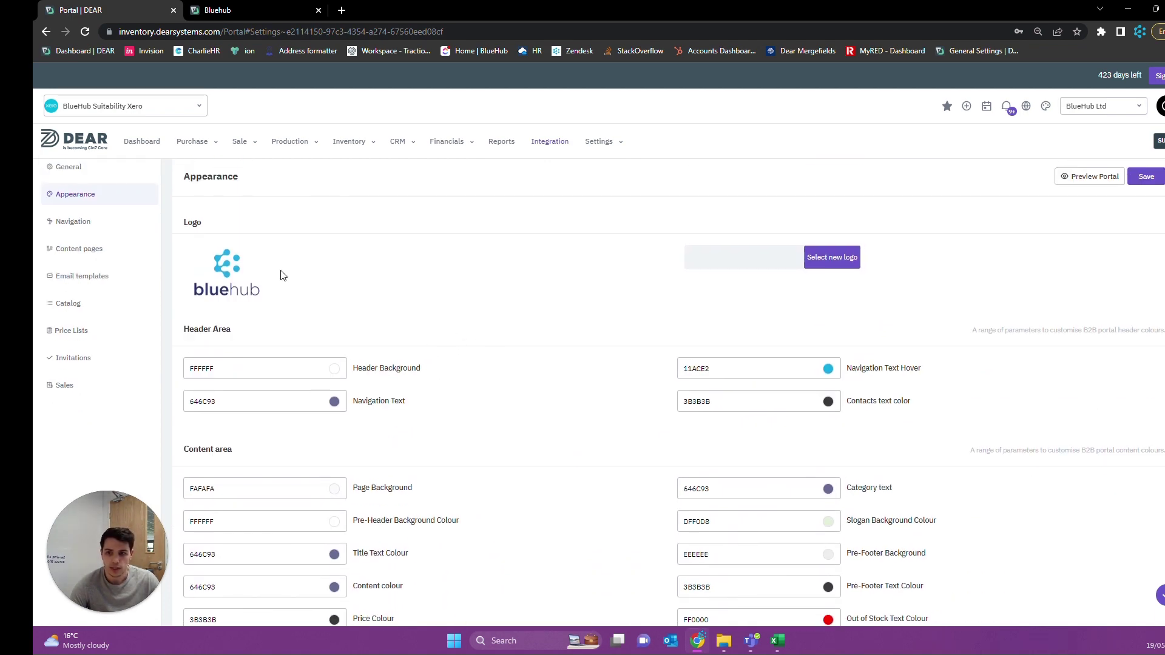
left_click(275, 12)
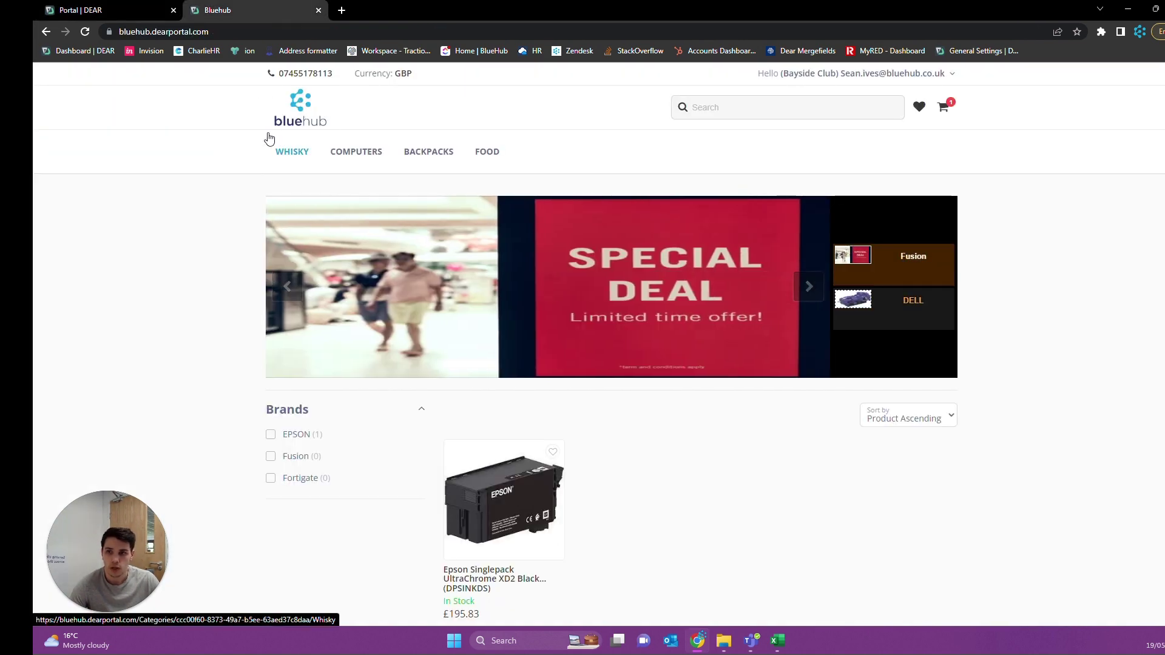
left_click(103, 11)
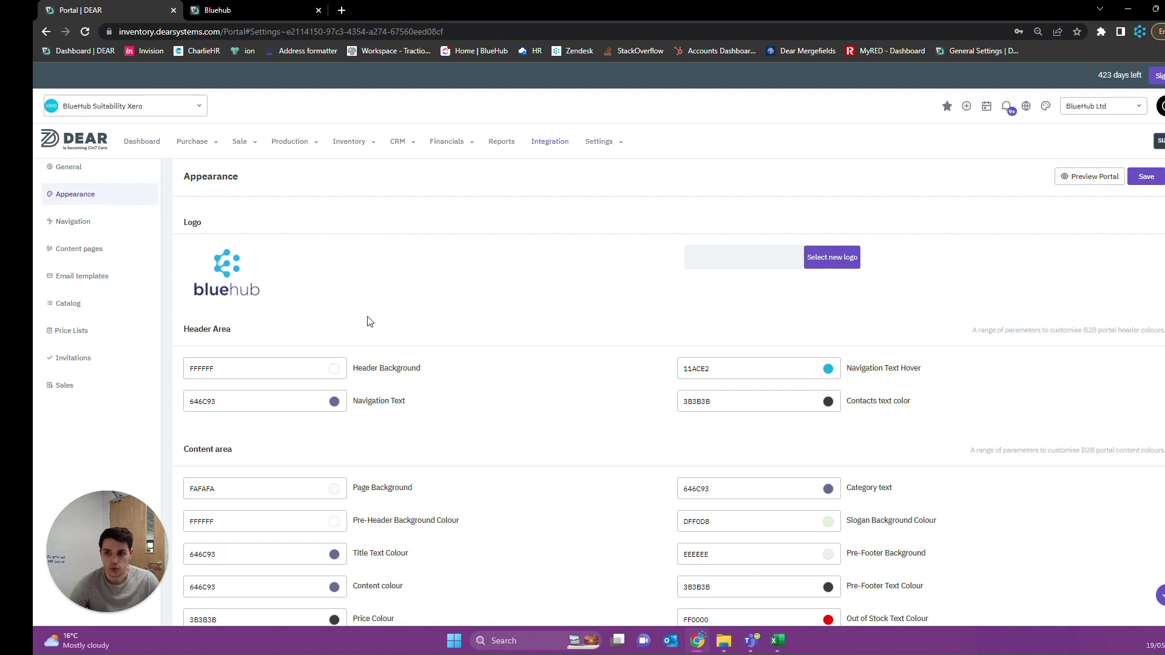
left_click(255, 10)
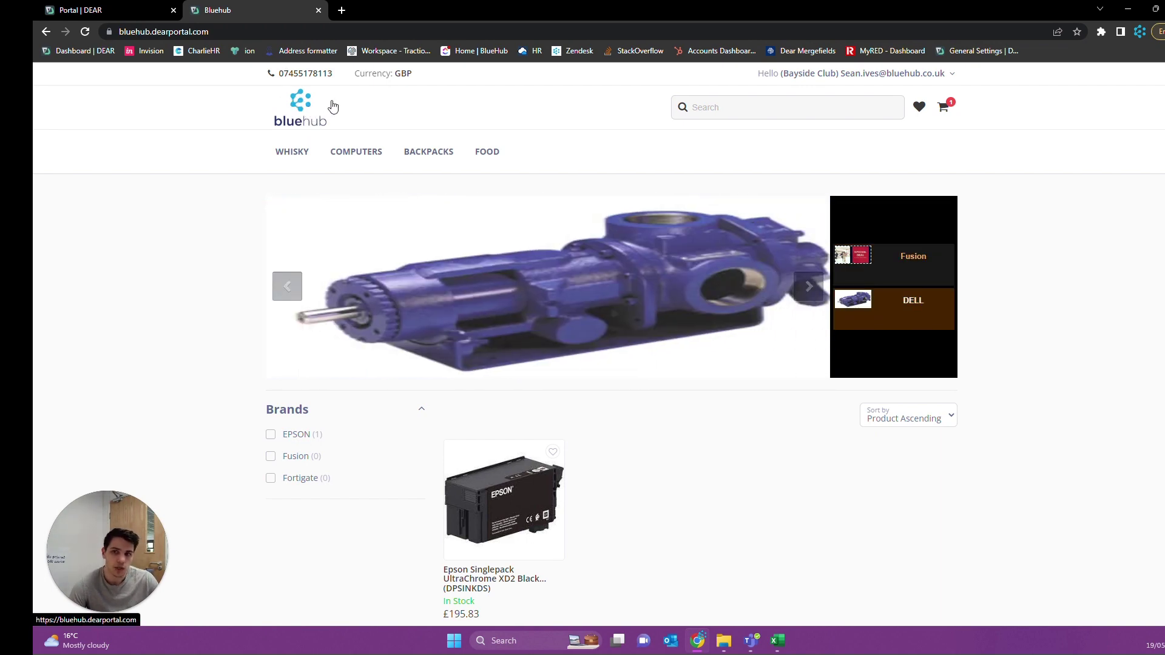
left_click(104, 10)
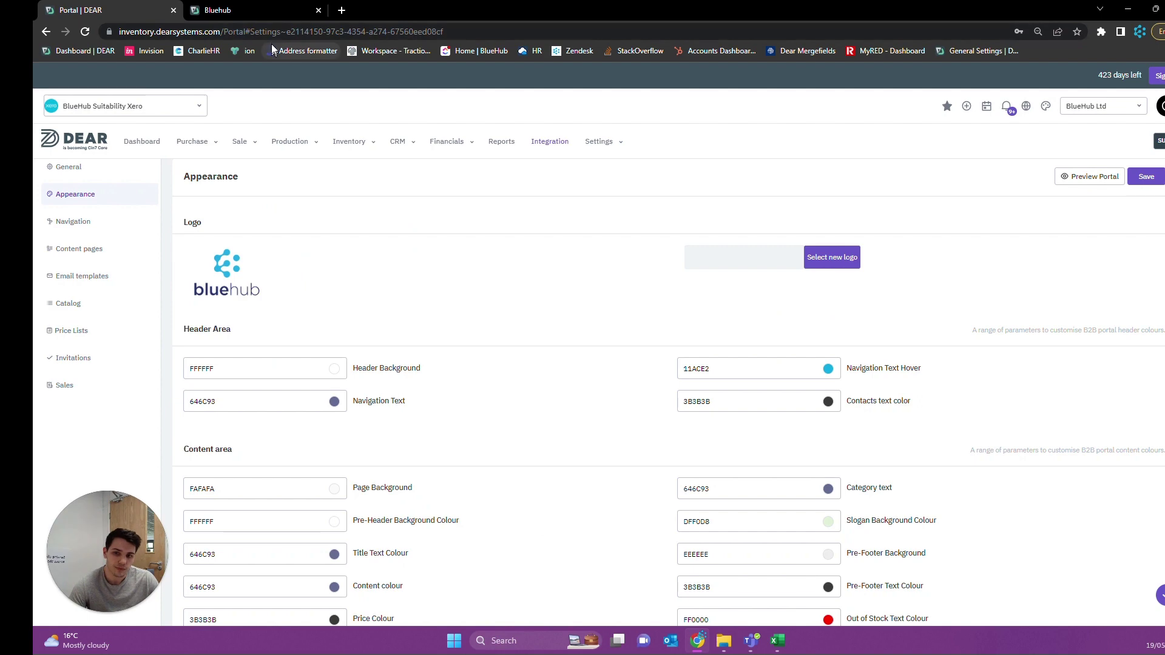
left_click(253, 11)
left_click(134, 9)
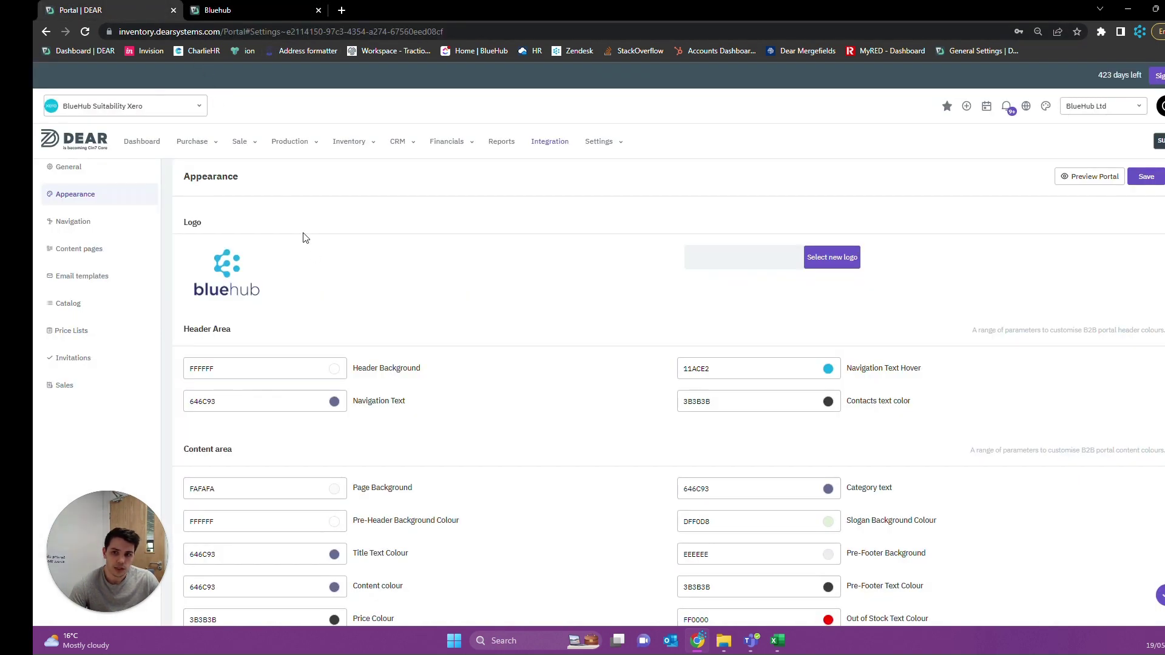
Set the Header Background colour to 000000 in the Header Area and save the appearance changes.
scroll(375, 291, "down", 1)
scroll(478, 327, "down", 1)
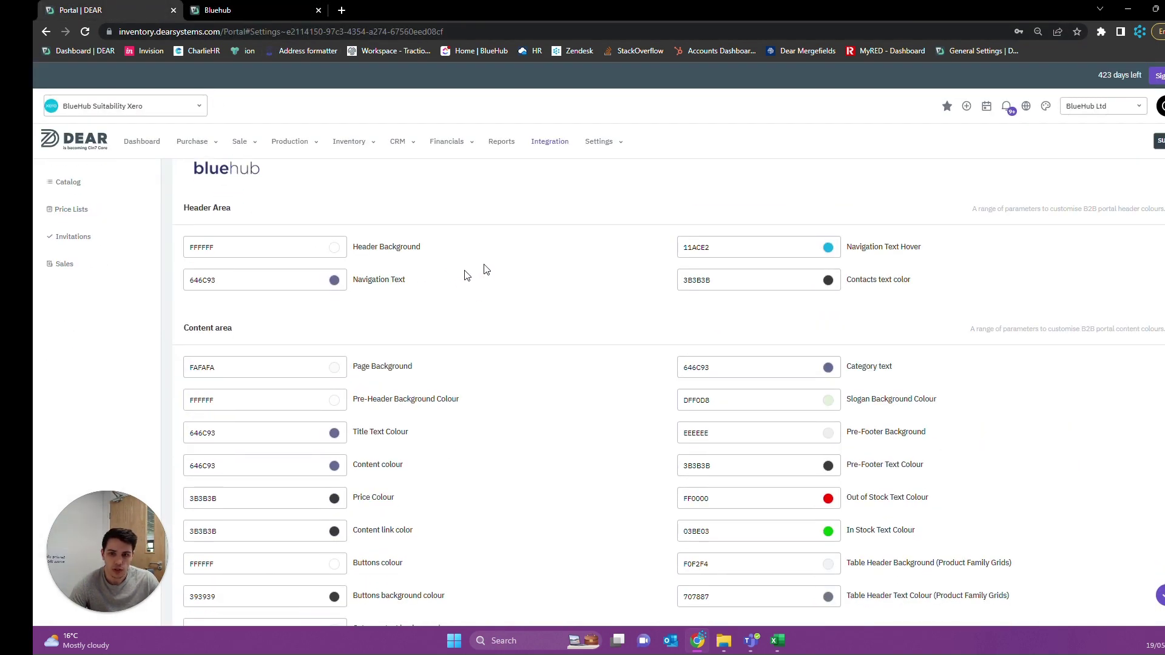
scroll(492, 299, "down", 1)
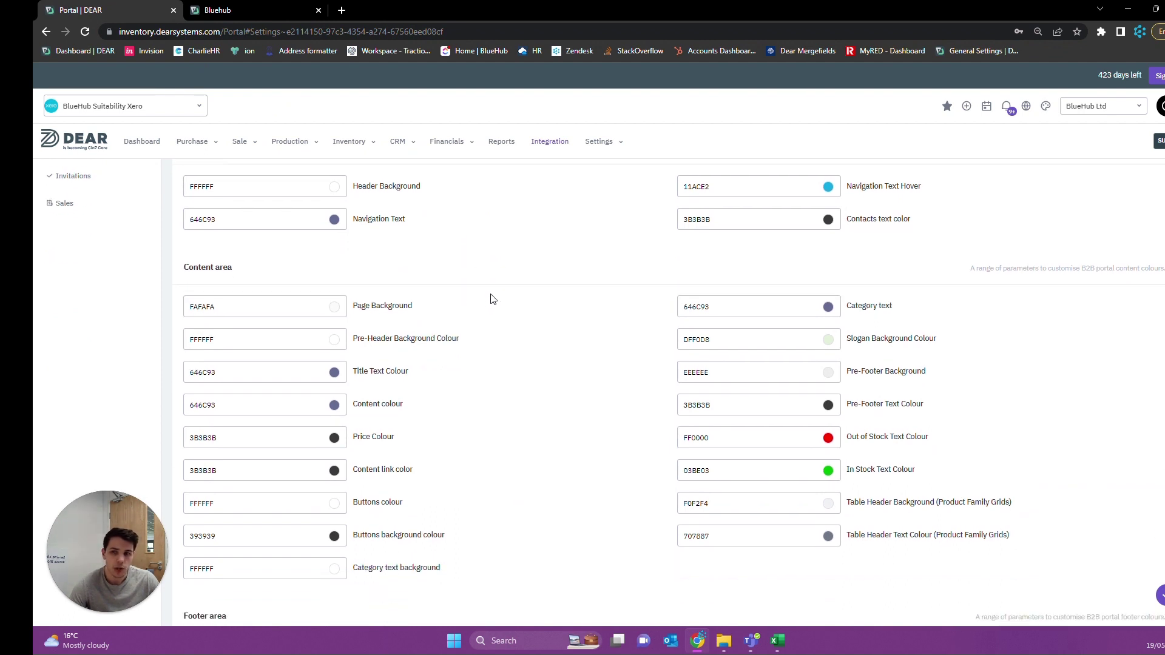
scroll(475, 279, "up", 1)
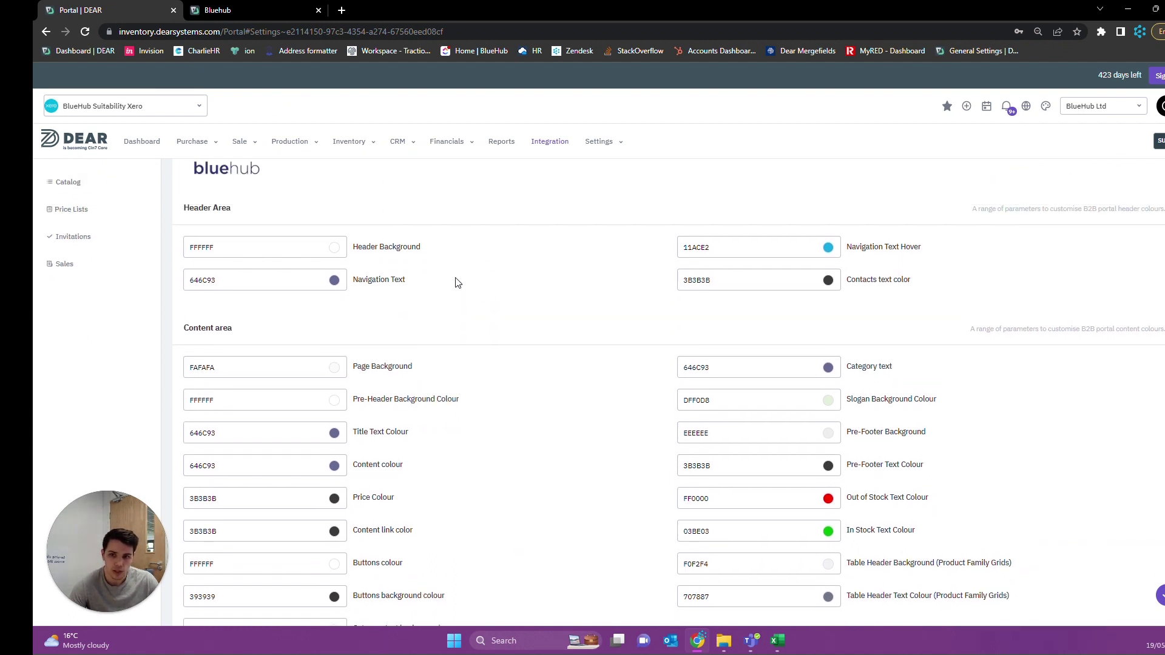
left_click(206, 247)
left_click_drag(305, 270, 319, 328)
left_click(498, 280)
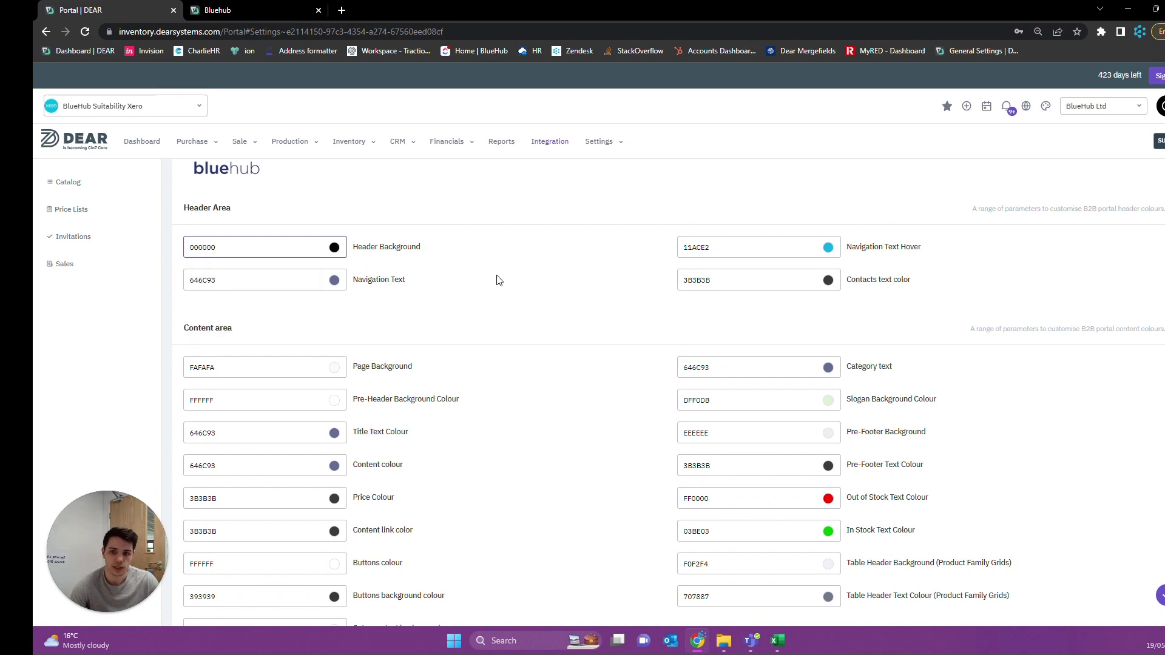
scroll(580, 291, "up", 2)
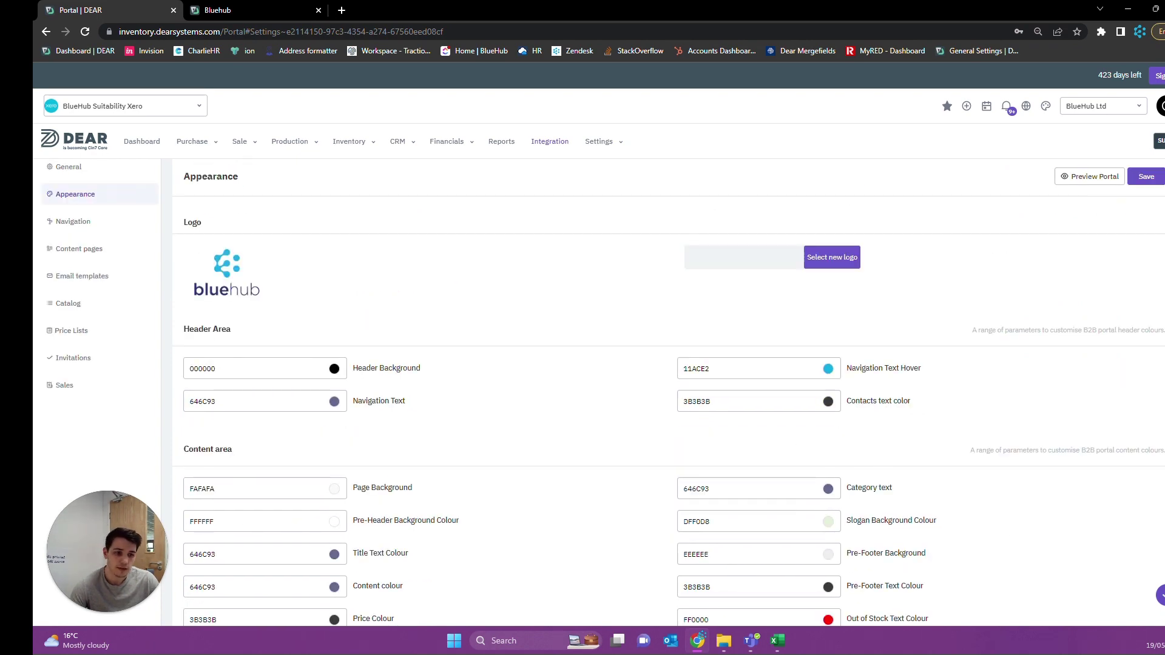
scroll(668, 388, "down", 7)
scroll(559, 255, "up", 4)
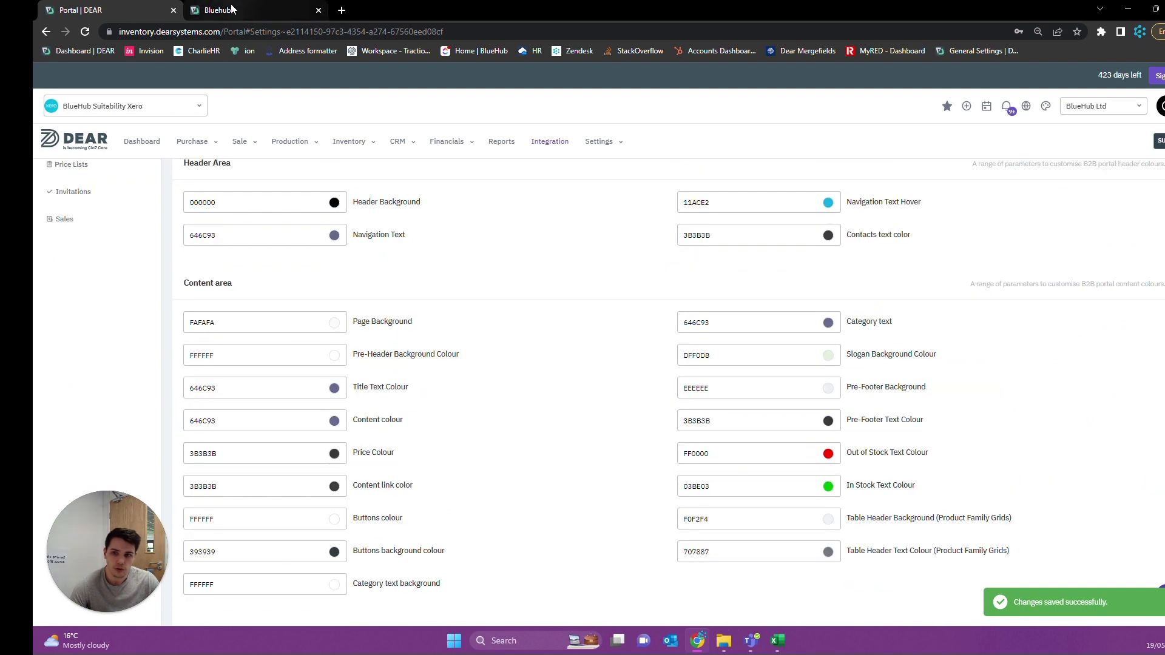
Reload the live Bluehub portal to check the black header background, and return to the Appearance settings.
left_click(282, 13)
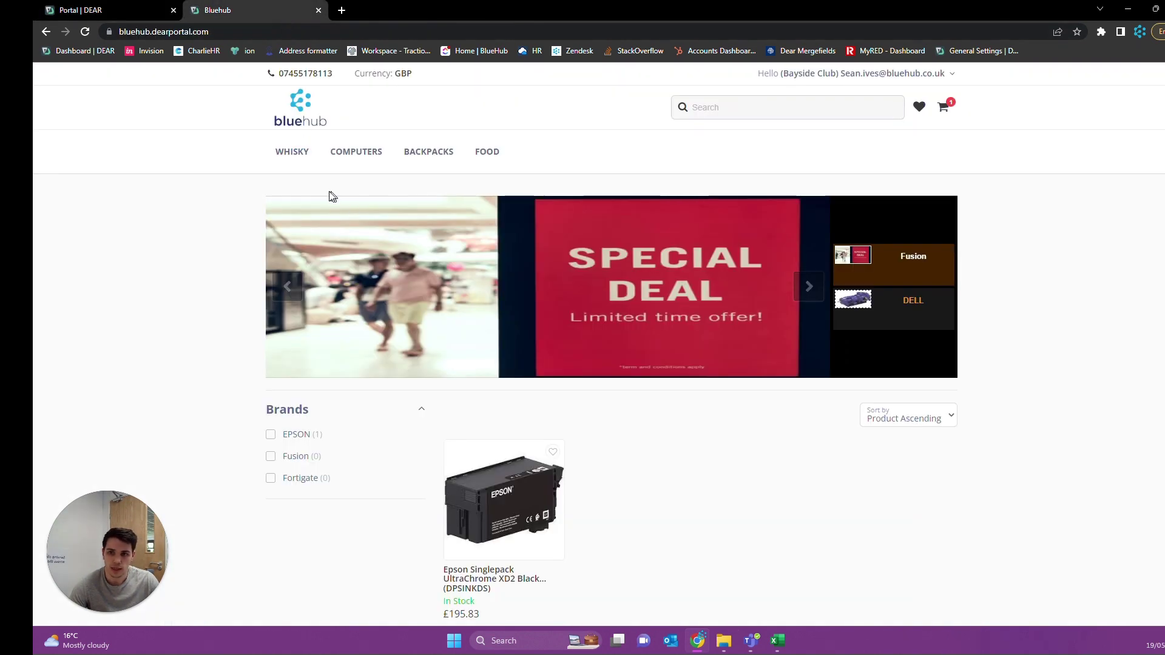
left_click(86, 31)
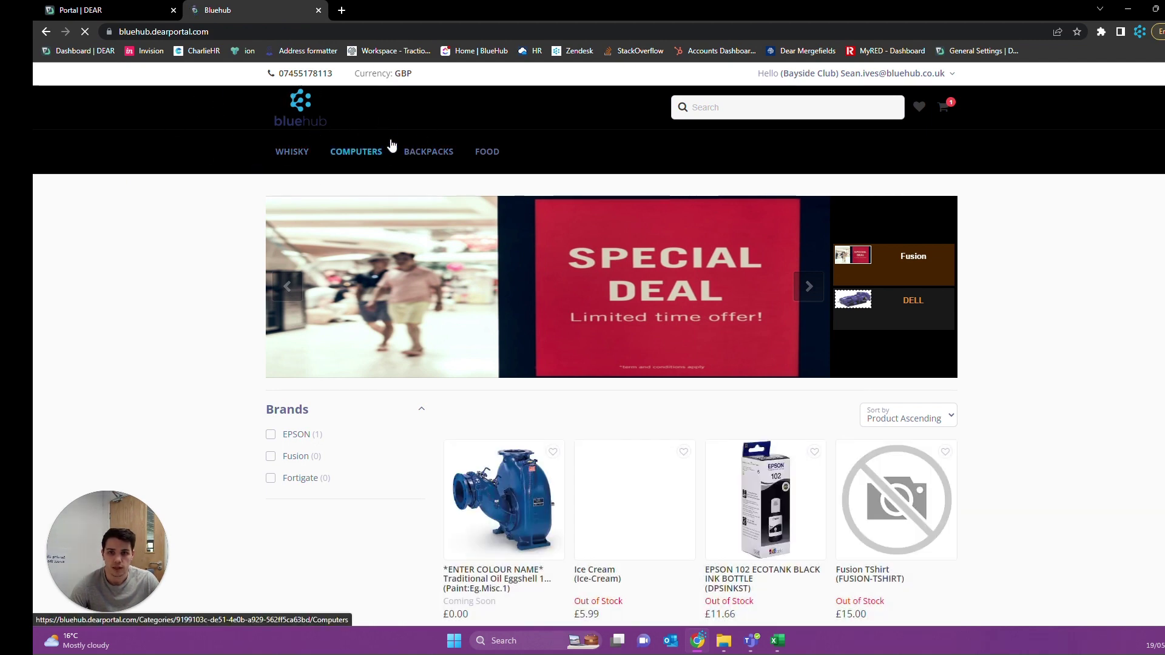
left_click(97, 10)
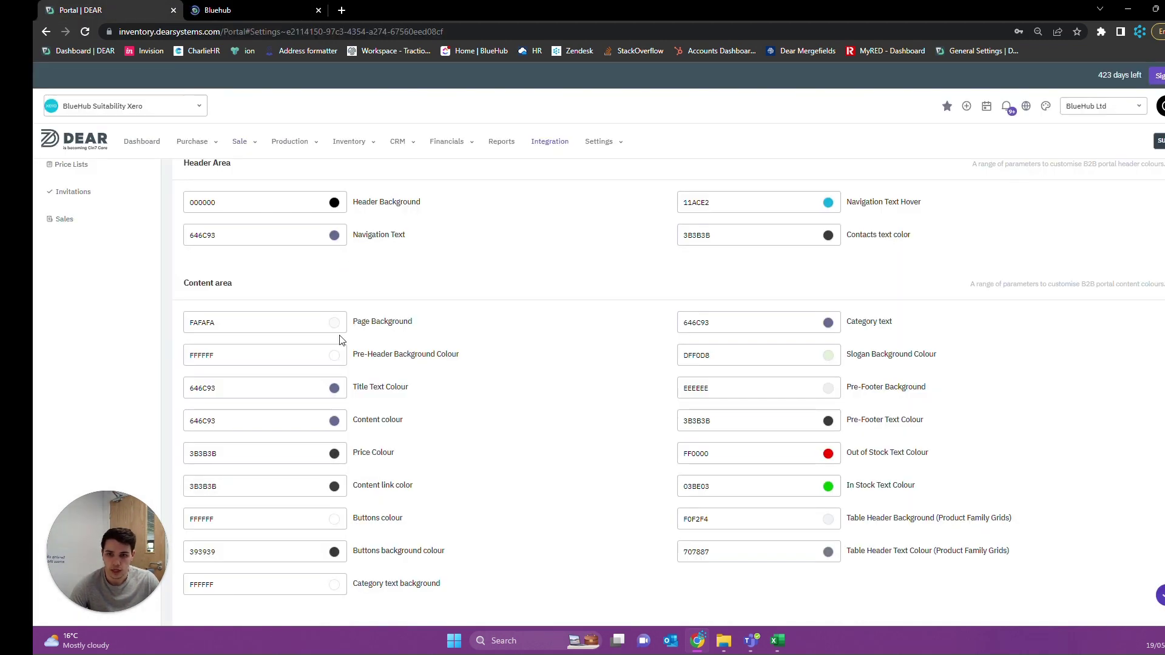
Set the Header Background colour back to FFFFFF and save the appearance changes.
left_click(314, 204)
left_click_drag(303, 276, 301, 221)
left_click(446, 262)
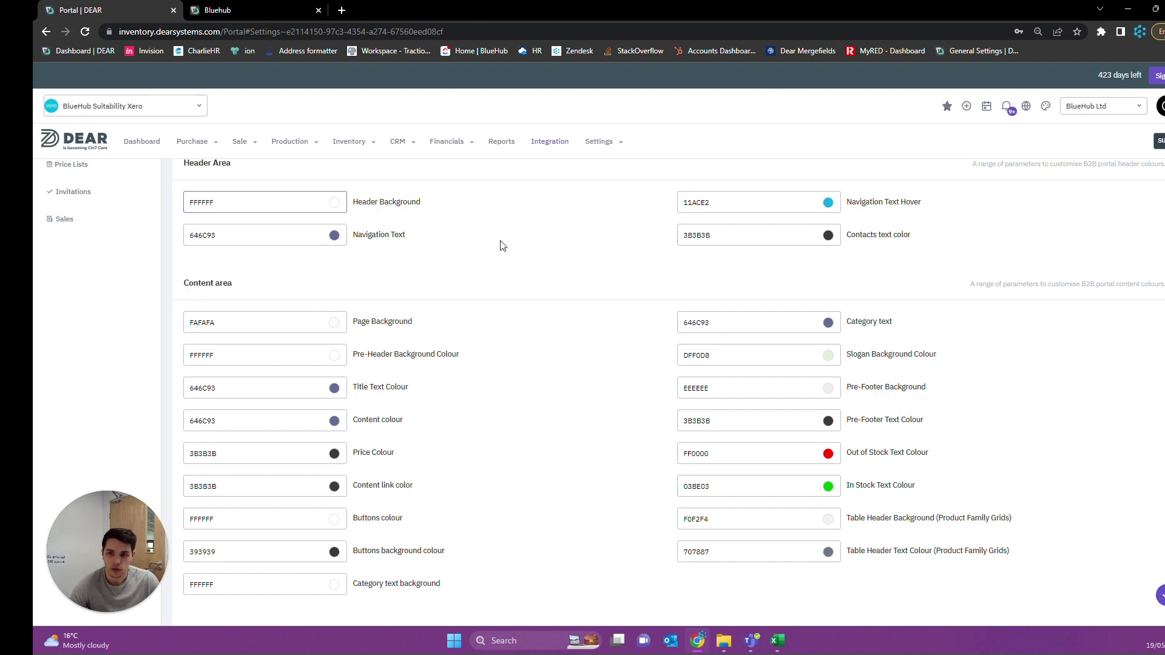
left_click(1161, 595)
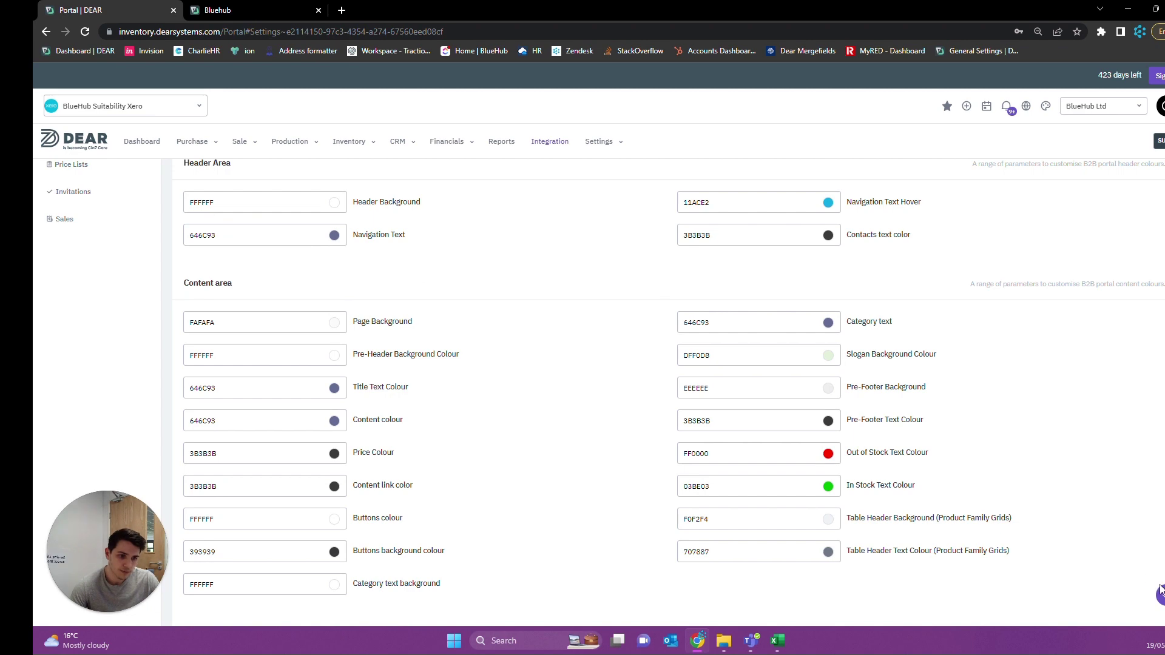
Reload the live Bluehub portal to check the white header, and return to the Appearance settings.
left_click(254, 10)
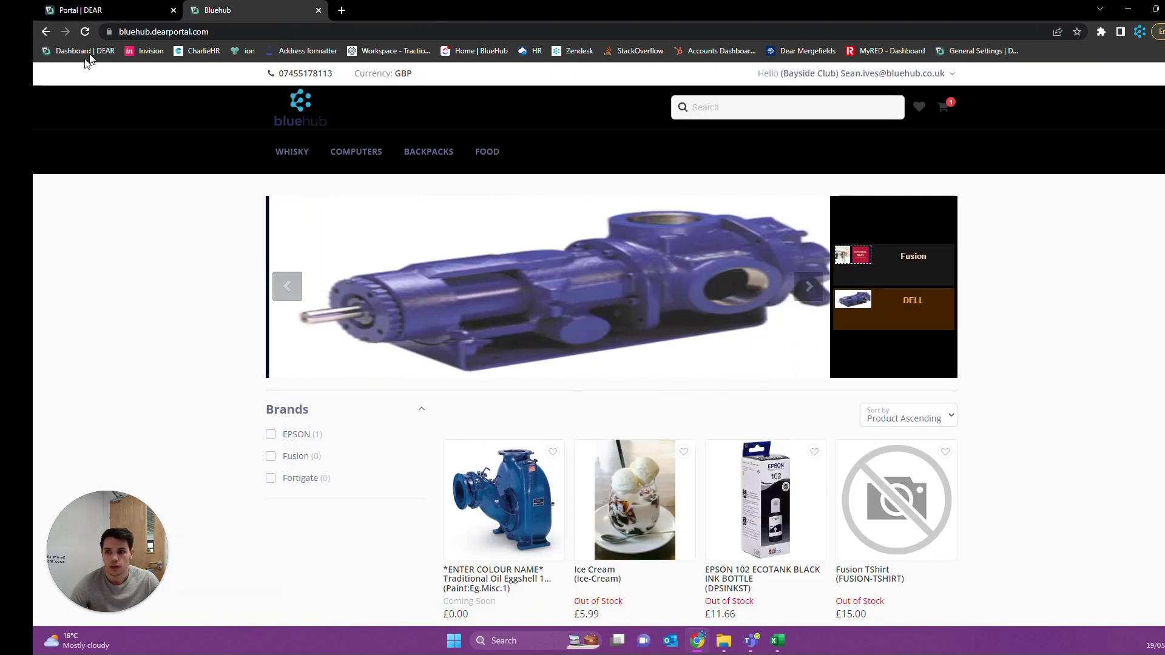
left_click(85, 31)
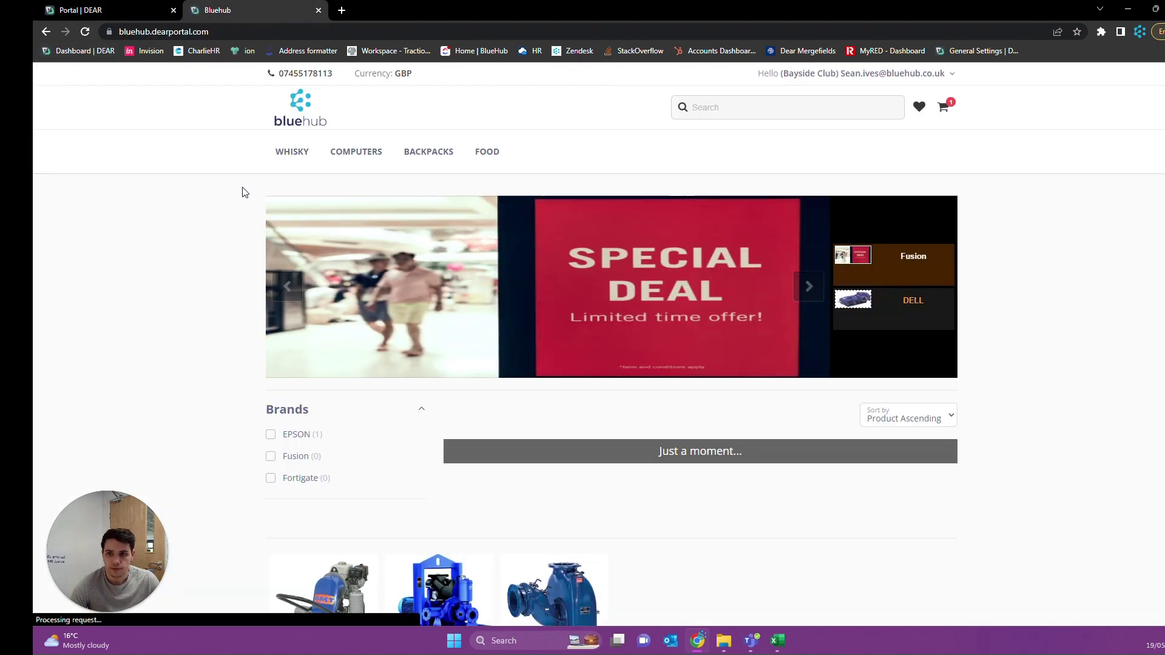
key("ctrl+shift+Tab")
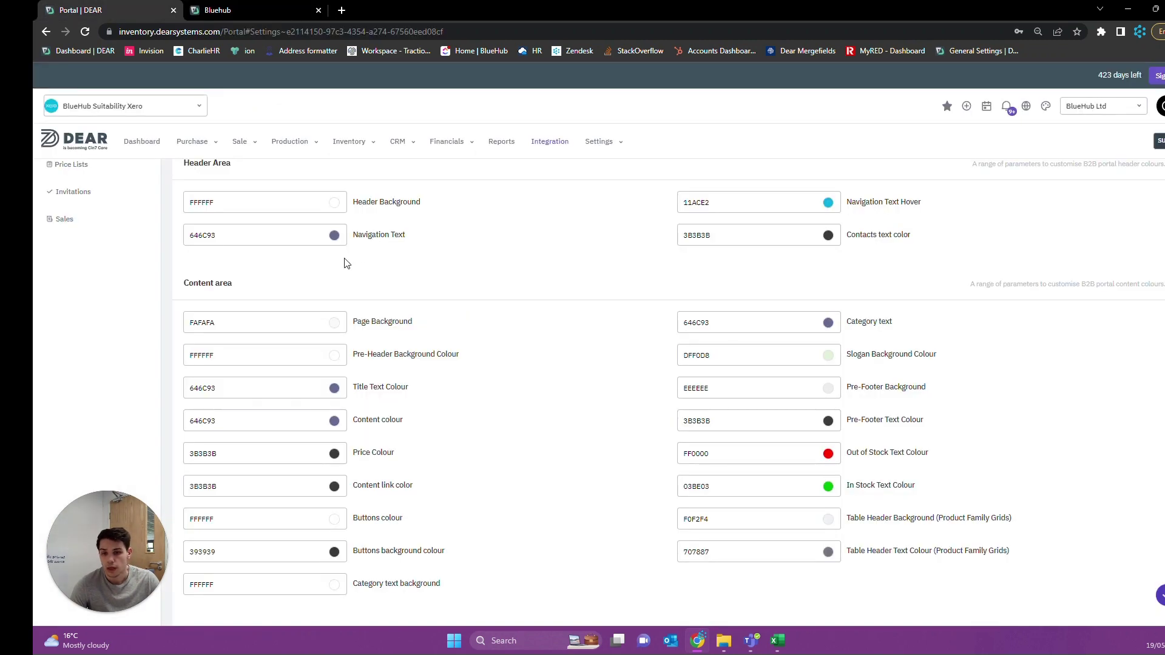
Review the Header Area and Content area colour settings, highlighting the Category text label.
scroll(322, 254, "up", 1)
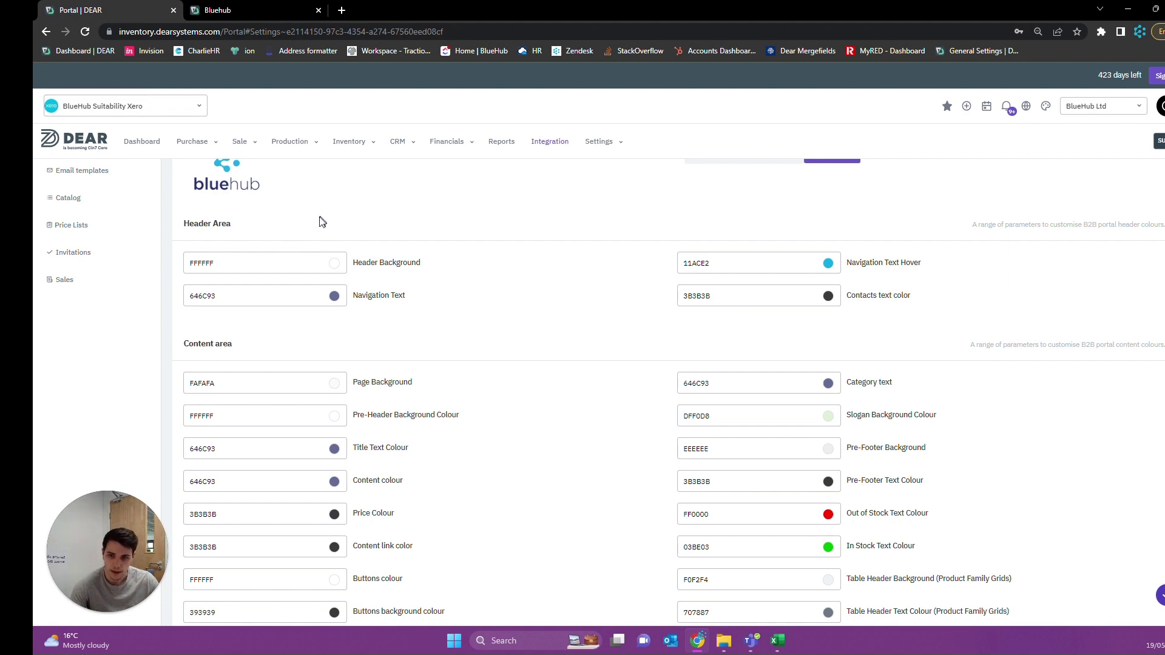
scroll(331, 267, "down", 4)
scroll(364, 303, "up", 2)
scroll(416, 368, "up", 3)
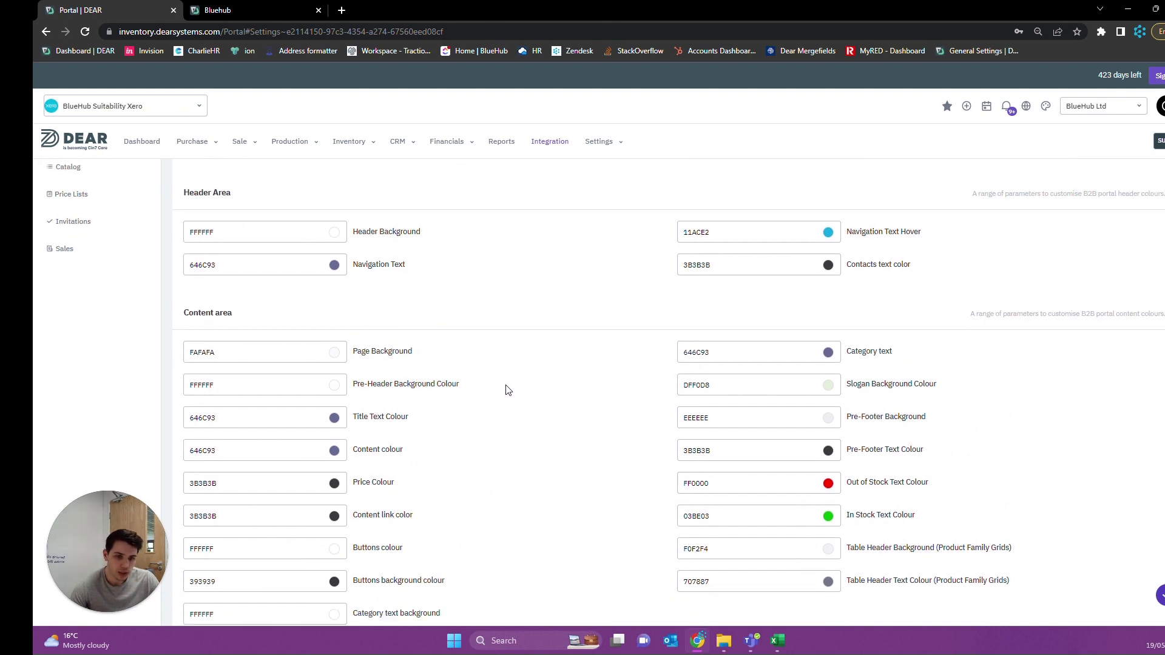
scroll(508, 390, "down", 1)
left_click_drag(898, 321, 852, 322)
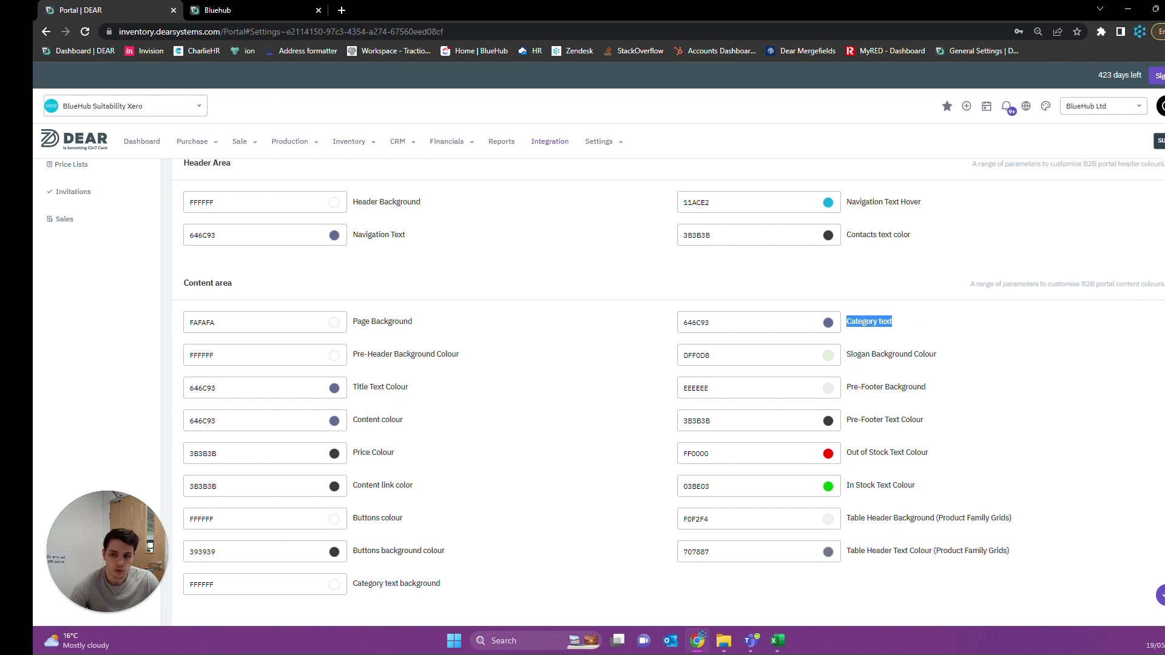
Examine the Footer area and Custom menu area colours, opening the First and Second level Background colour pickers without changing them.
scroll(523, 392, "down", 5)
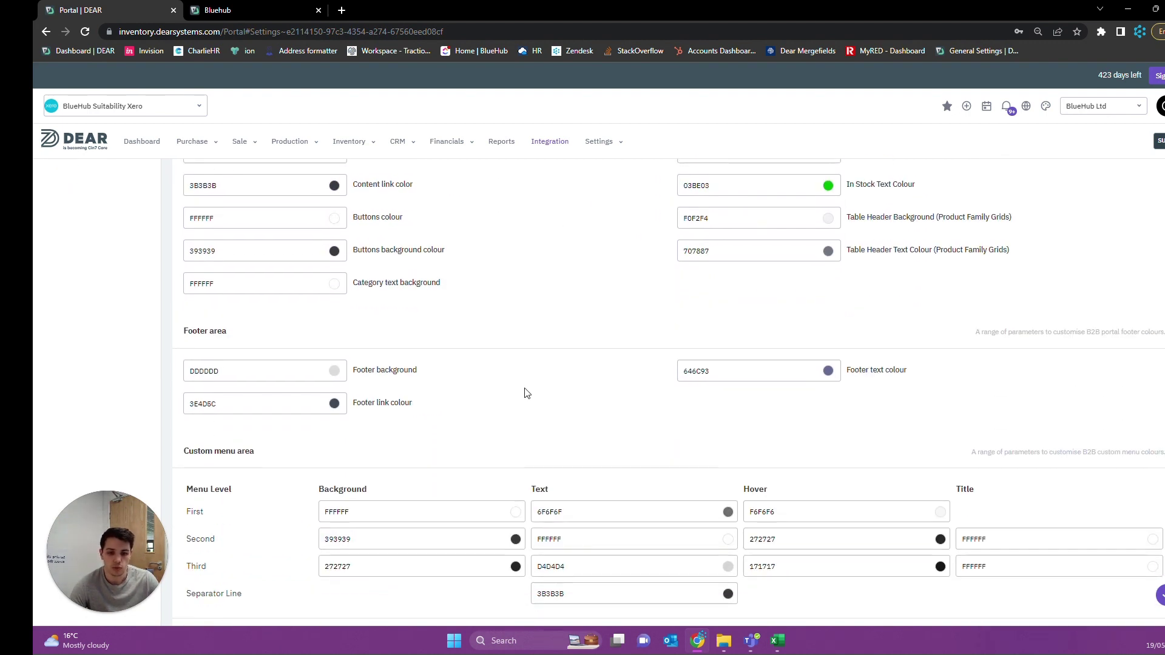
scroll(519, 378, "down", 1)
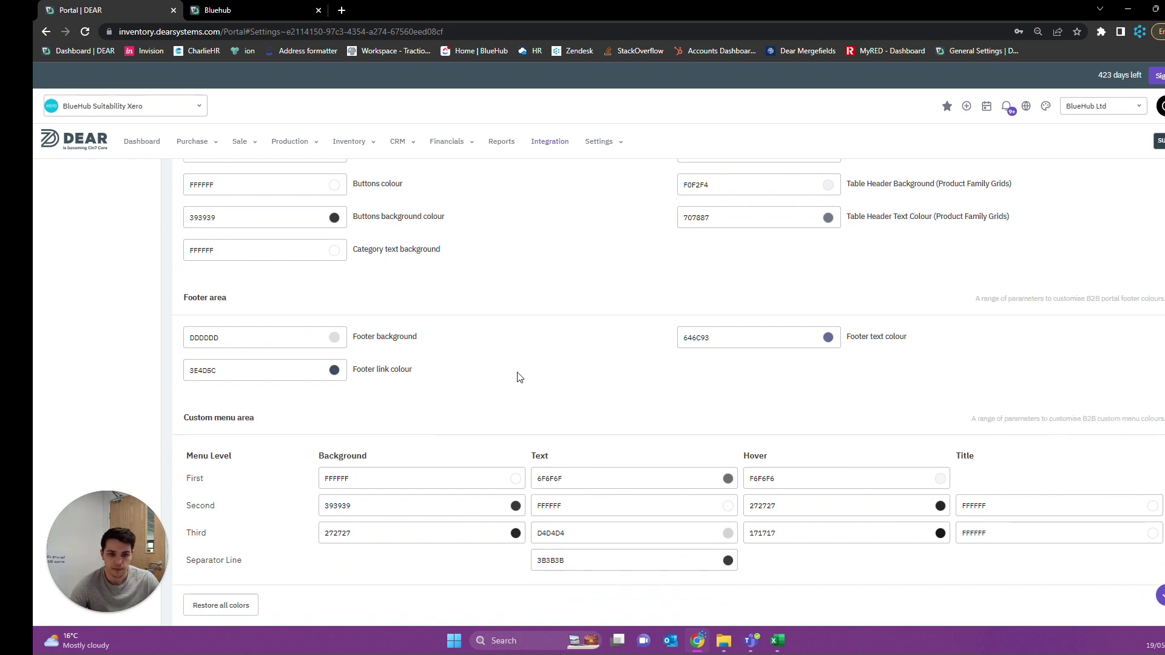
scroll(516, 373, "down", 3)
scroll(512, 371, "up", 1)
scroll(534, 386, "down", 1)
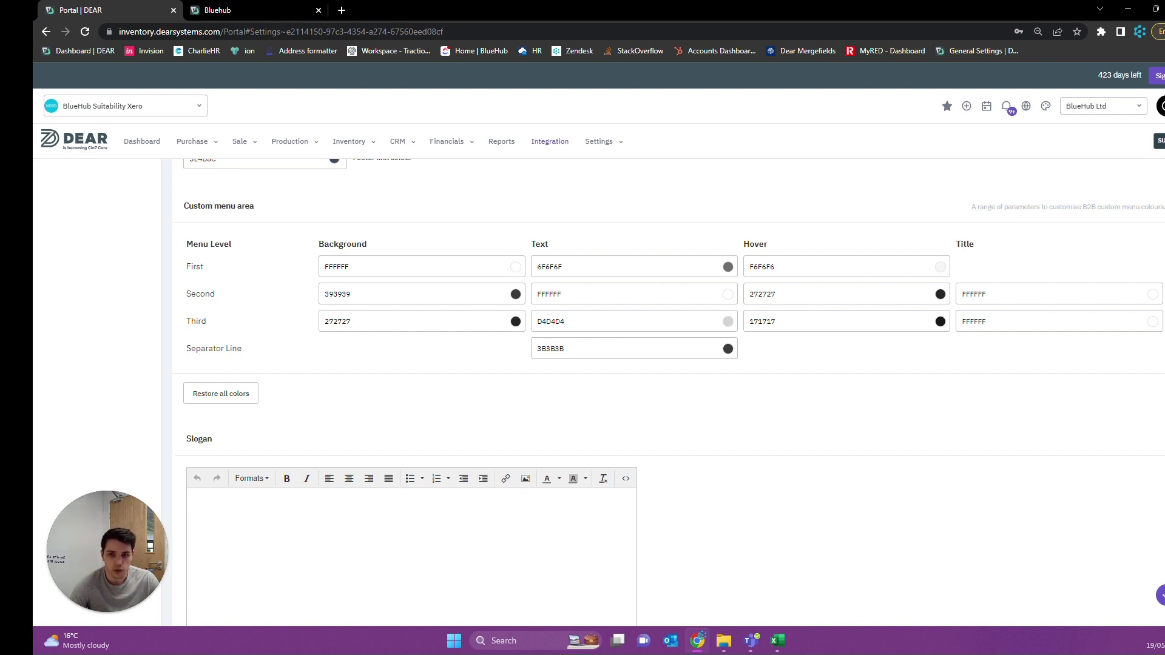
left_click(349, 267)
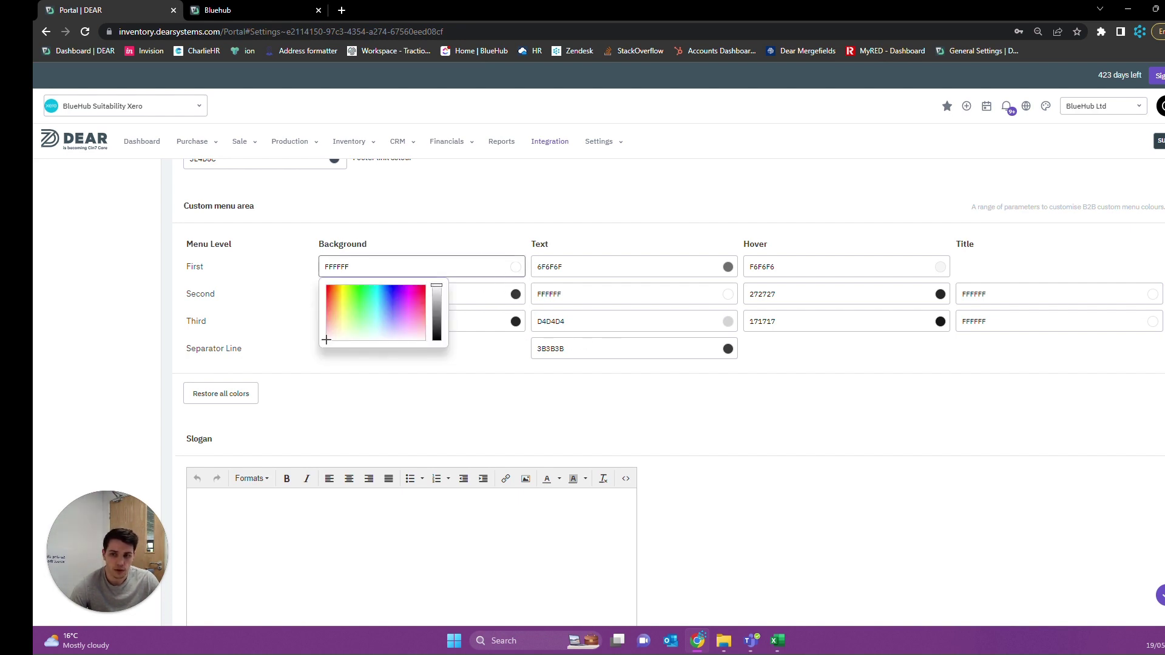
left_click(479, 254)
left_click(425, 294)
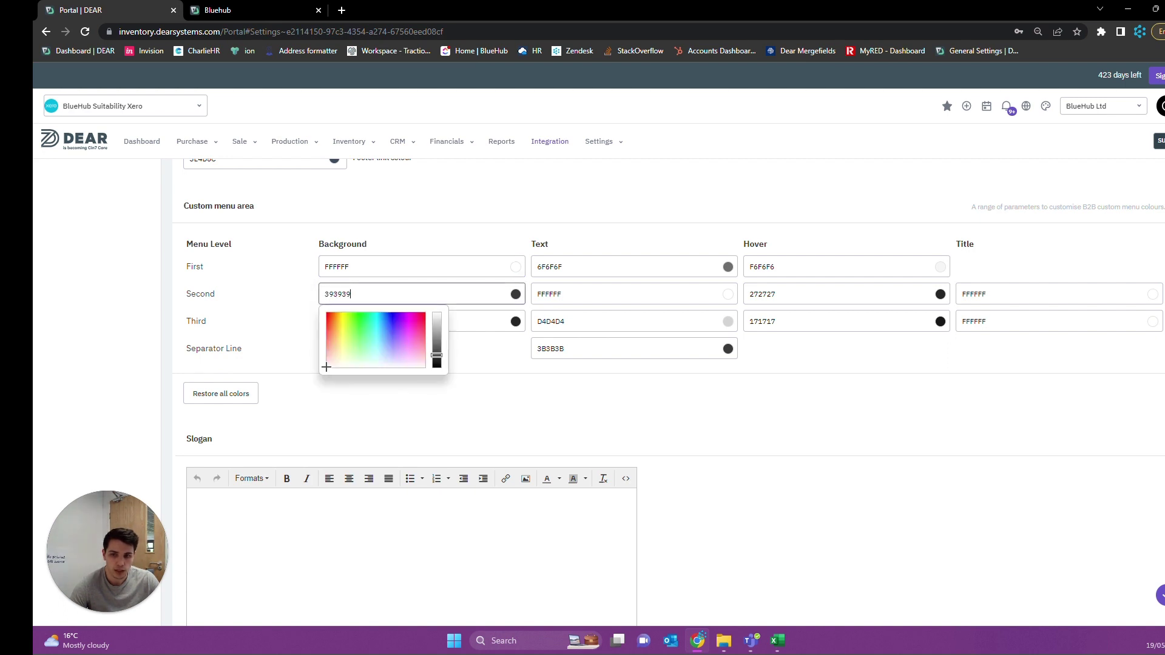
left_click(507, 372)
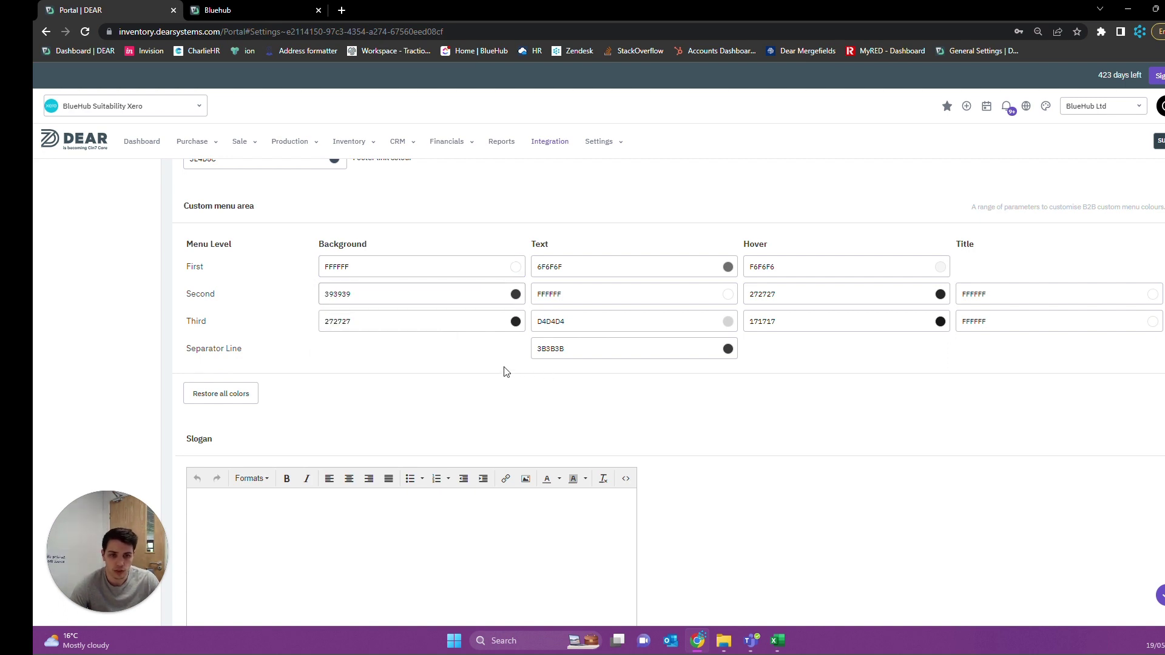
Enter "Example slogan" as the portal's Slogan and save the appearance changes.
scroll(515, 323, "down", 2)
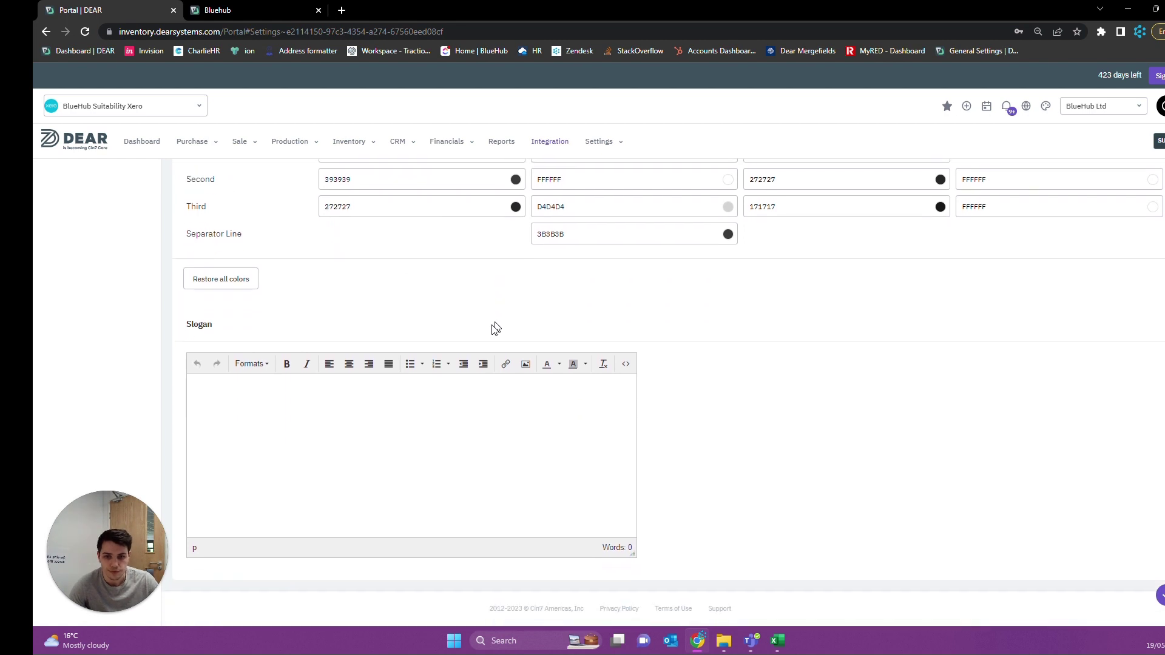
left_click(235, 428)
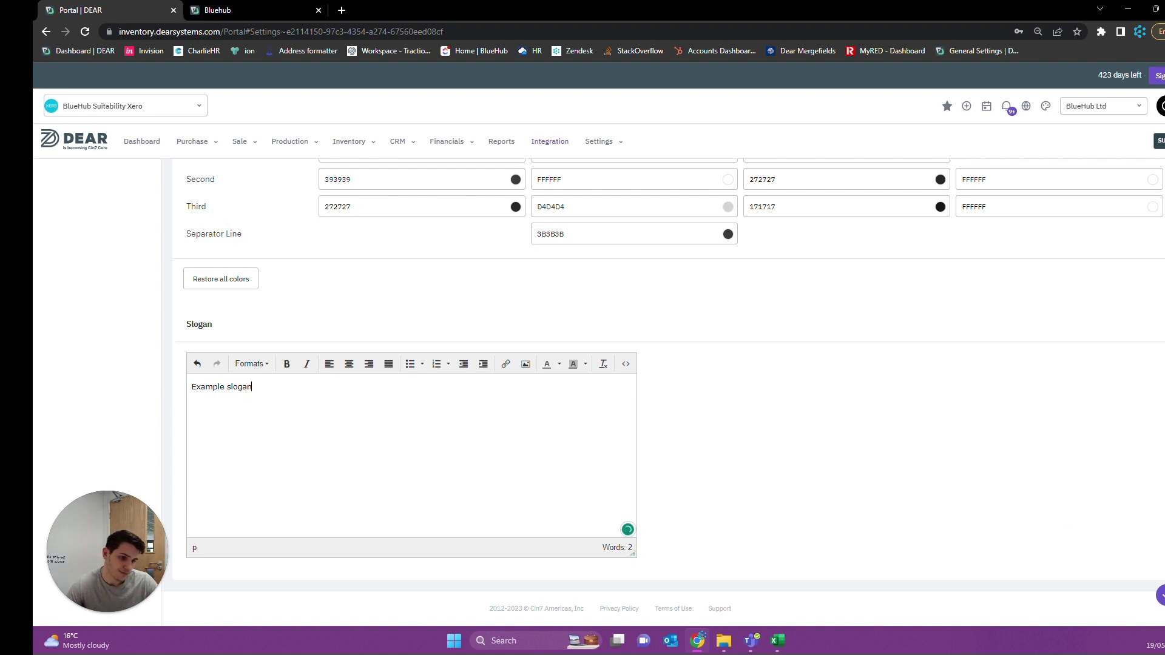
left_click(1161, 594)
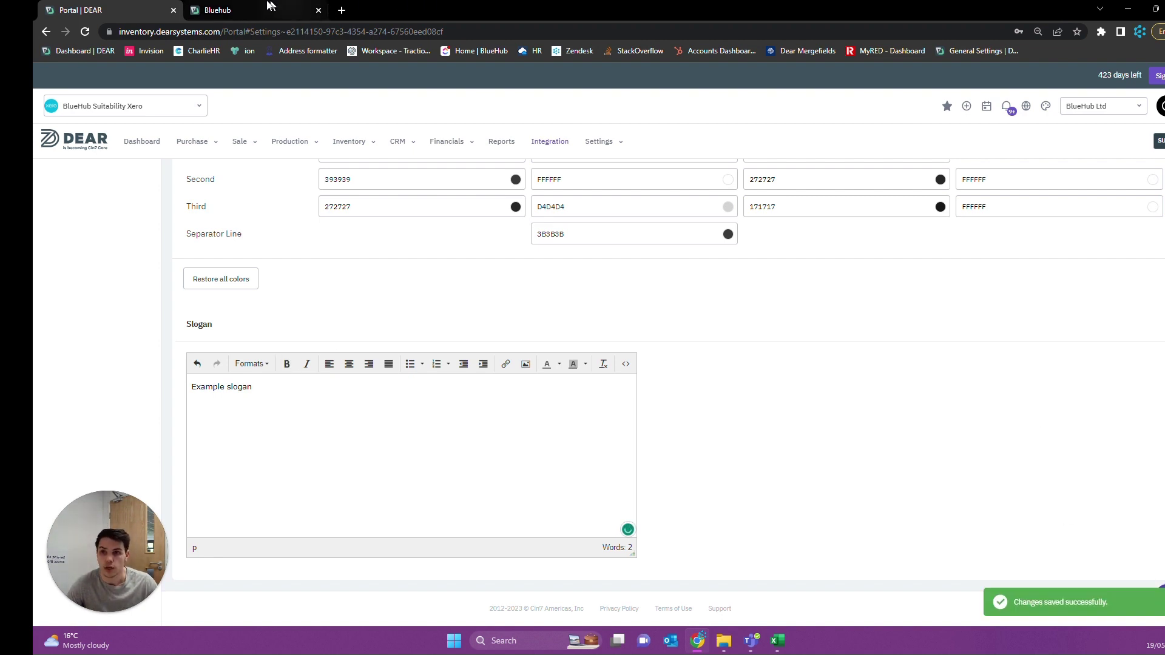
Reload the live Bluehub portal to check how the slogan is displayed, and return to the Appearance settings.
left_click(248, 9)
left_click(85, 31)
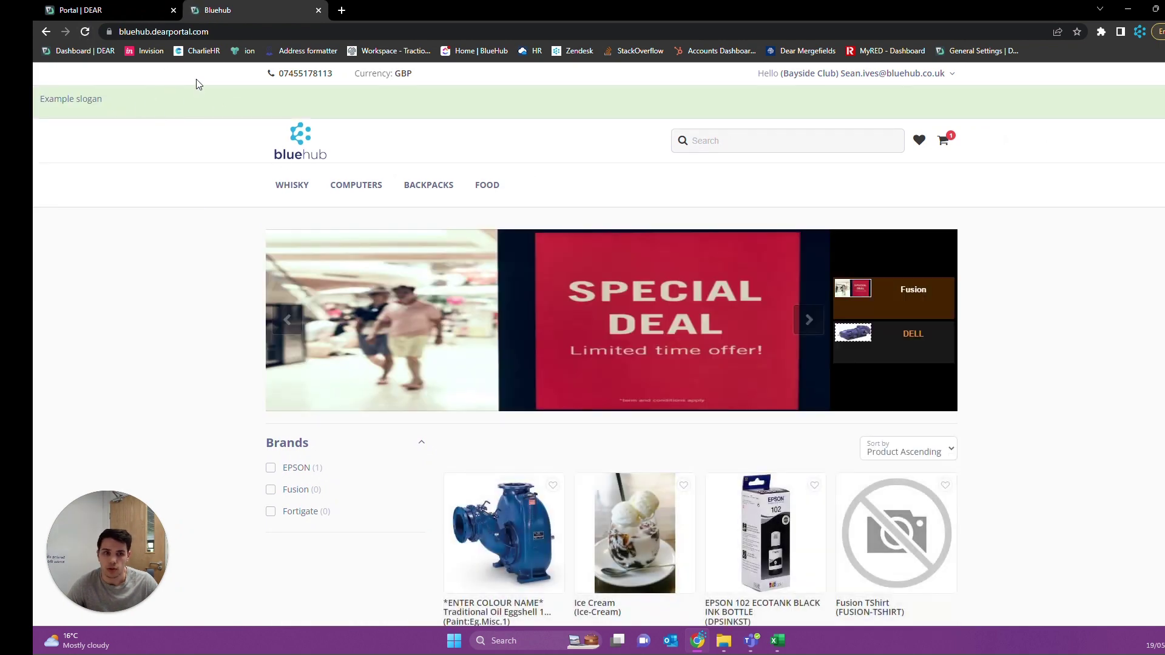
left_click(104, 8)
Select the slogan text and examine the heading and inline format options without applying any.
left_click_drag(258, 387, 155, 395)
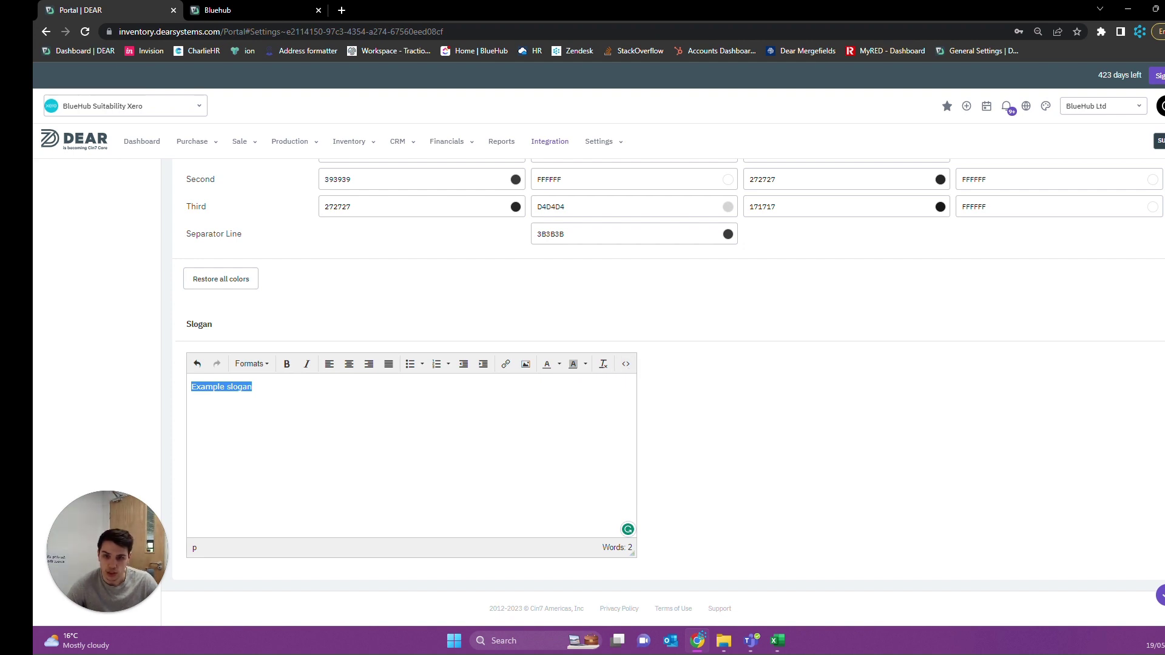
left_click(259, 365)
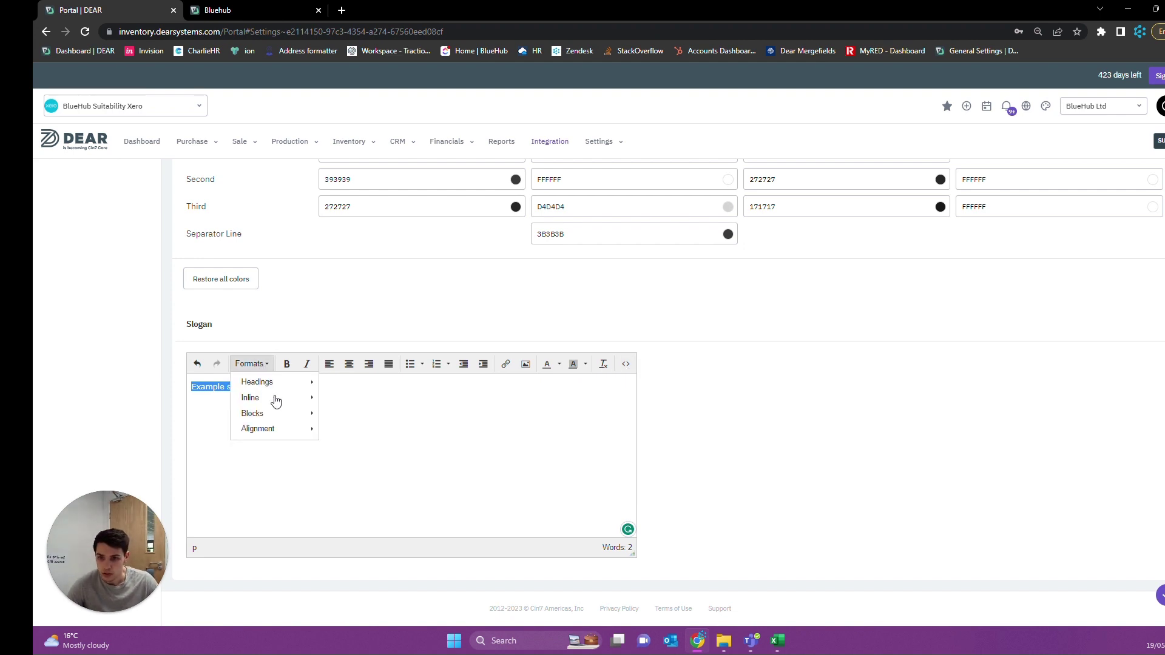
mouse_move(287, 386)
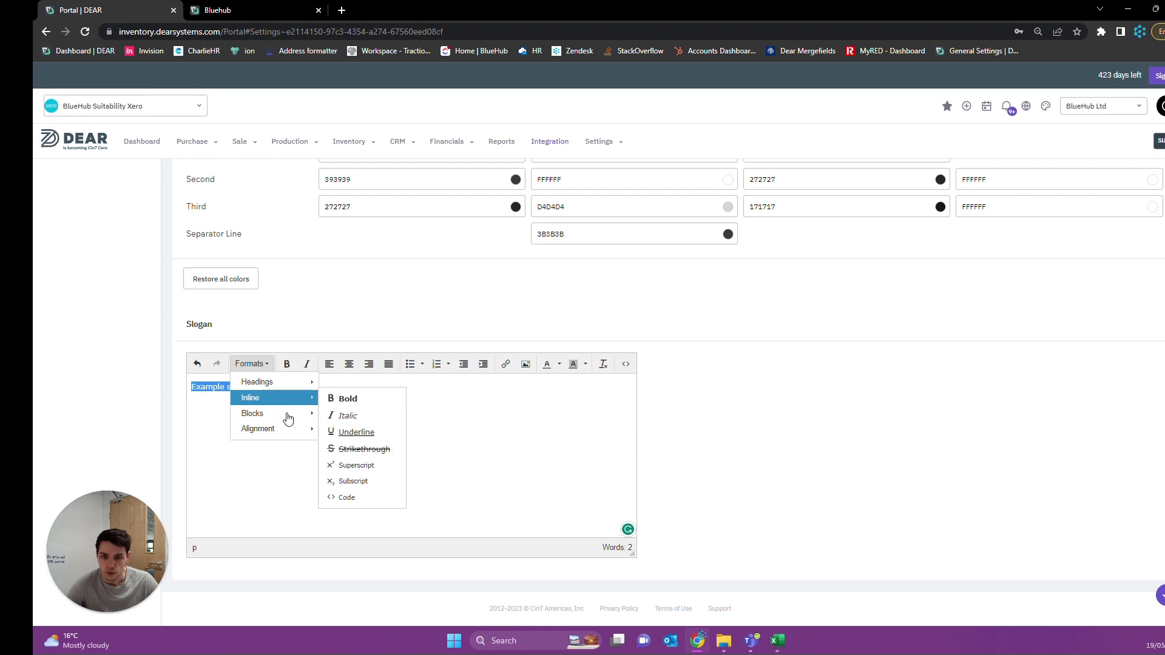
left_click(466, 399)
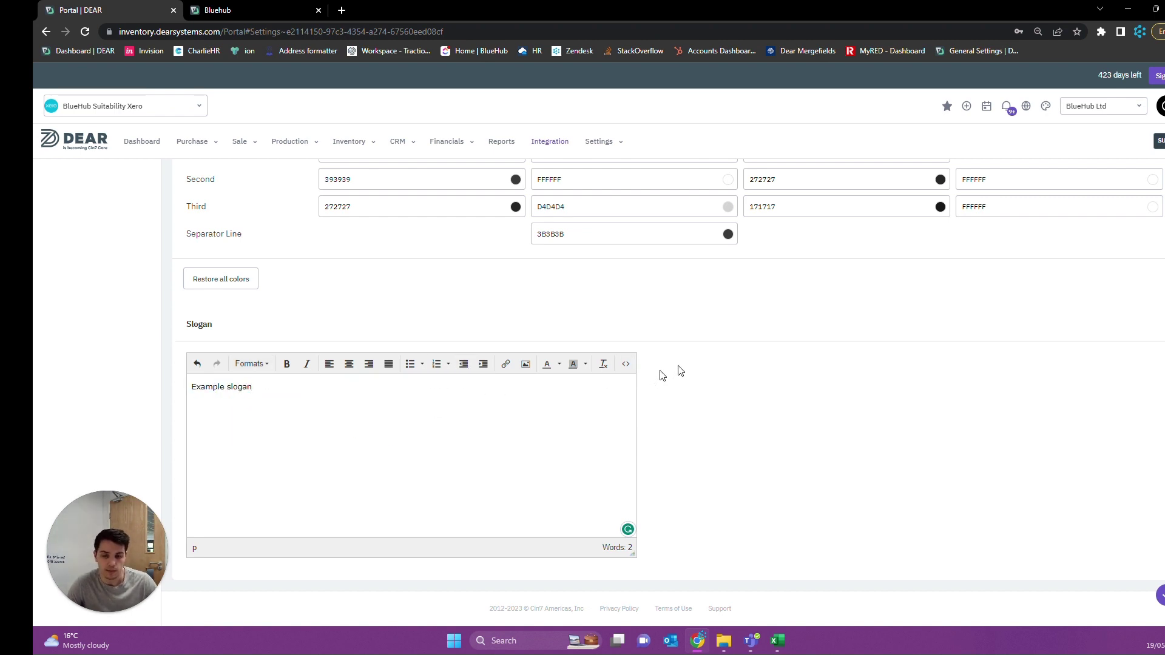
Open the portal's Navigation settings and compare the Horizontal Navigation Bar categories with the category menu on the live Bluehub portal.
scroll(662, 370, "up", 5)
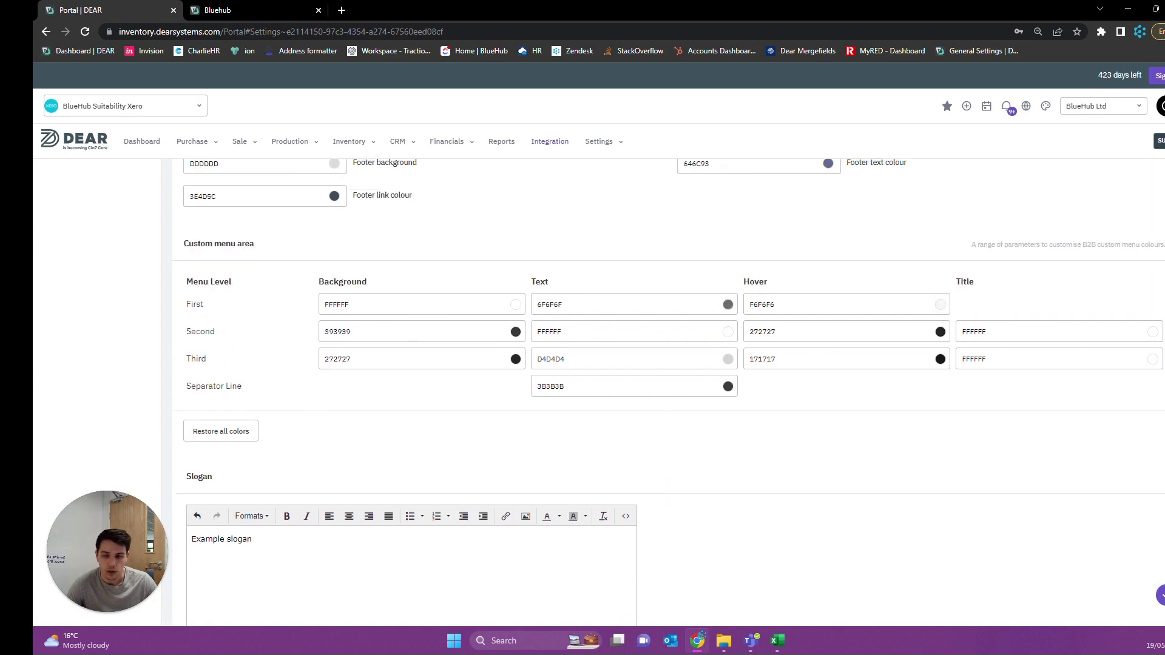
left_click(263, 6)
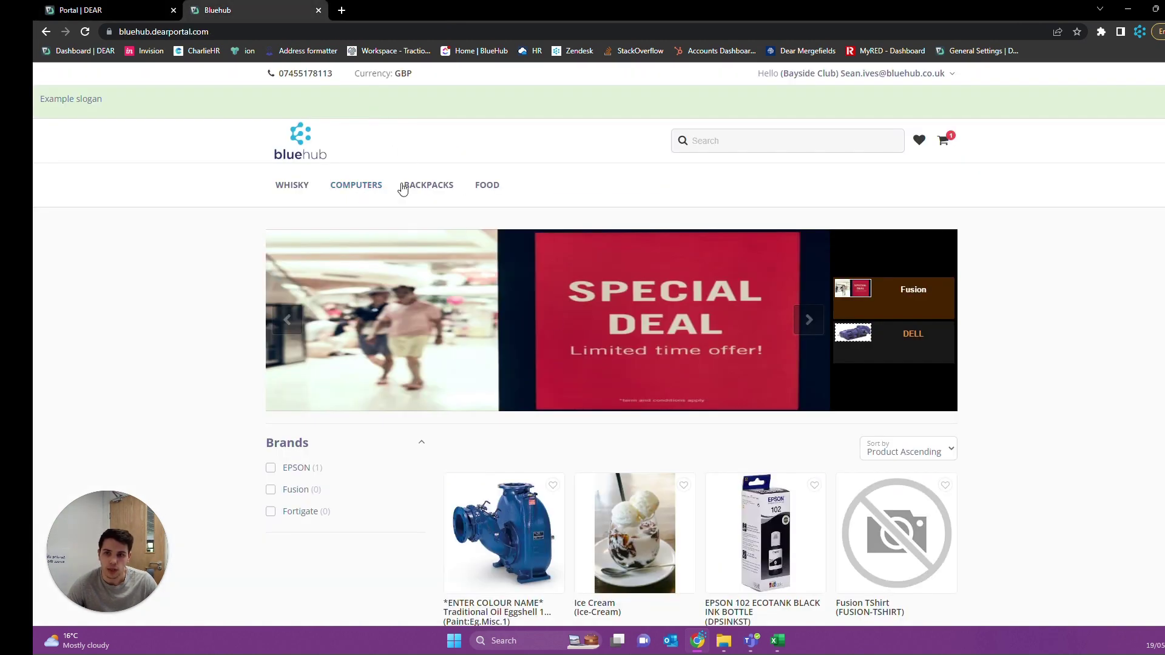
left_click(116, 9)
scroll(333, 286, "up", 10)
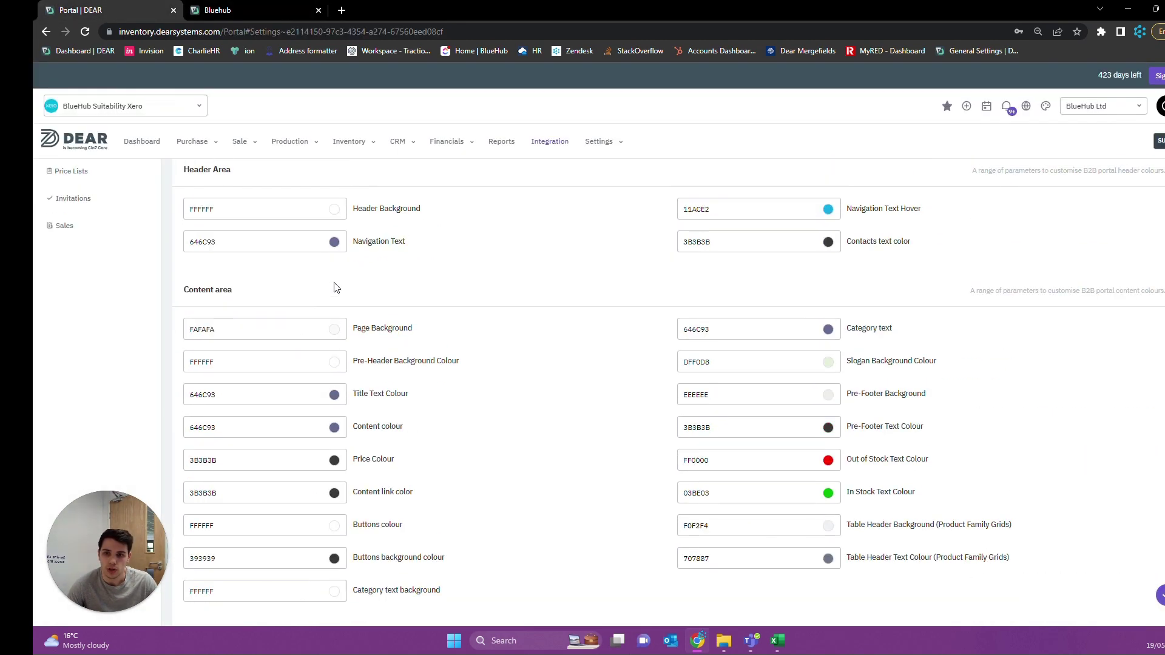
left_click(72, 284)
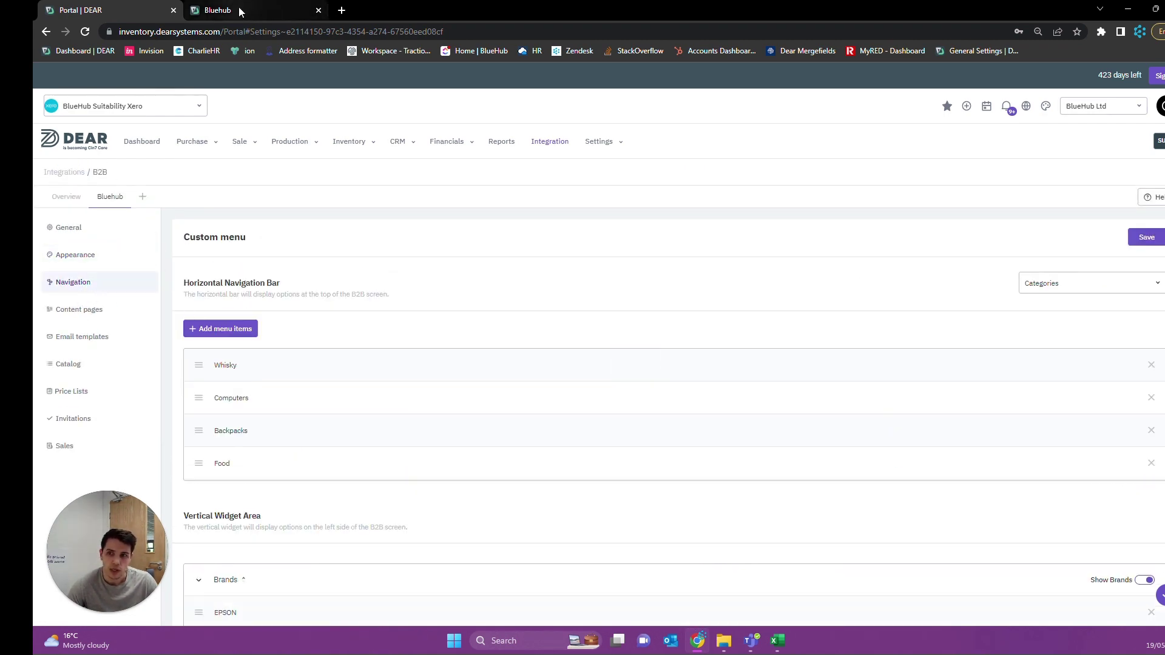
key("ctrl+Tab")
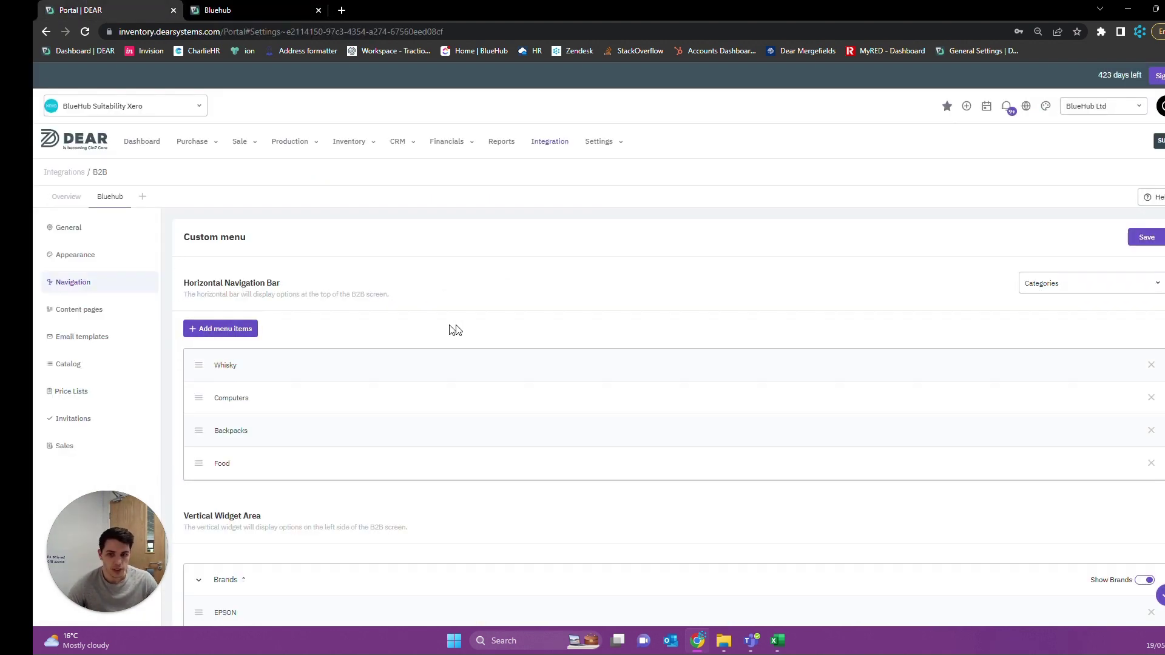
left_click(249, 10)
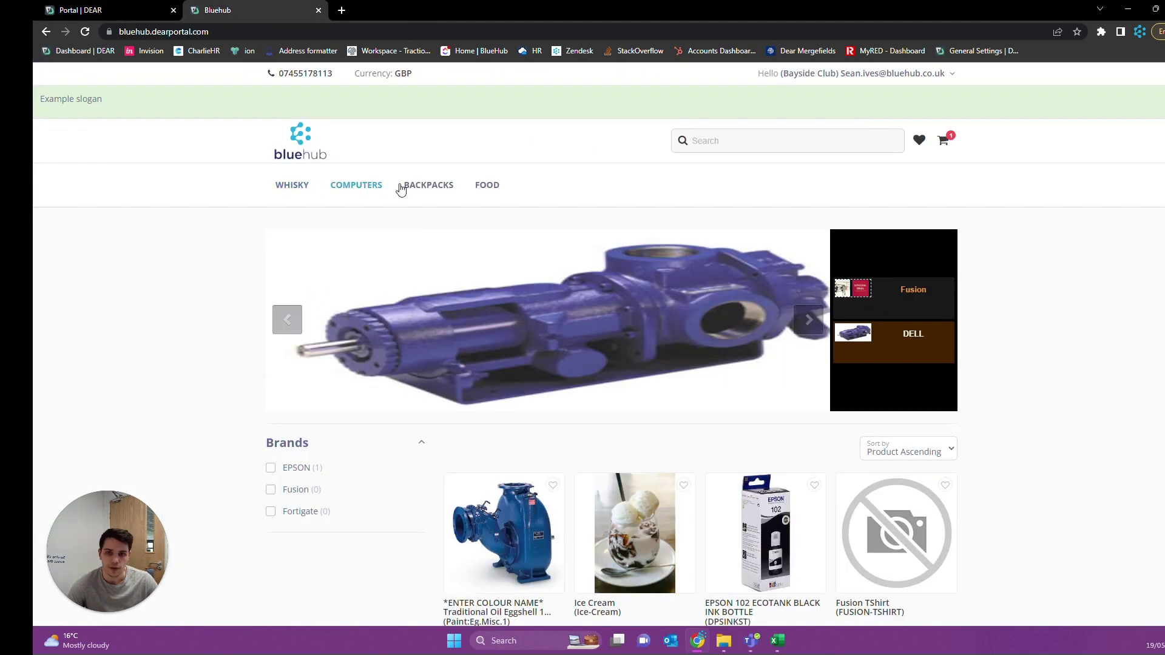
left_click(122, 7)
Review the Vertical Widget Area settings, and look through the live portal's product page to see where its Brands filter is displayed.
scroll(398, 483, "down", 5)
scroll(287, 315, "up", 2)
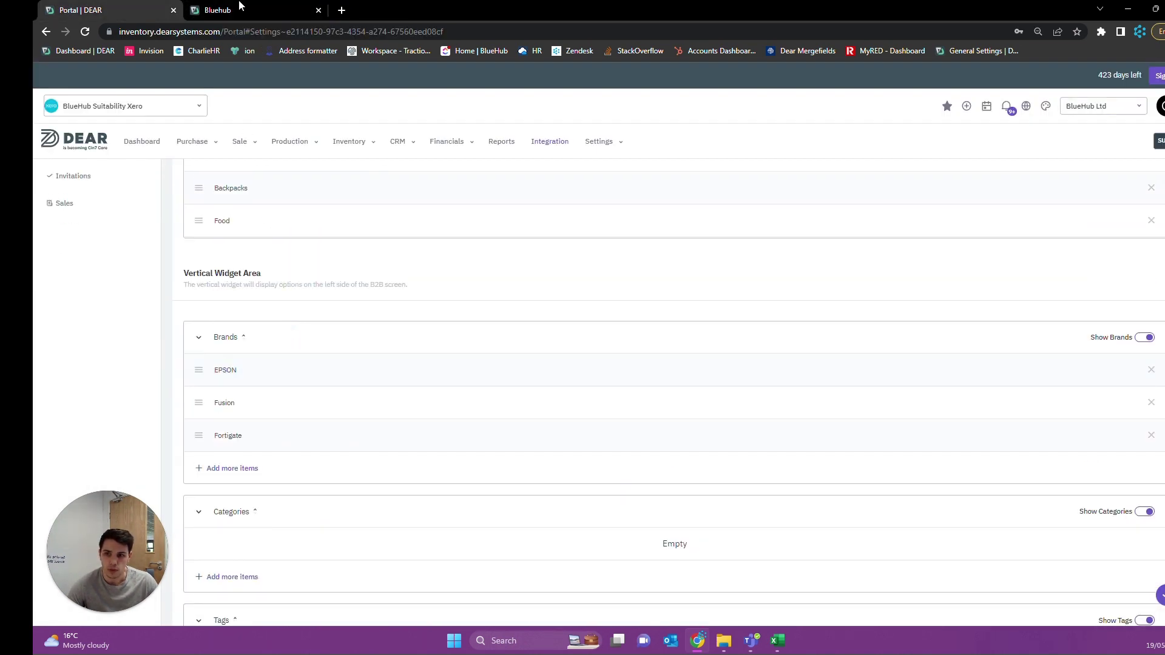
left_click(209, 9)
scroll(143, 360, "down", 8)
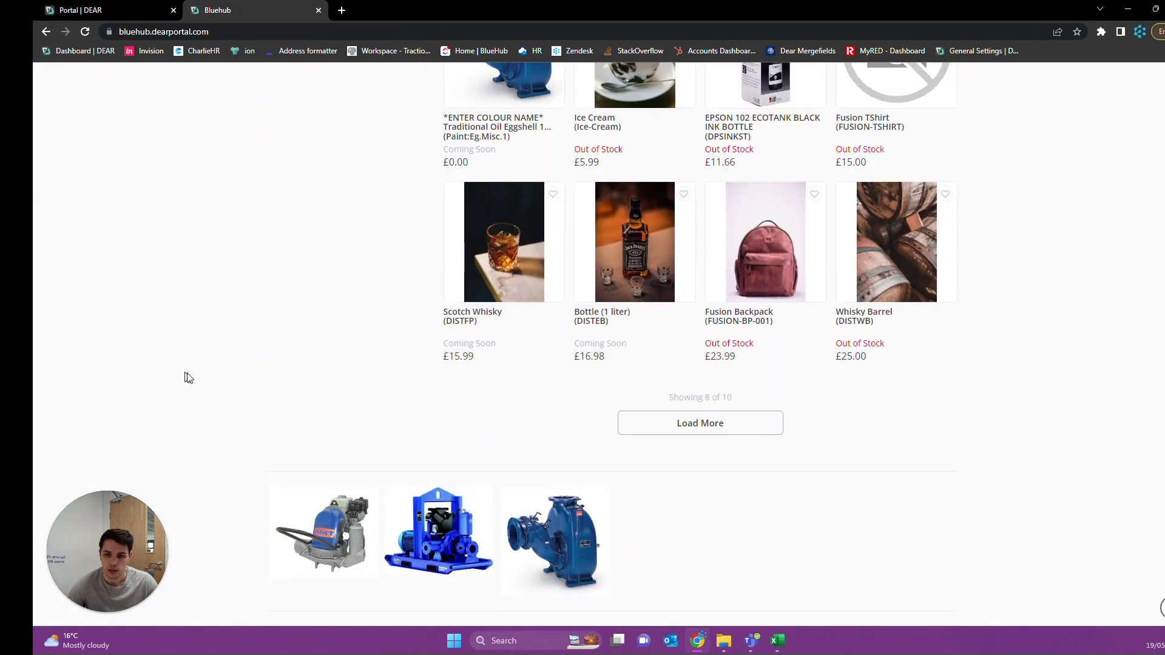
scroll(195, 378, "down", 7)
scroll(206, 378, "up", 13)
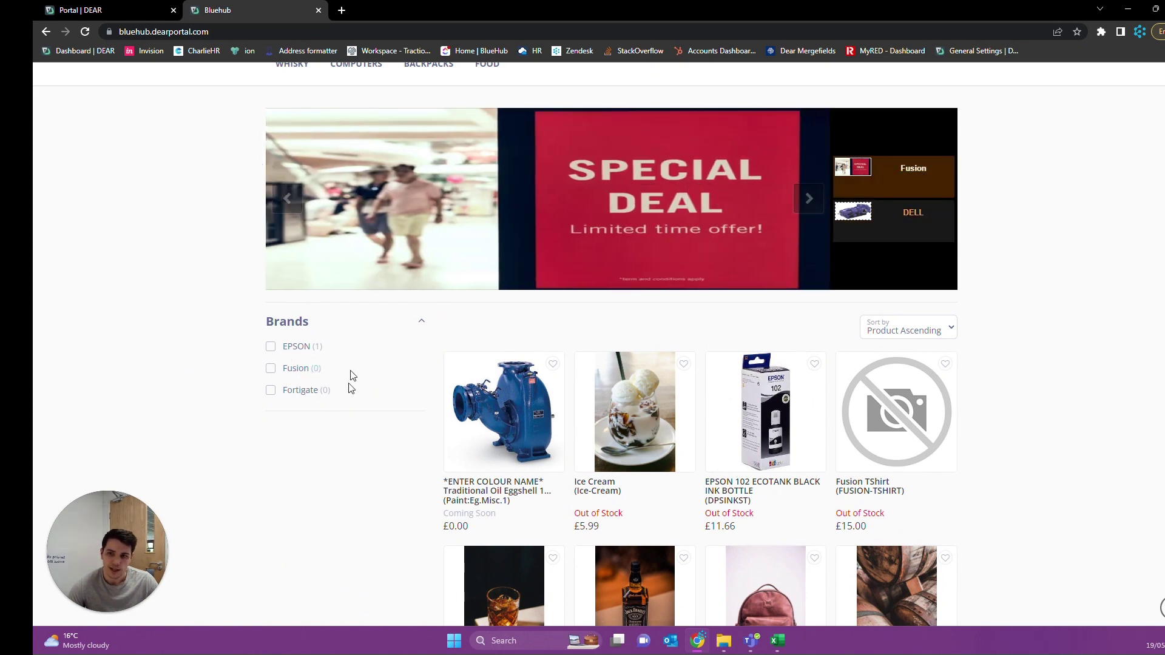
scroll(351, 375, "up", 2)
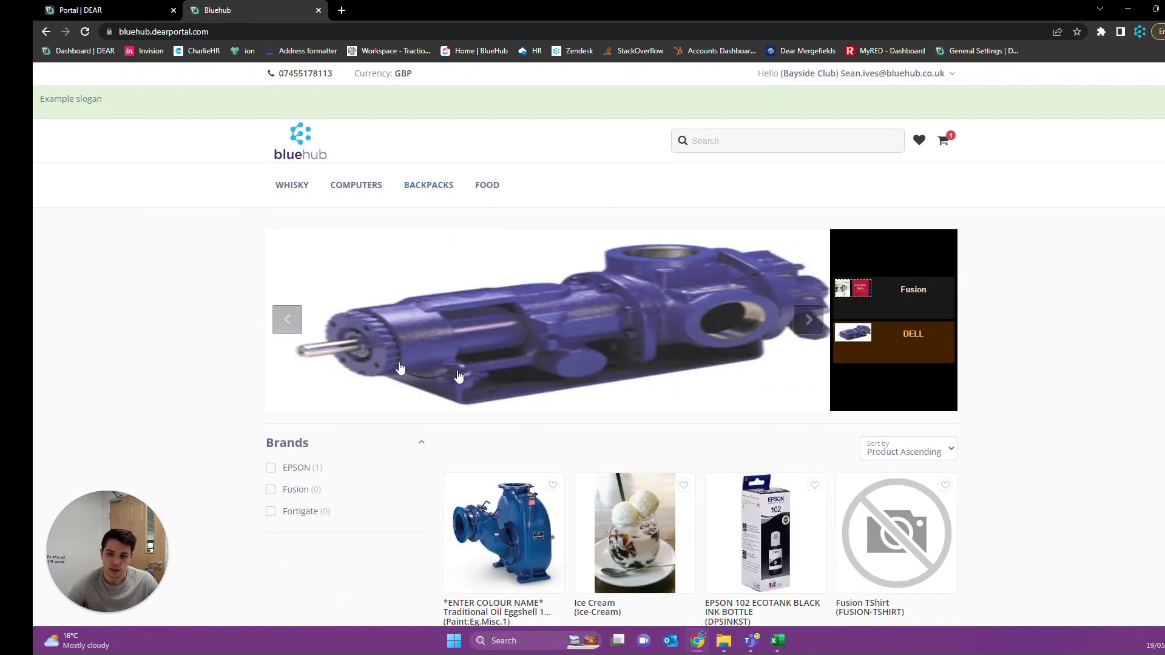
Collapse and re-expand the Brands group in the Vertical Widget Area, checking its entries against the live portal's Brands list.
key("ctrl+Page_Up")
scroll(334, 412, "down", 1)
scroll(258, 403, "up", 1)
left_click(199, 341)
left_click(199, 338)
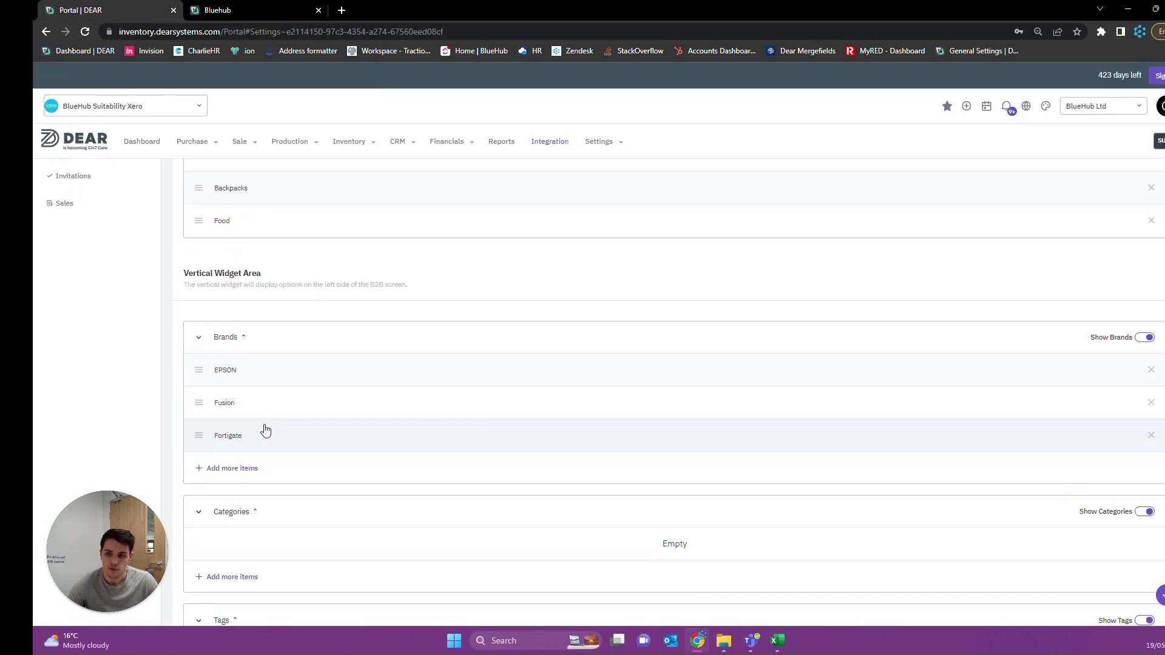
left_click(283, 8)
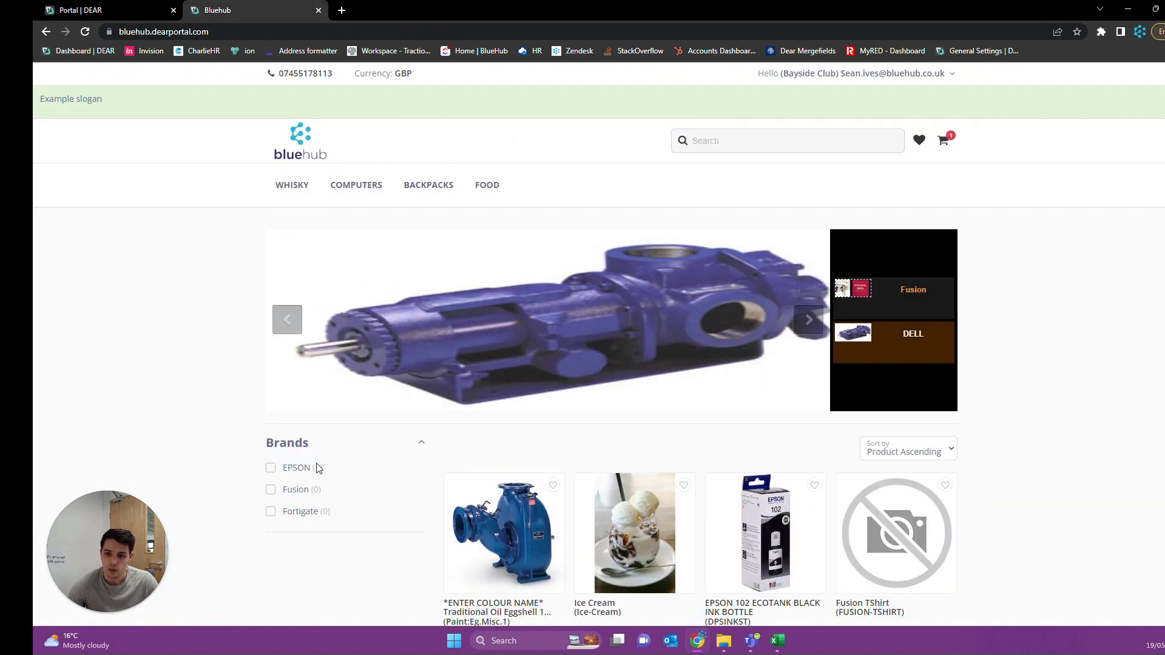
left_click(115, 10)
scroll(242, 243, "up", 3)
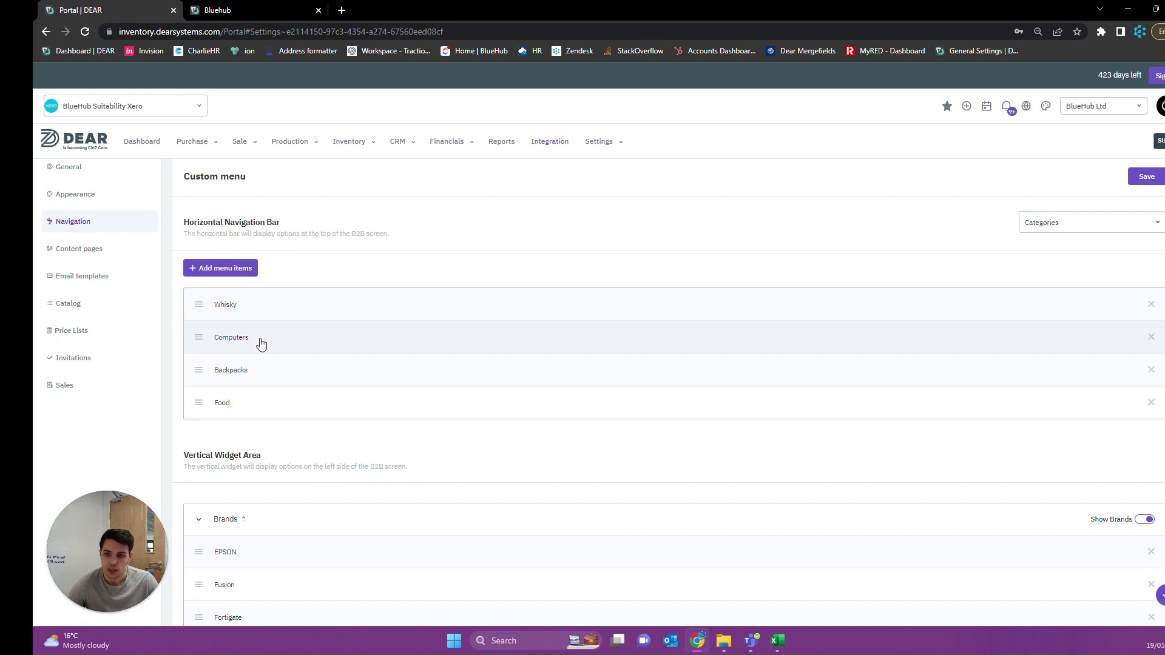
Switch the Horizontal Navigation Bar from Categories to Custom Menu, accepting the removal of its previously added items.
left_click(219, 10)
key("ctrl+shift+Tab")
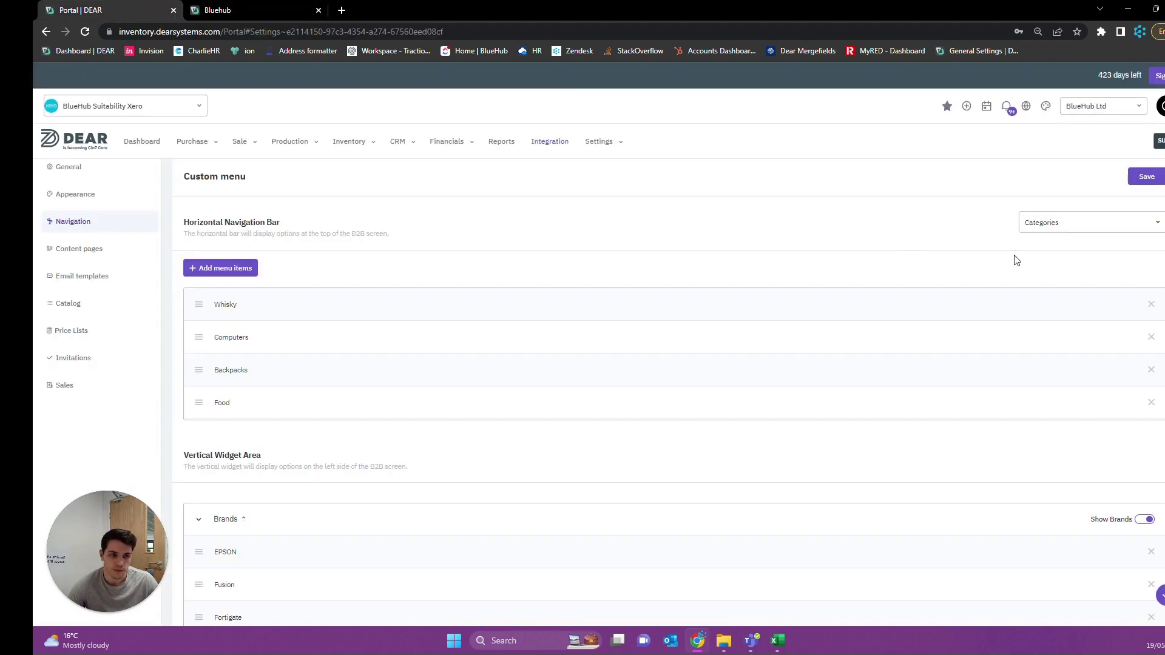
left_click(1157, 224)
left_click(1158, 226)
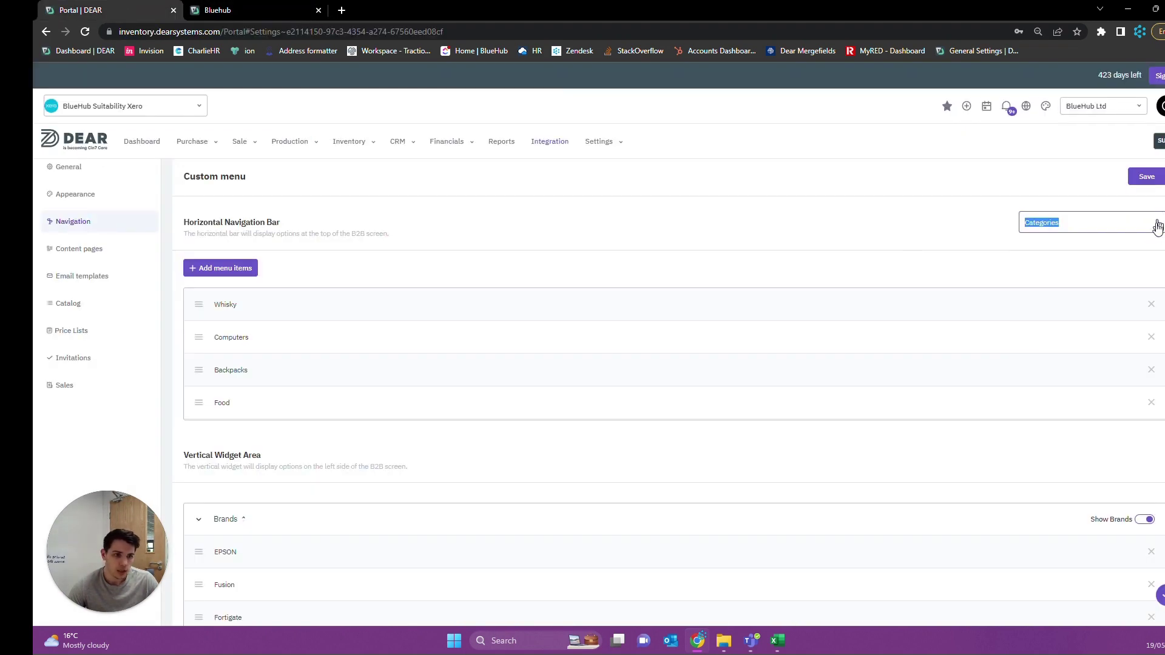
left_click(1157, 224)
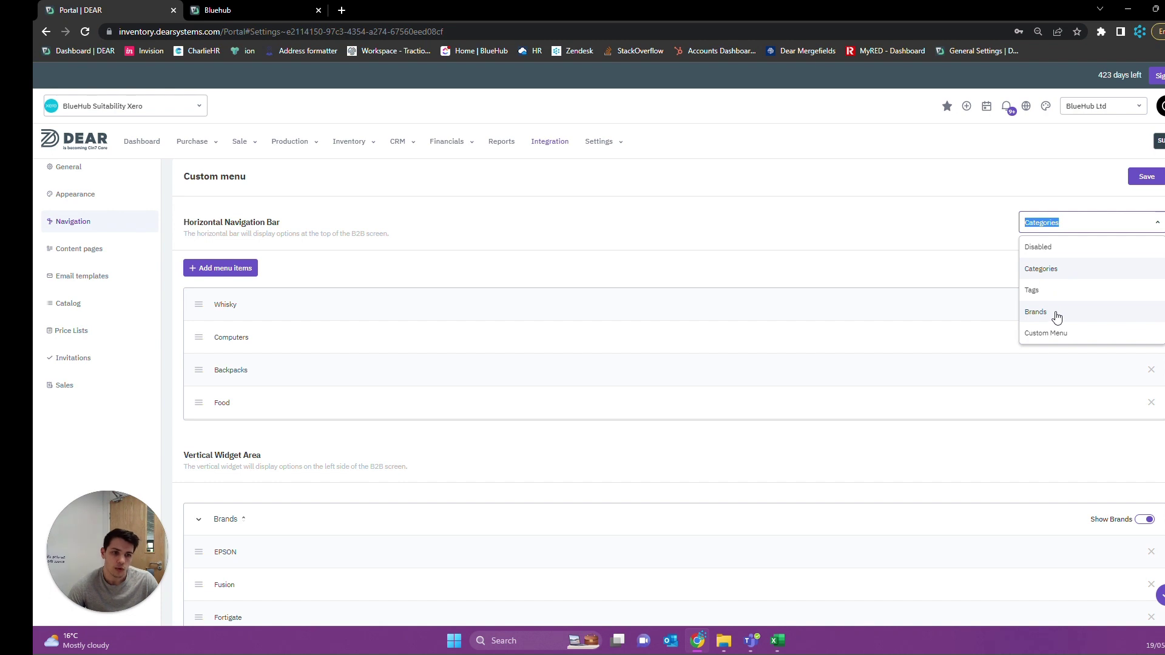
left_click(1059, 332)
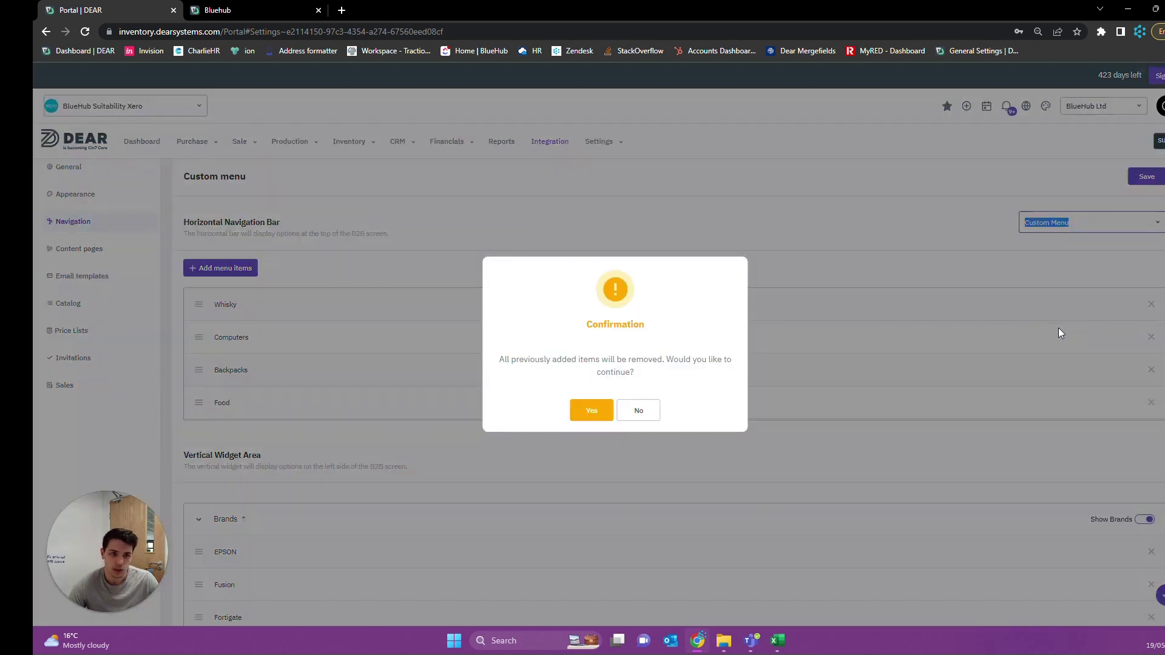
left_click(587, 407)
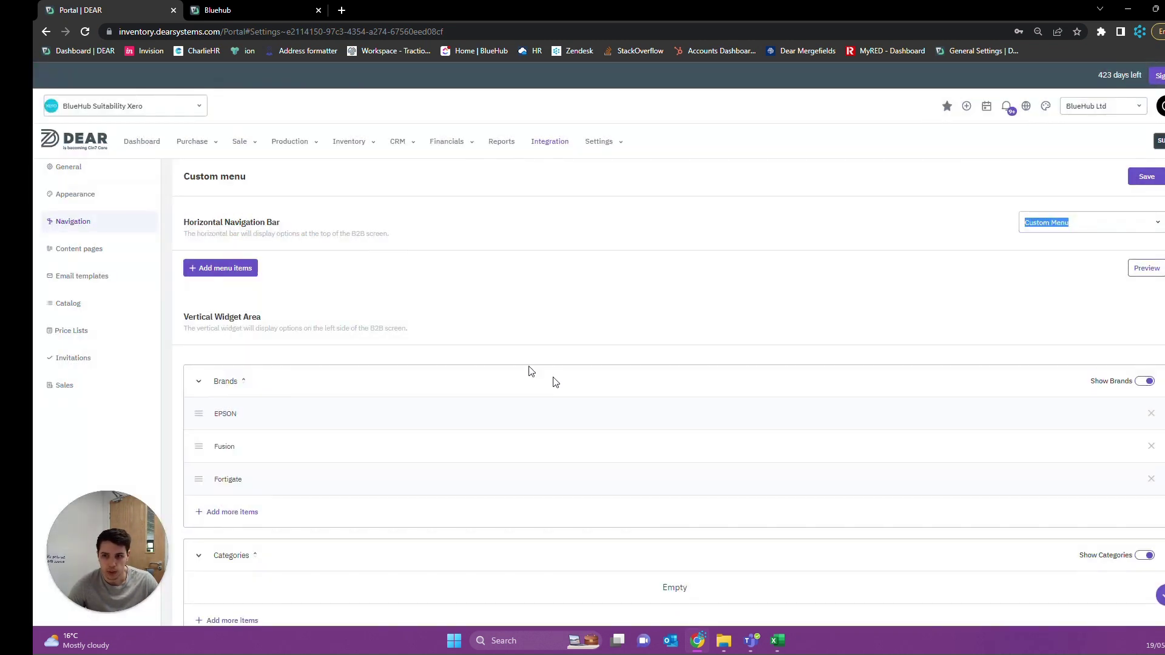
Add a menu item named "Category" to the Horizontal Navigation Bar and set its type to Menu Item.
left_click(231, 273)
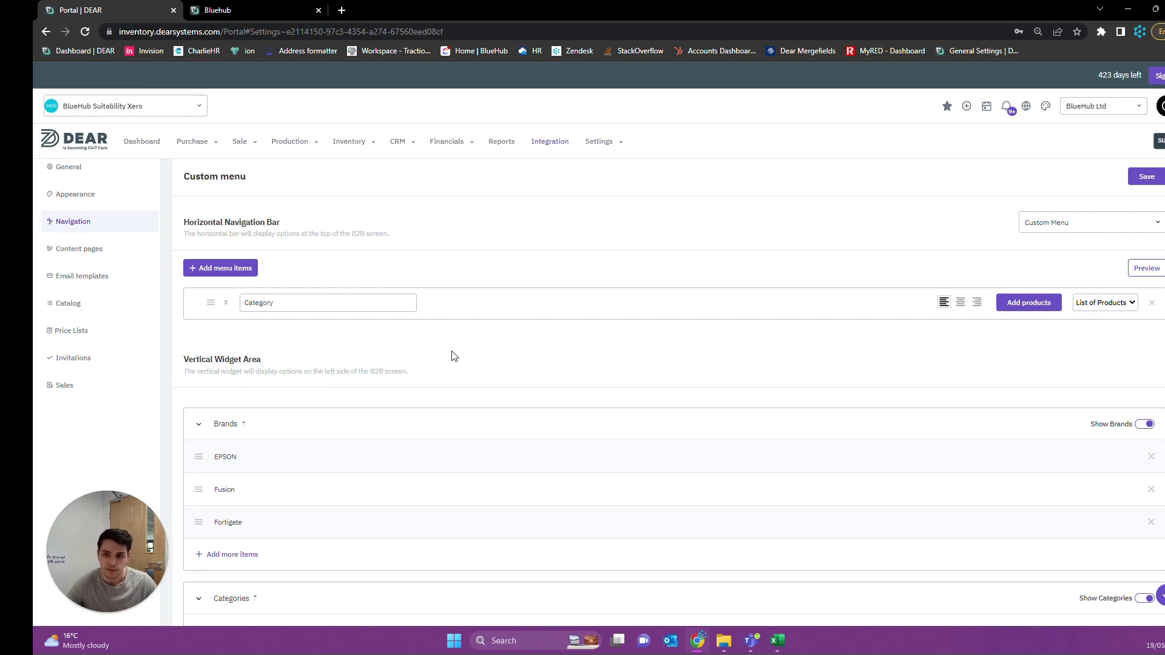
left_click(1090, 303)
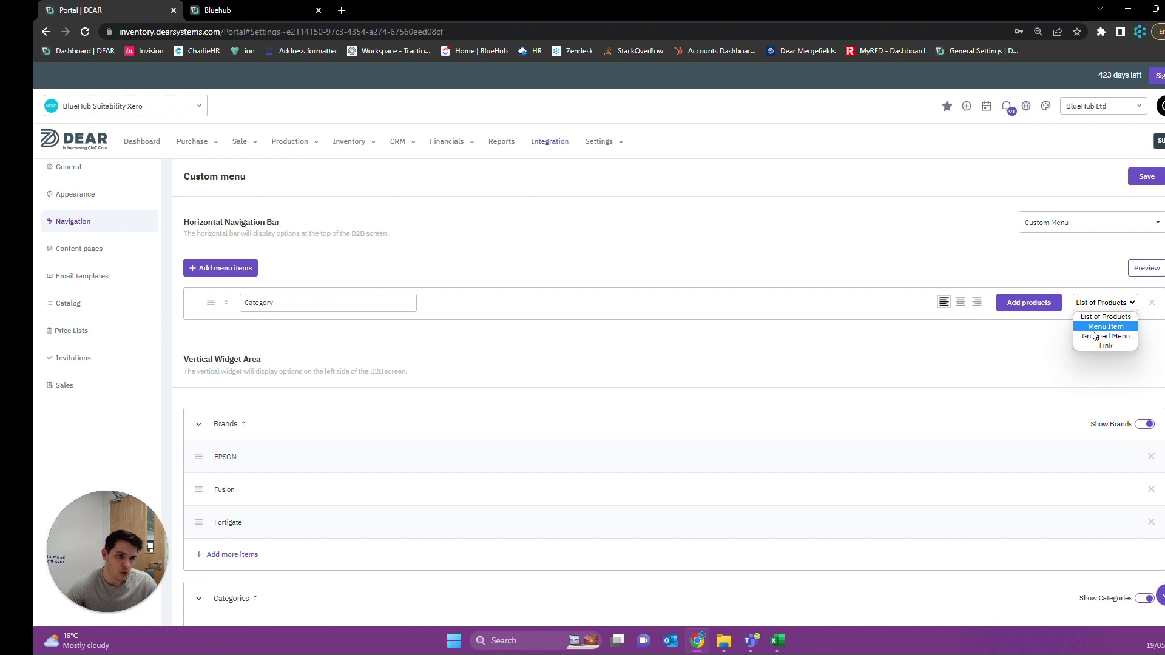
left_click(1090, 331)
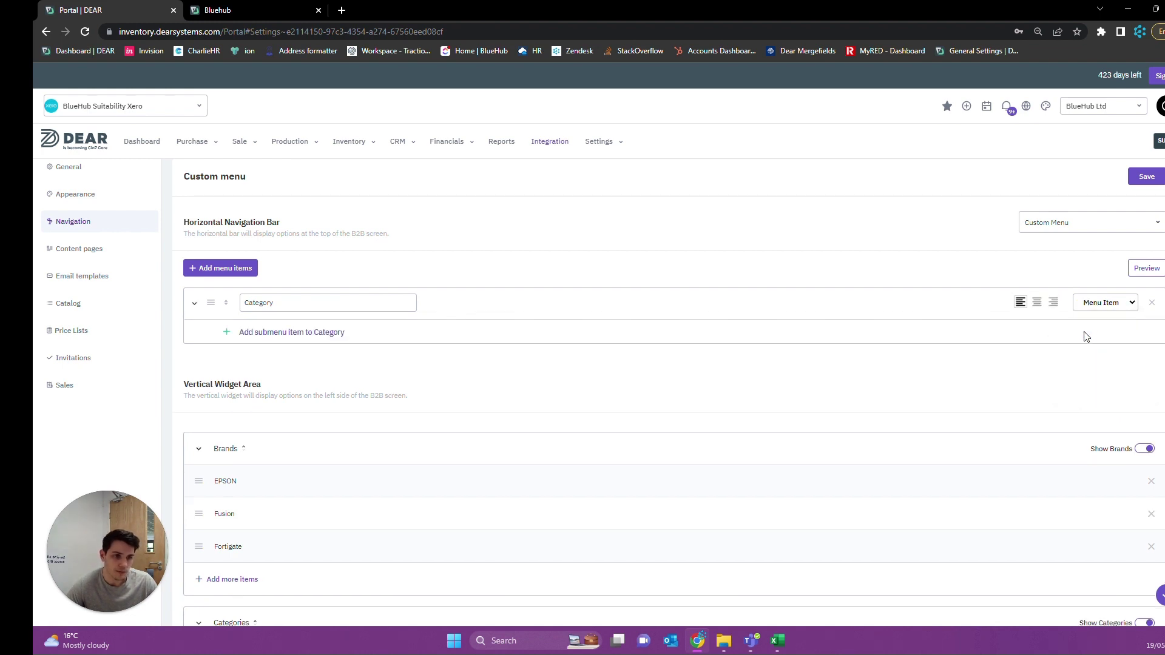
Add a submenu item named "Brand" under Category and set its type to Menu Item.
left_click(279, 332)
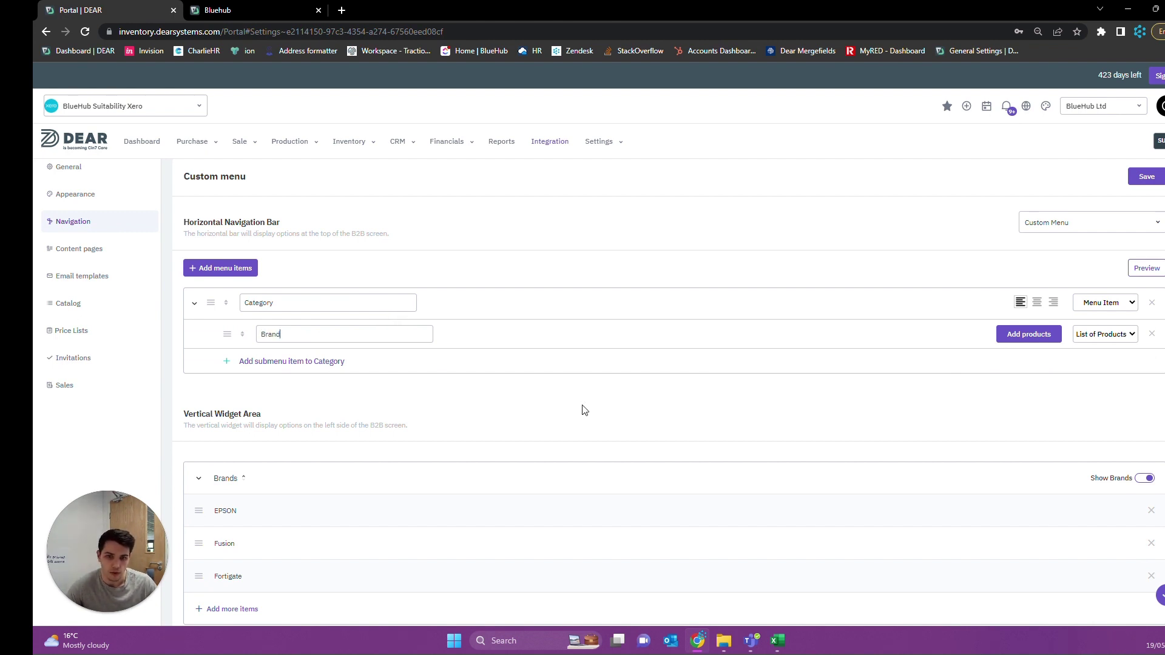
left_click(1122, 334)
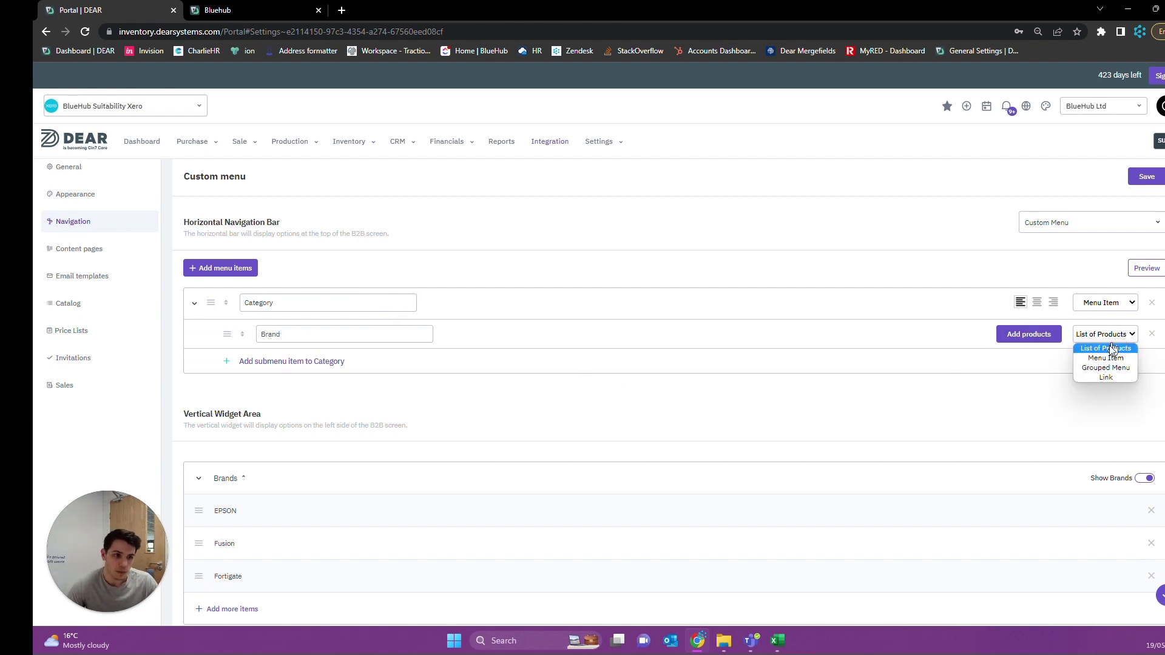
left_click(1107, 357)
left_click_drag(900, 390, 364, 390)
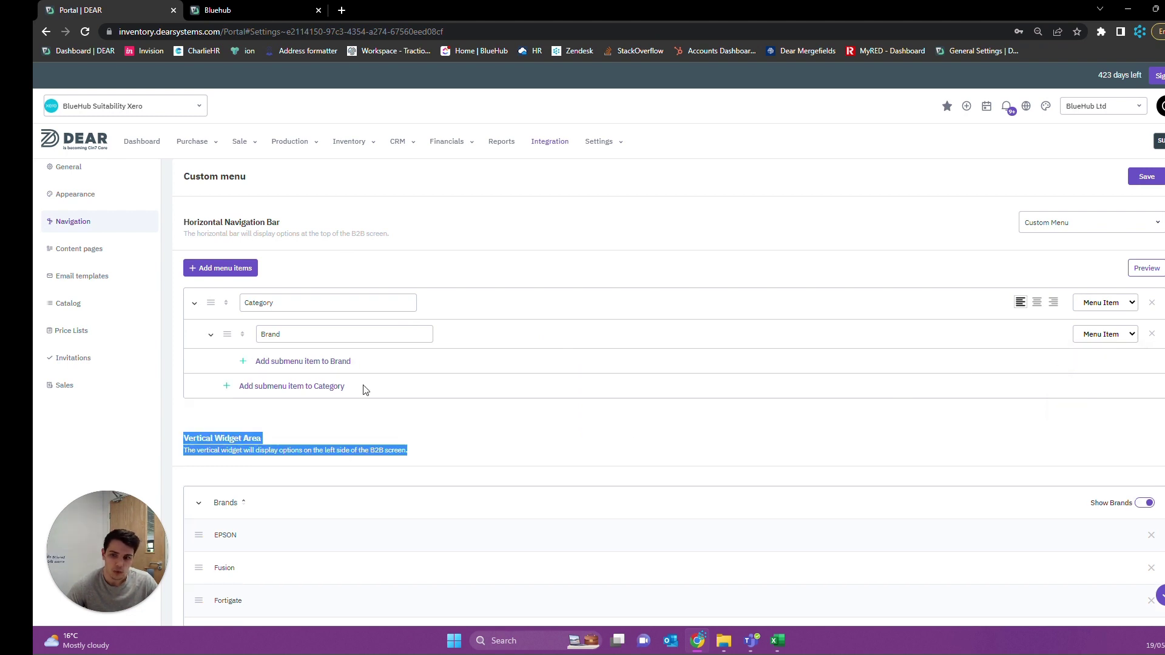
Add two unnamed submenu items under Brand.
left_click(299, 362)
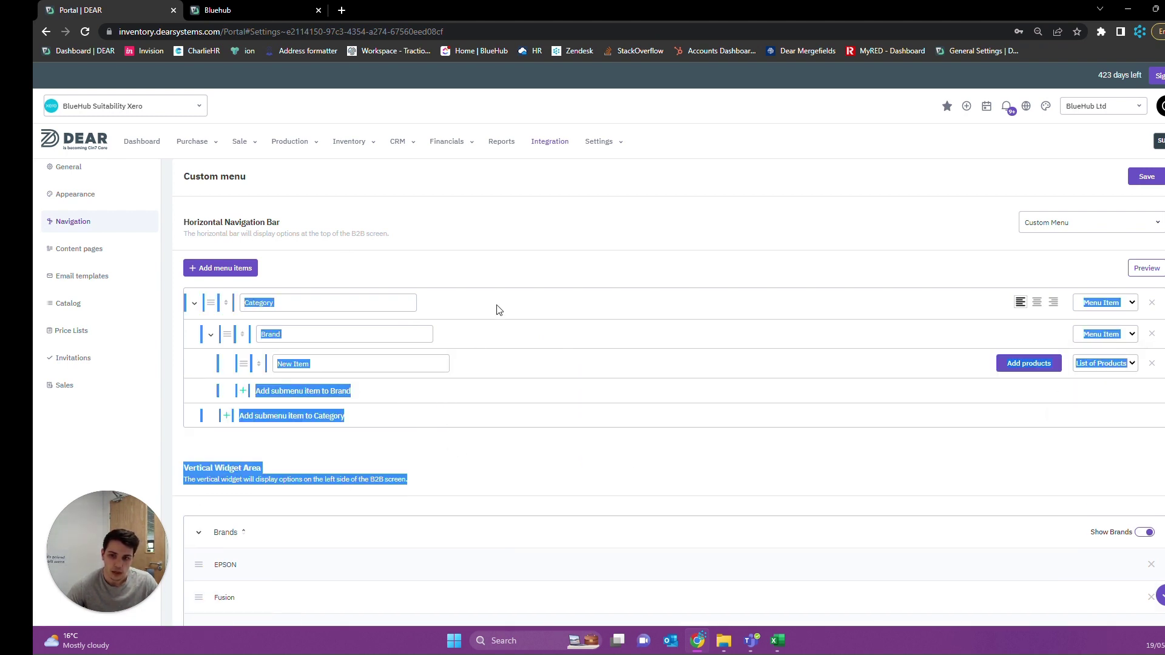
left_click(531, 262)
left_click(322, 392)
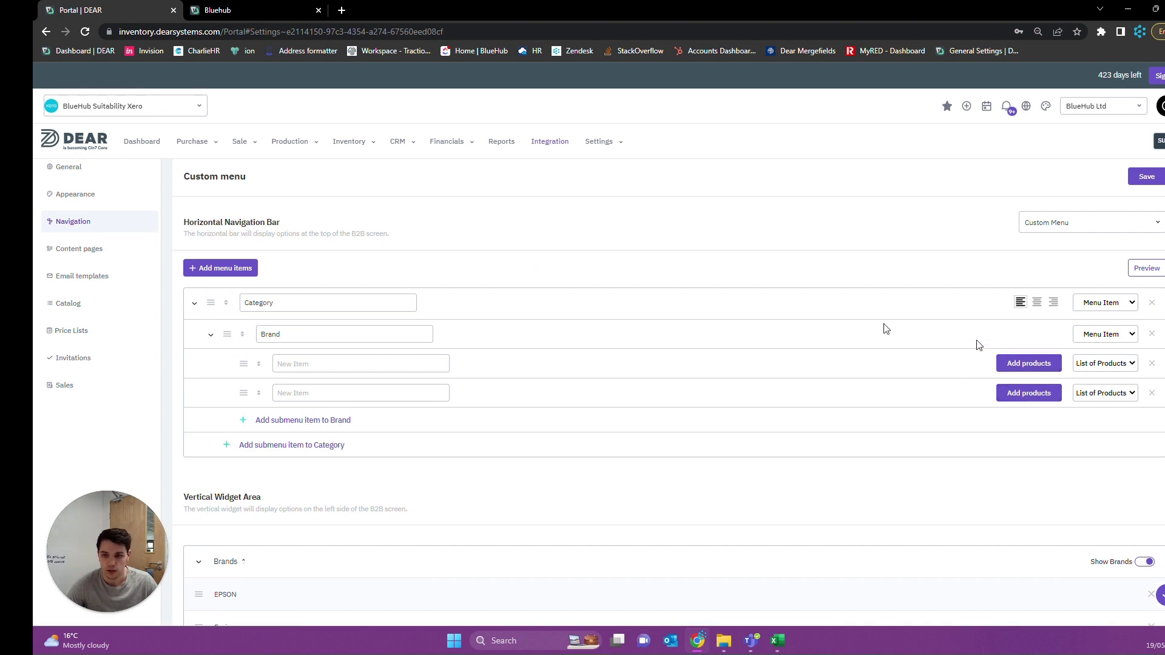
Filter the first submenu item under Brand by category Finished Product and brand DELL, and name the item "Example category".
left_click(1091, 365)
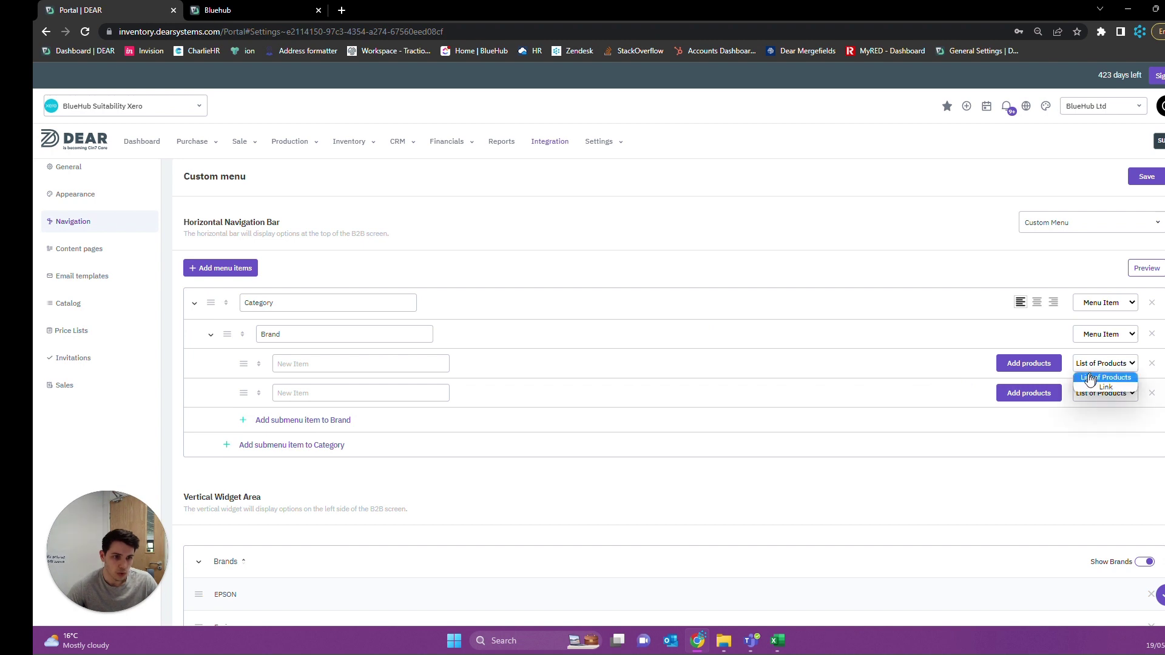
left_click(1056, 365)
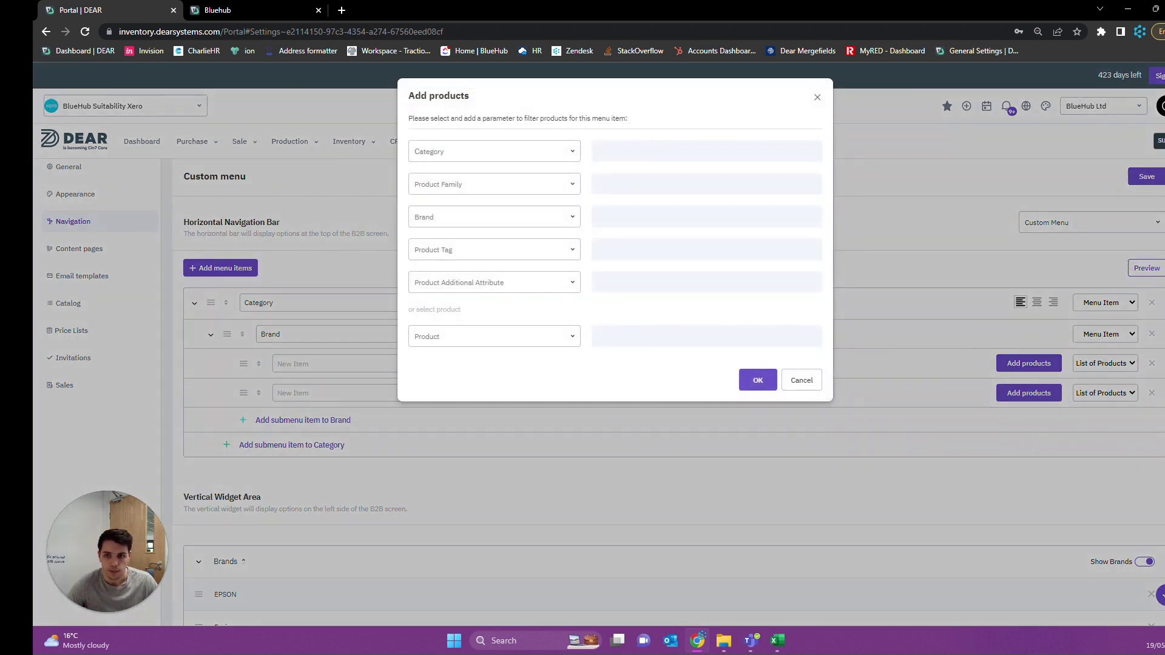
left_click(577, 156)
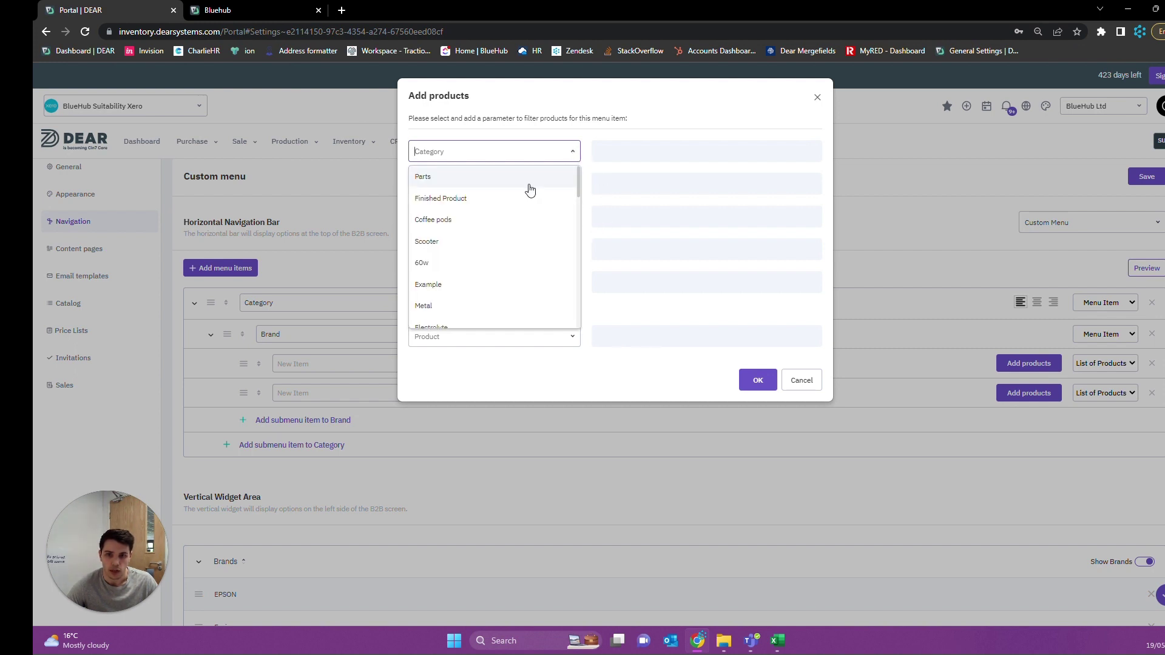
left_click(500, 196)
left_click(546, 218)
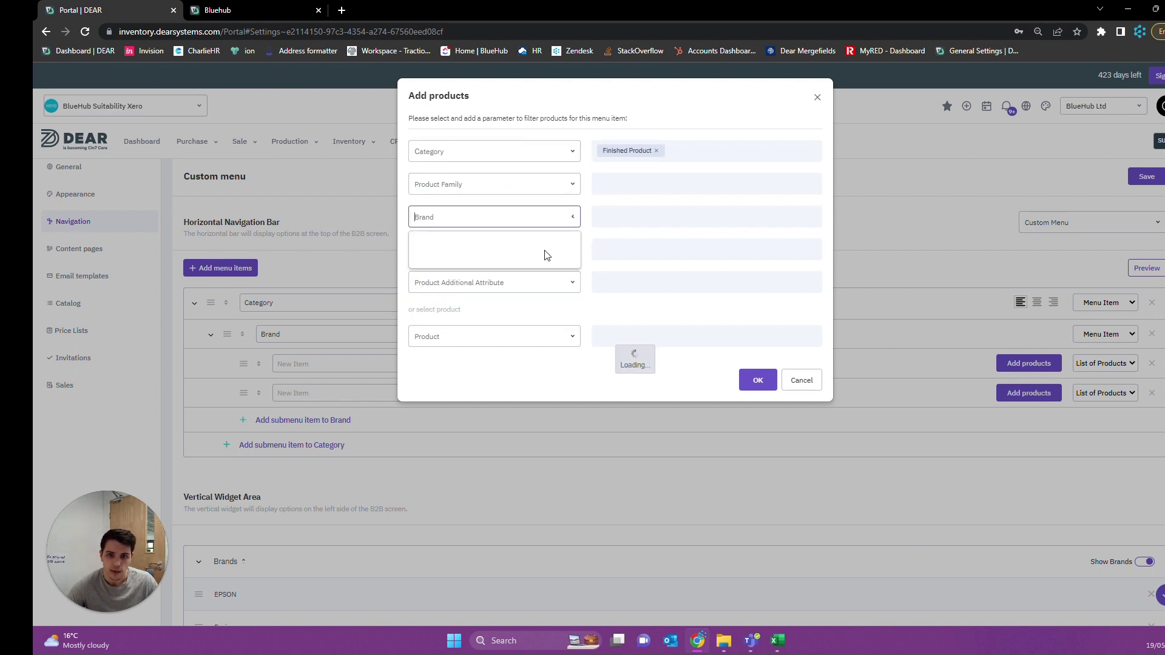
left_click(509, 260)
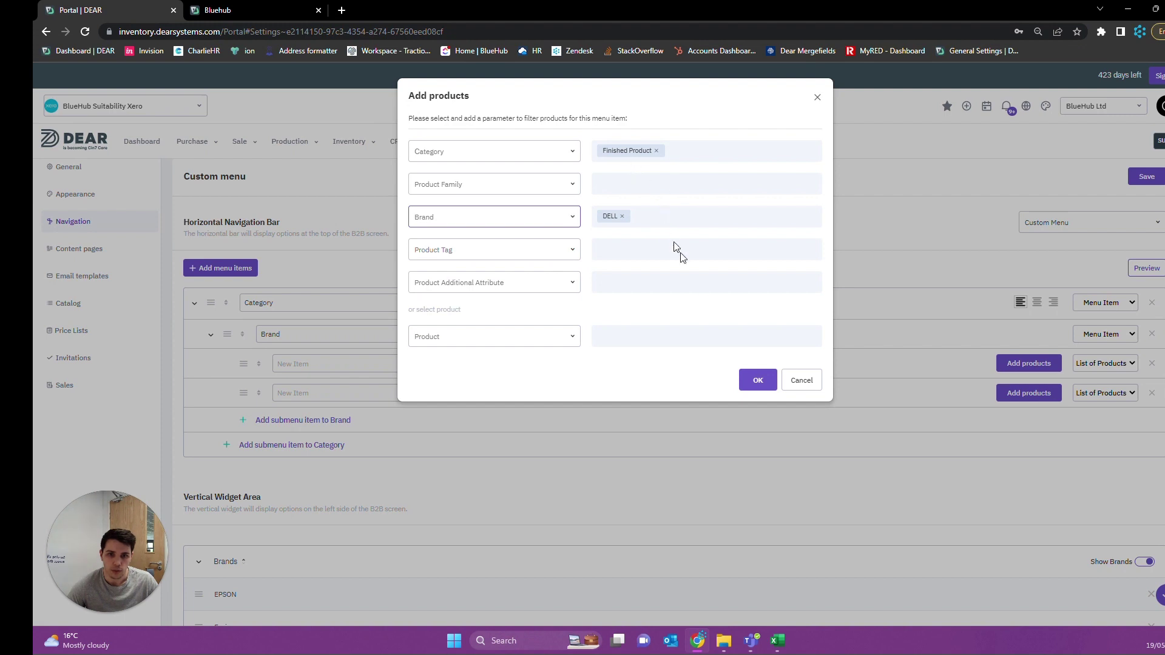
left_click(757, 381)
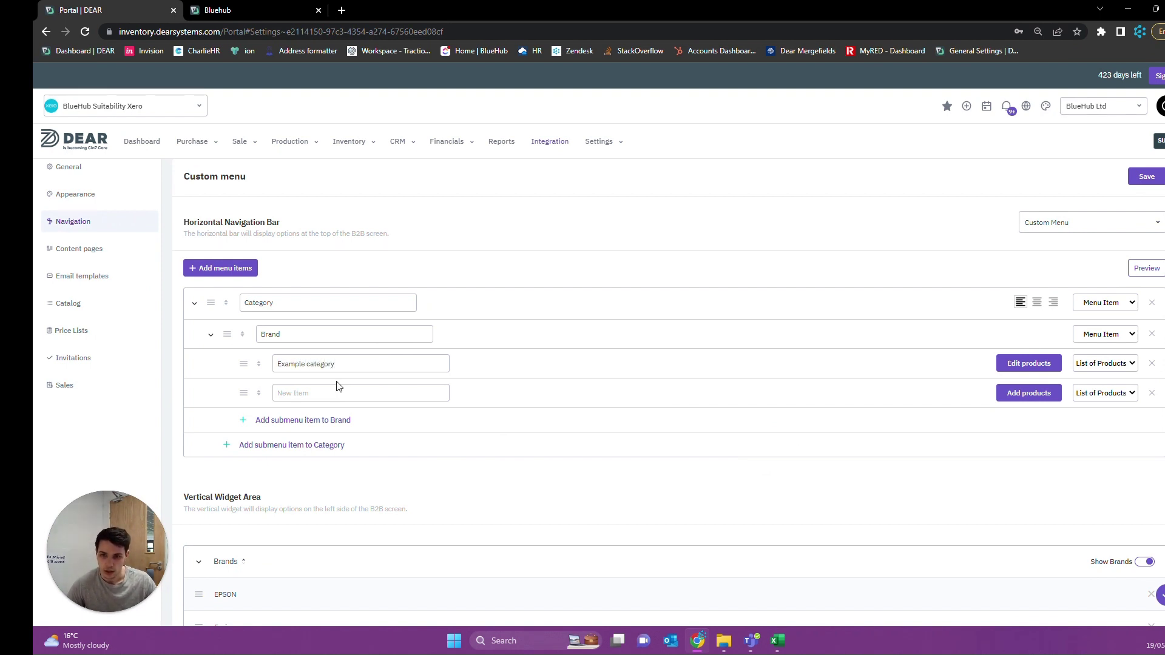
Name the second item under Brand "Exxample brand" and filter its products by category Coffee pods, product family Test family and tag 2.0m.
left_click(1028, 392)
left_click(437, 151)
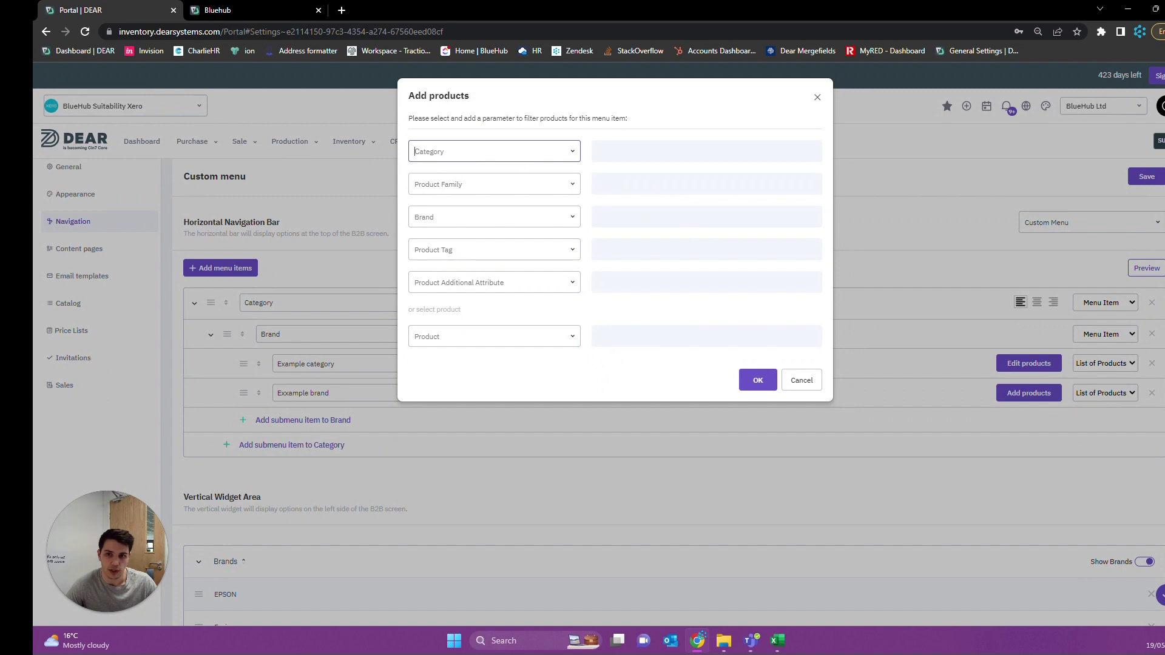
left_click(573, 152)
left_click(510, 202)
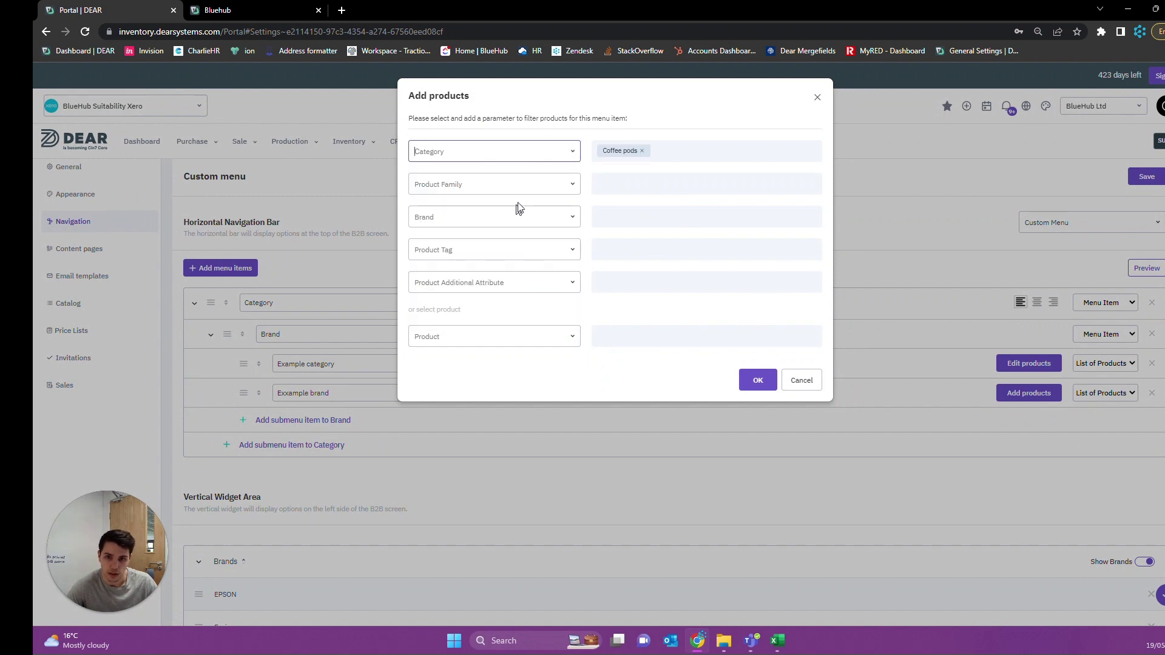
left_click(572, 185)
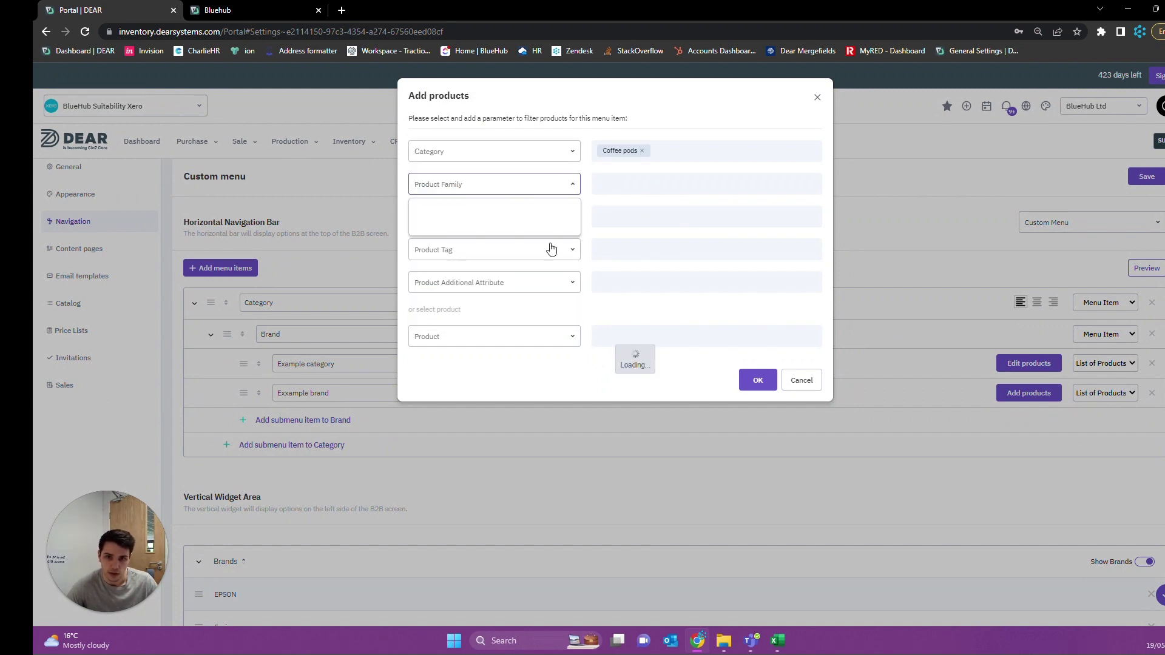
left_click(549, 250)
left_click(573, 255)
left_click(523, 292)
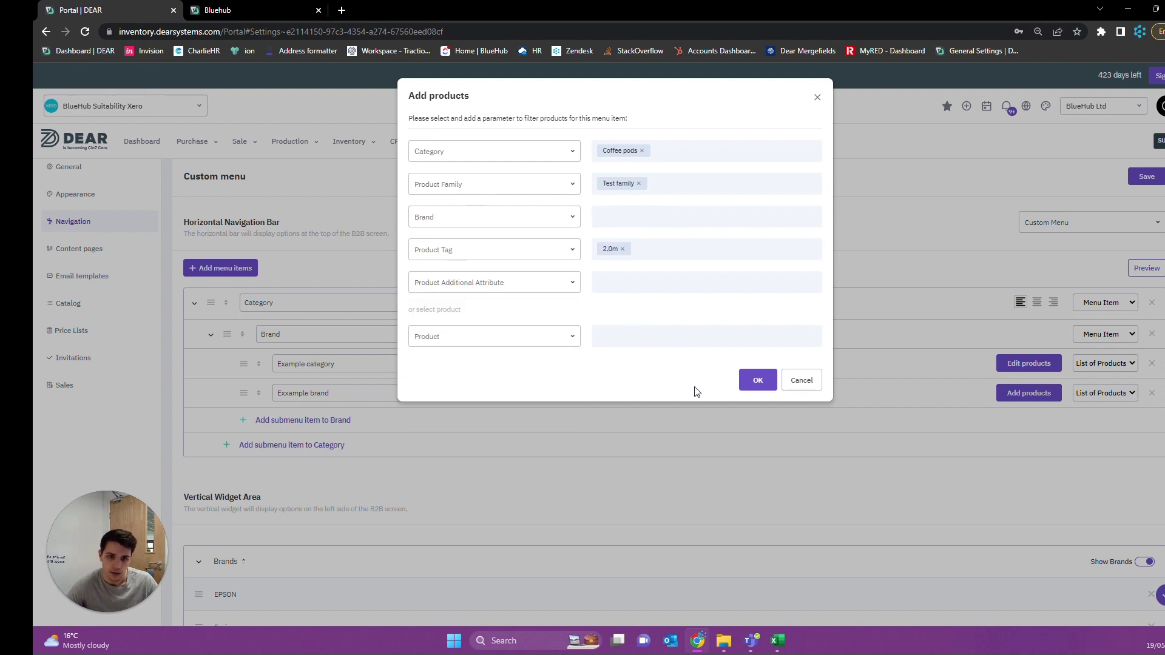
left_click(746, 383)
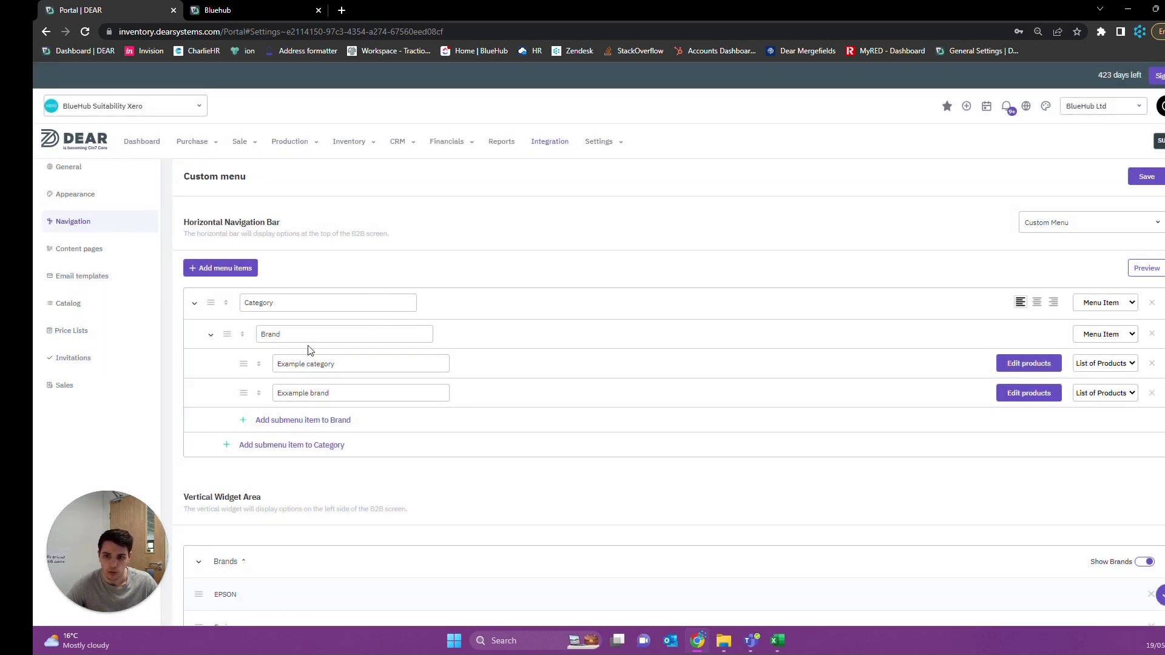
Replace the product filters of "Exxample brand" with the single product "*ENTER COLOUR NAME* Traditional Oil Eggshell 1 Litres2", accepting removal of the other conditions.
left_click(1029, 392)
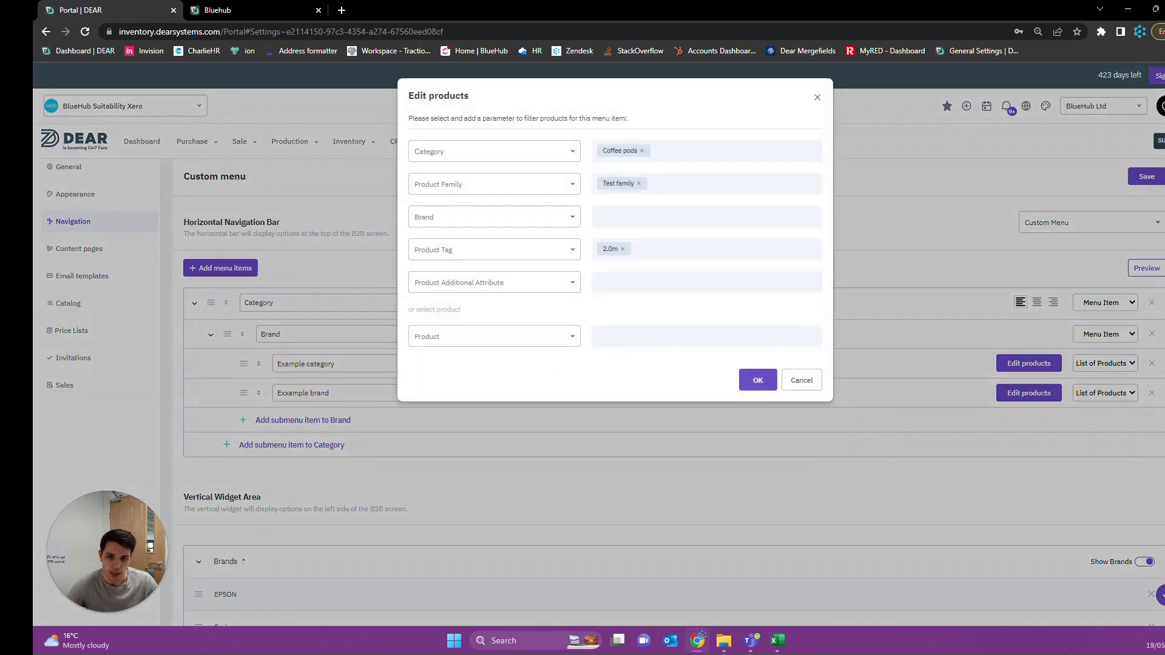
left_click(574, 341)
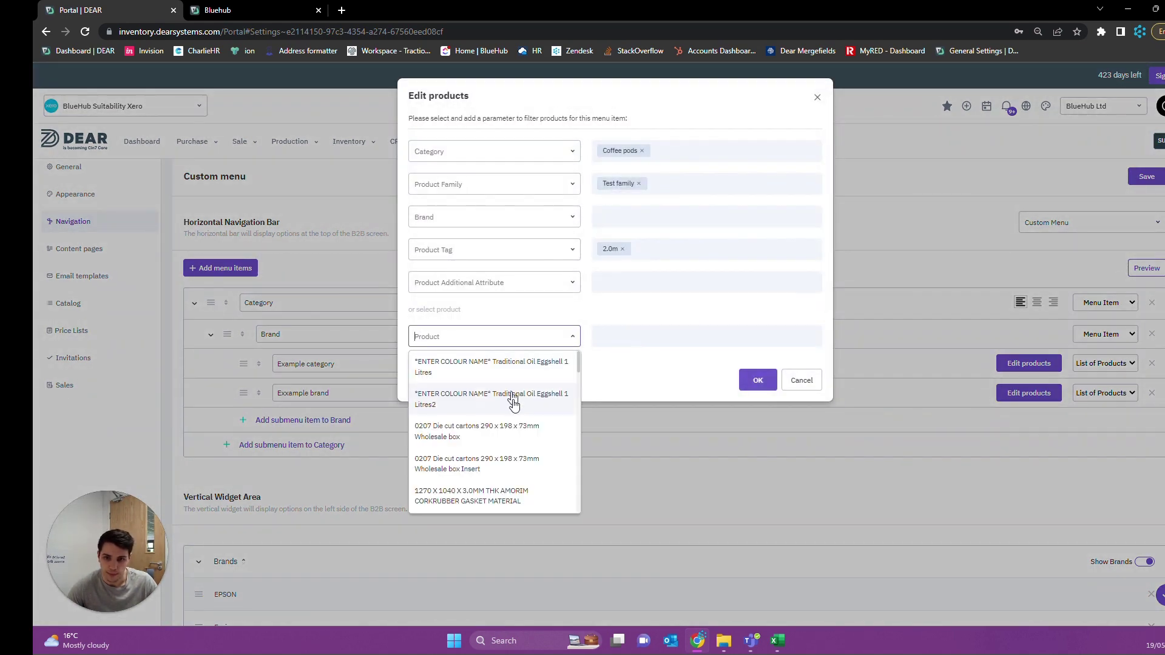
left_click(547, 395)
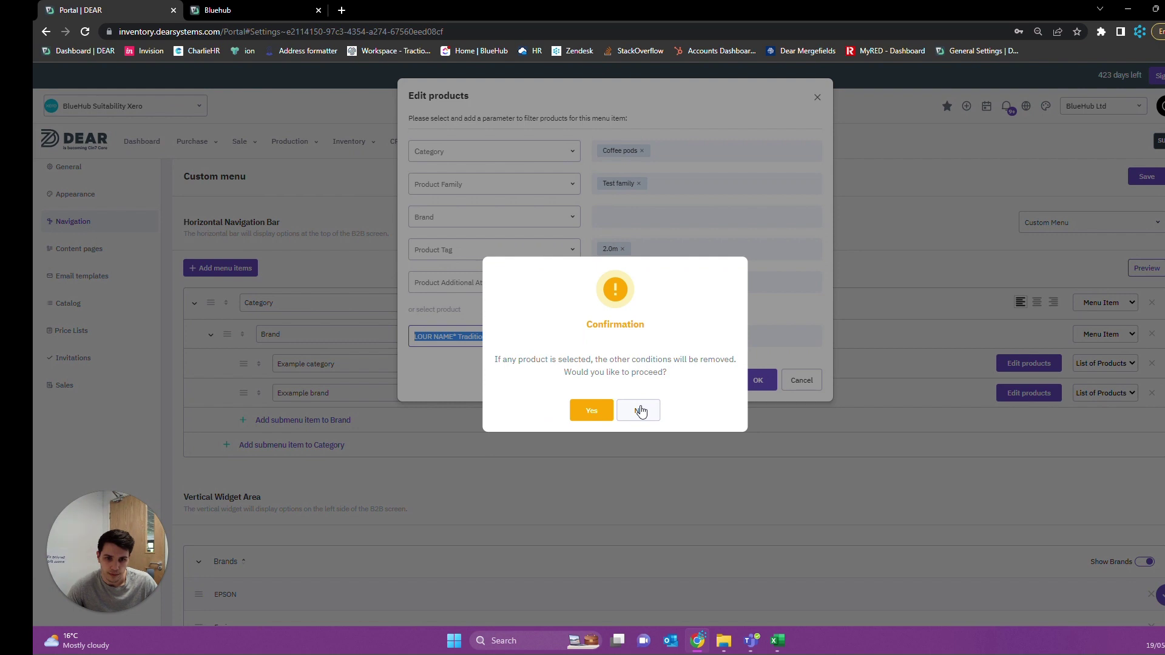
left_click(604, 411)
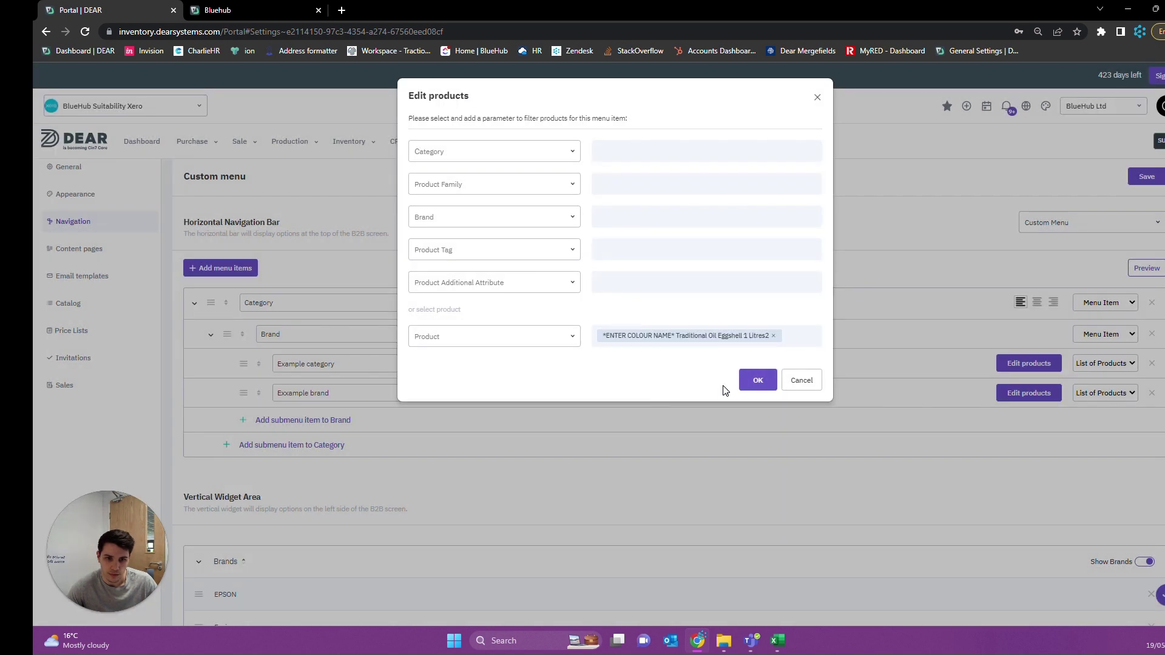
left_click(755, 380)
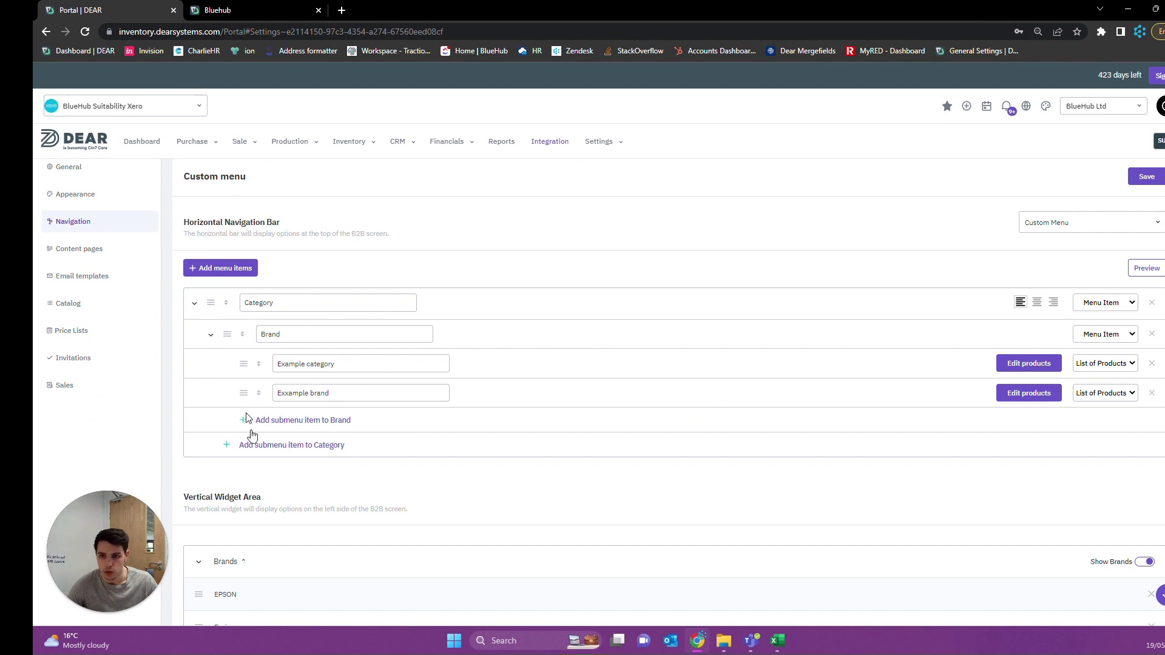
Add a top-level menu item named "Second tab" to the Horizontal Navigation Bar and save the navigation settings.
left_click(291, 446)
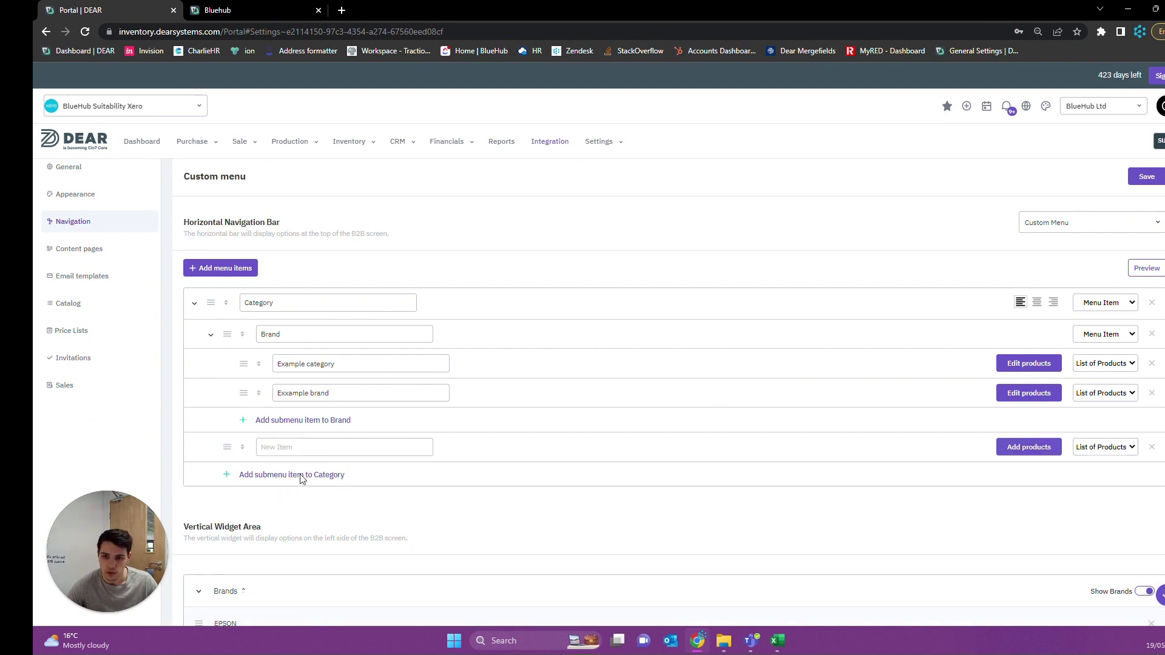
left_click(1152, 448)
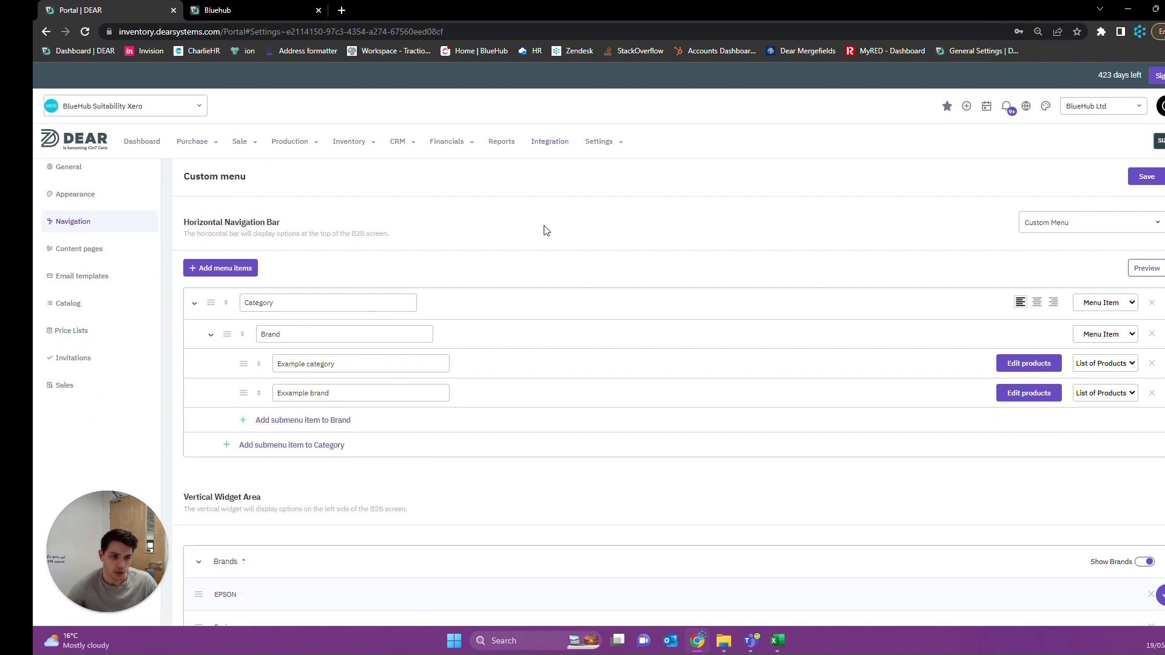
left_click(231, 271)
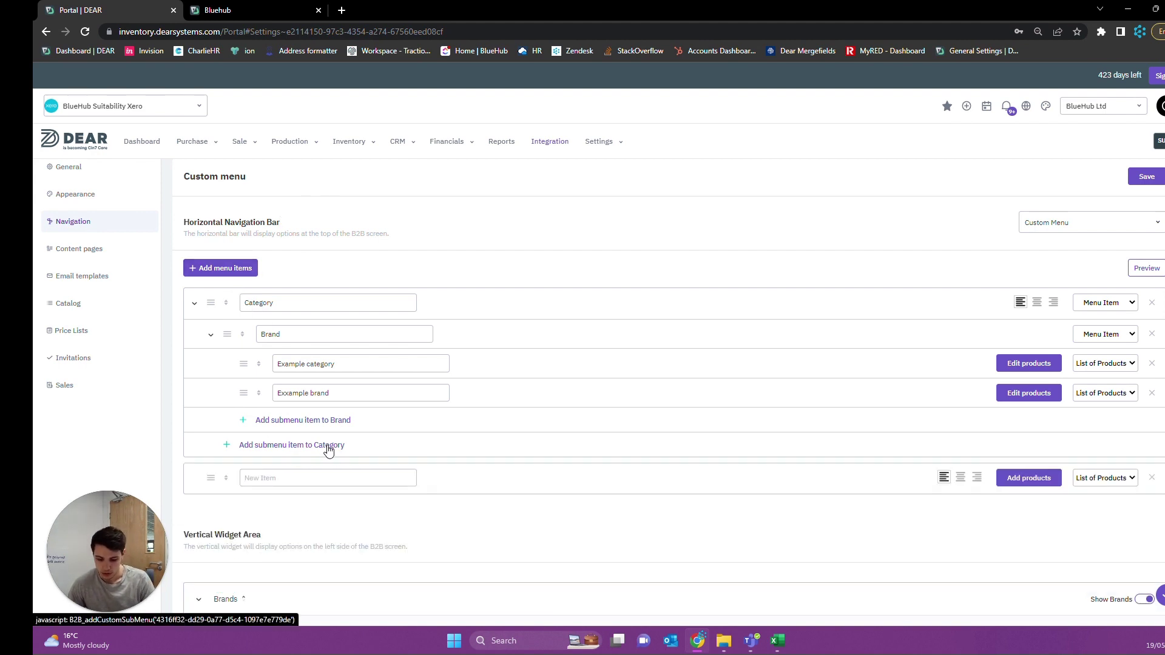
type("Second tab")
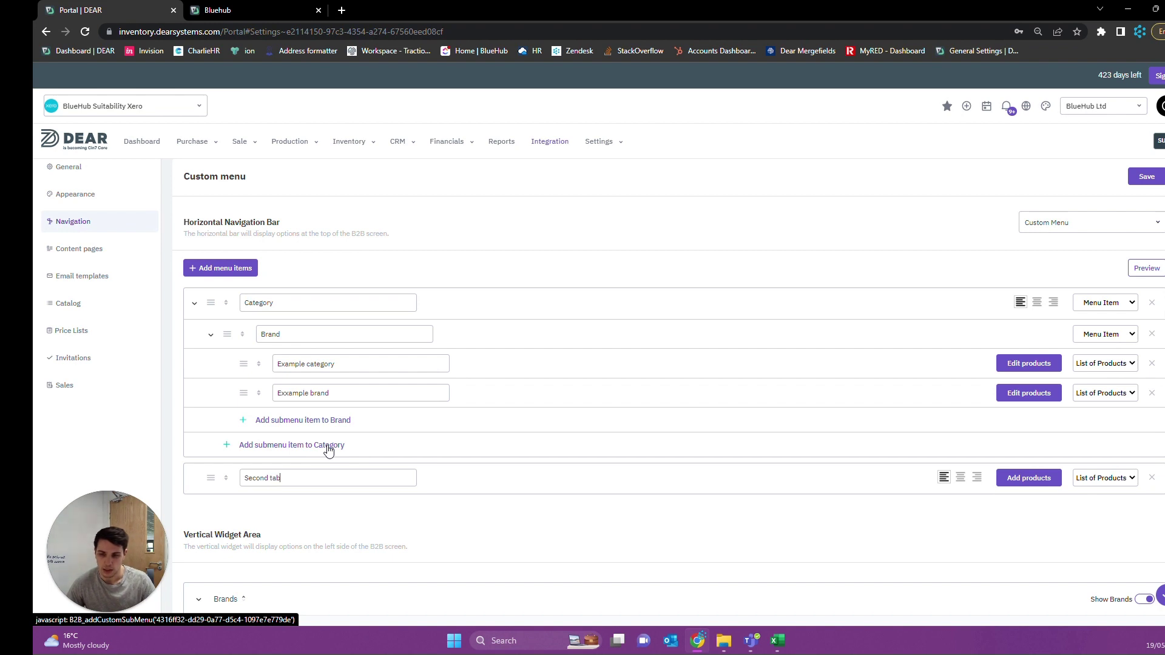
left_click(1161, 594)
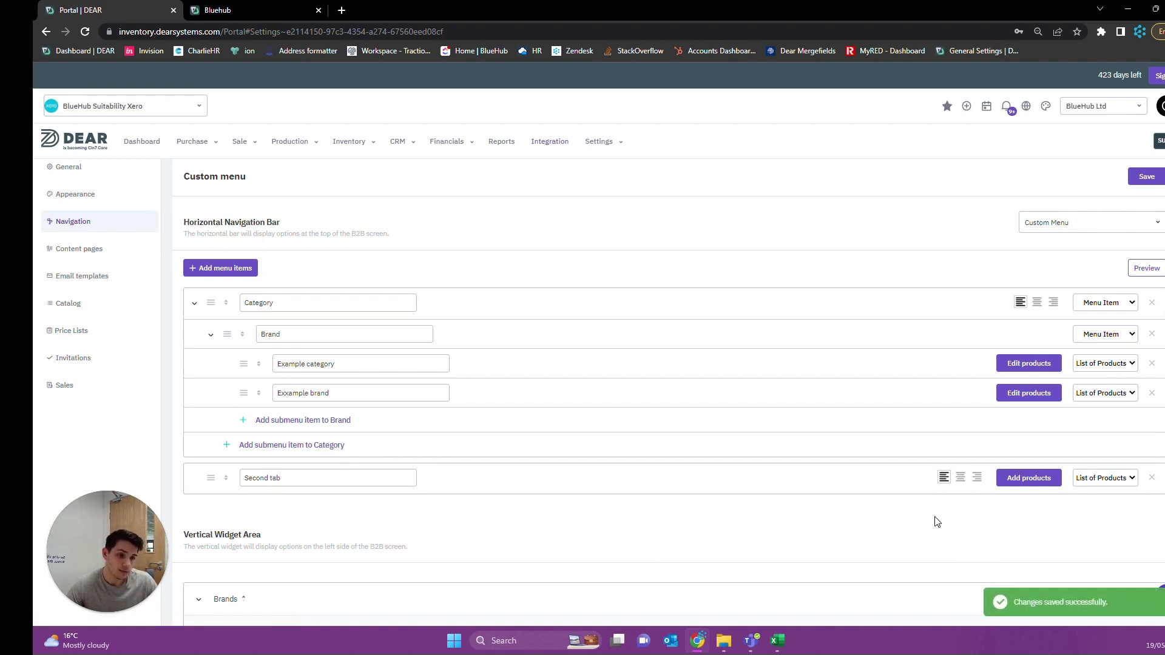
Switch to the Bluehub storefront, reload it and open the "Example category" page under Category and Brand.
left_click(229, 7)
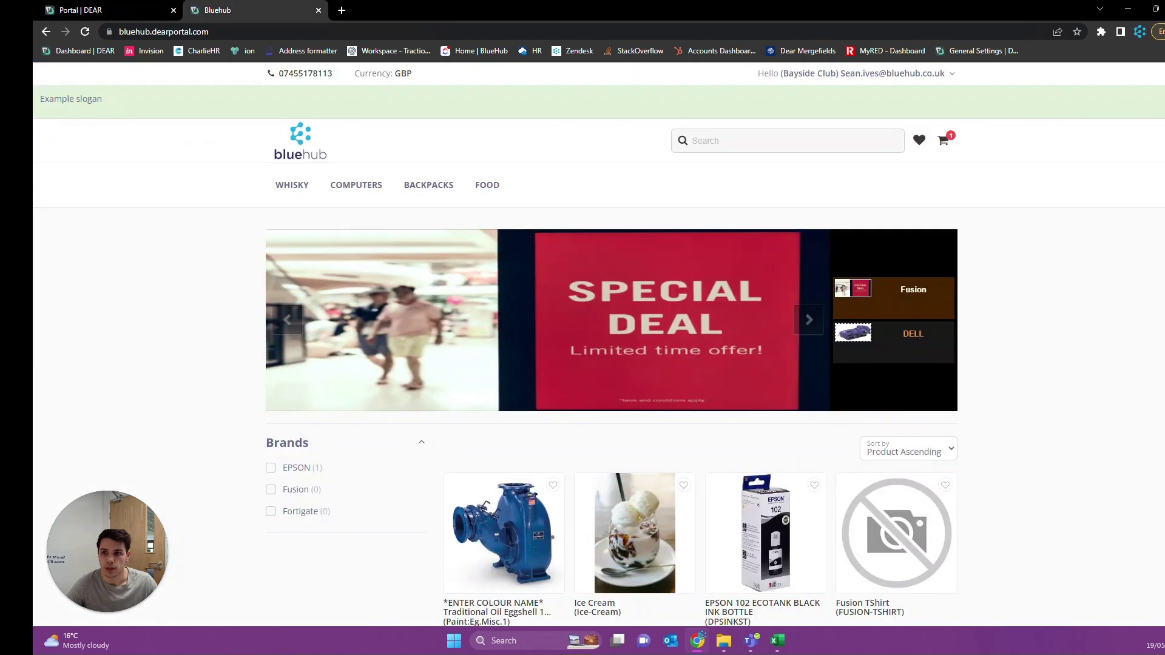
left_click(87, 32)
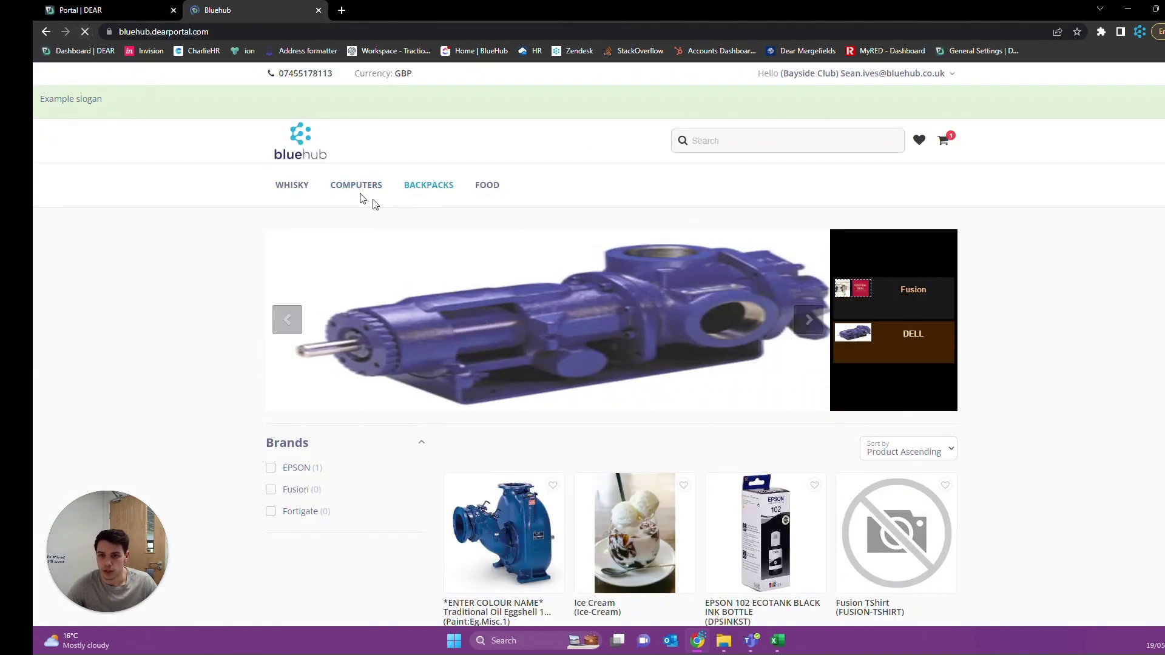
left_click(298, 185)
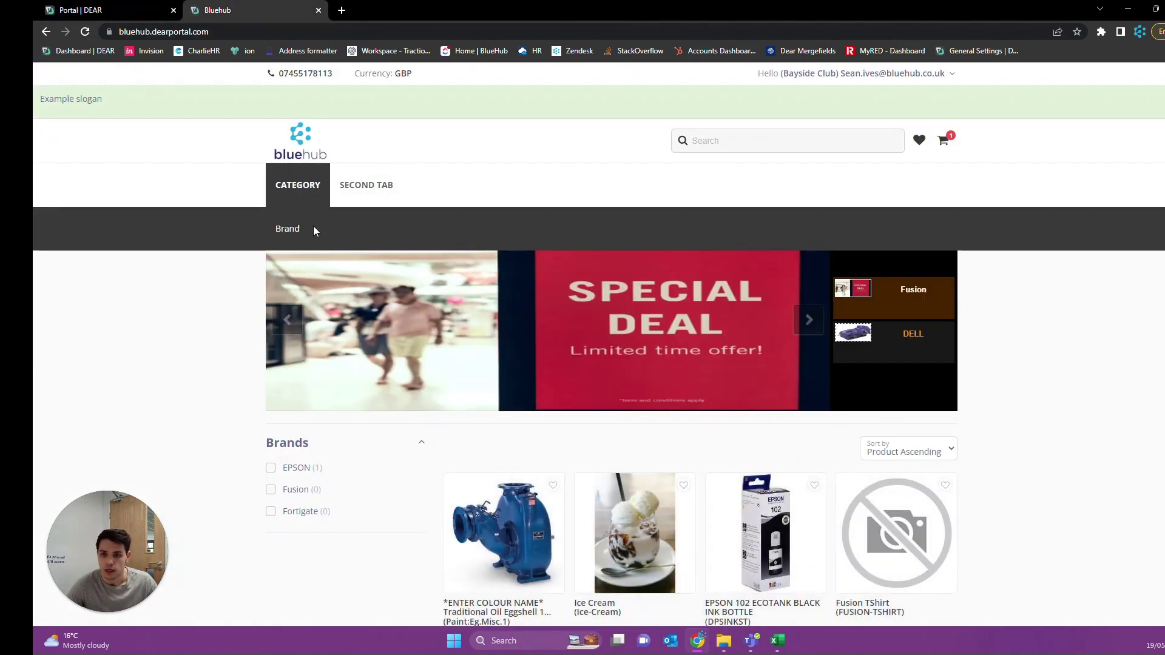
left_click(302, 232)
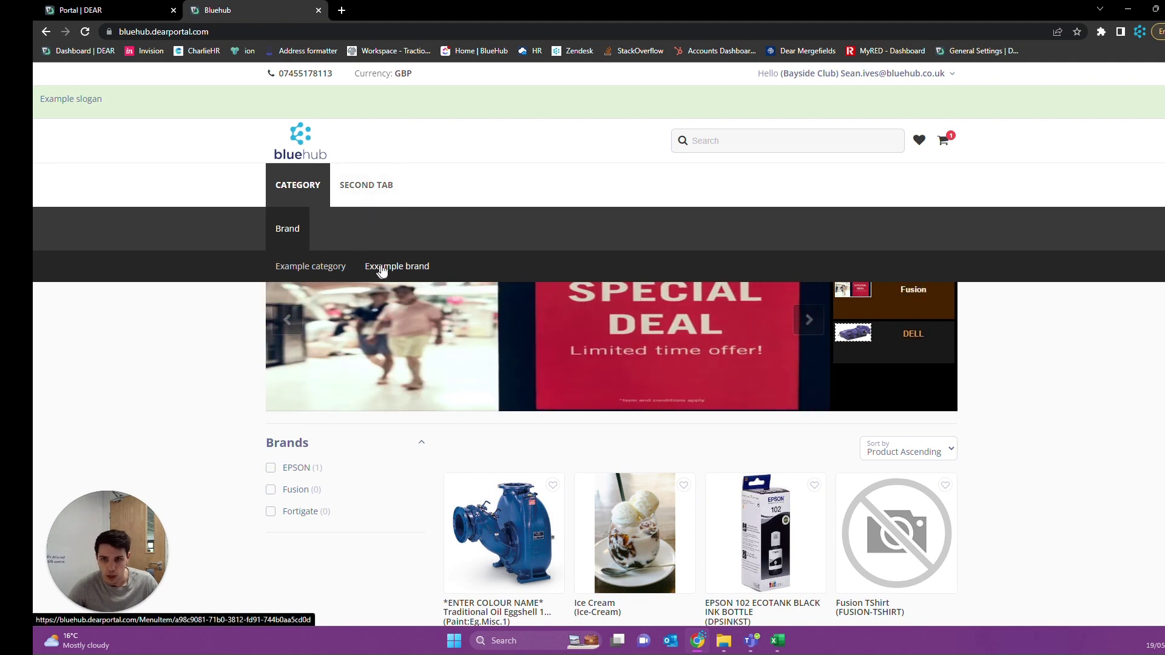
left_click(340, 268)
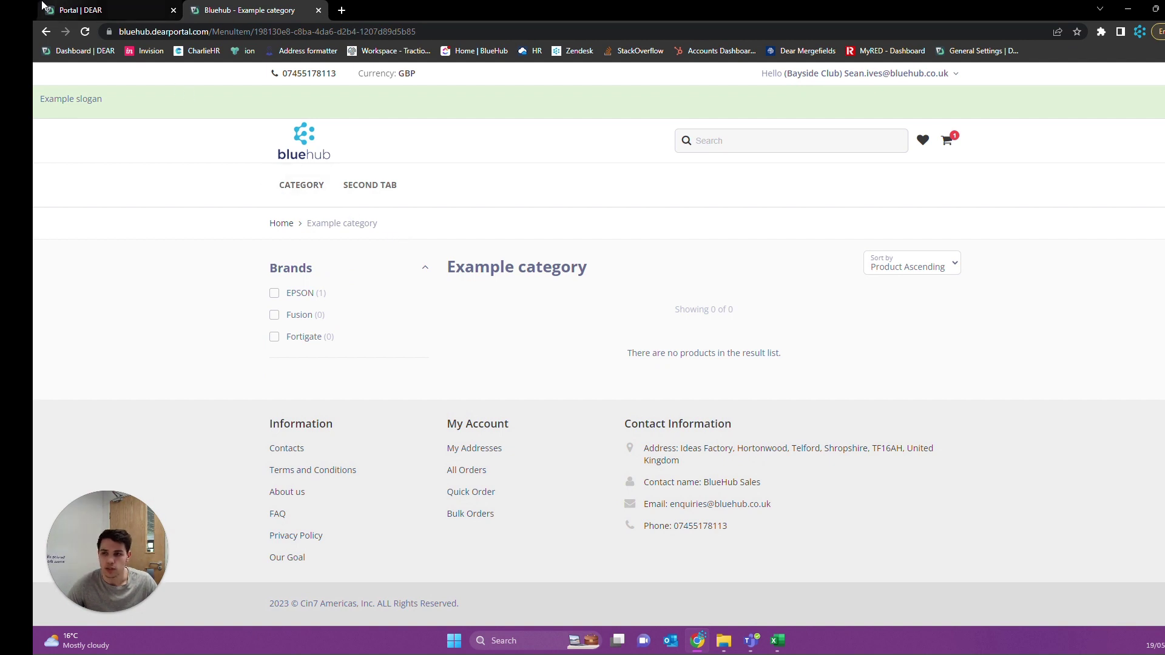
Open the "Exxample brand" page under Category and Brand from the storefront home page, and return to the home page.
left_click(45, 31)
mouse_move(299, 188)
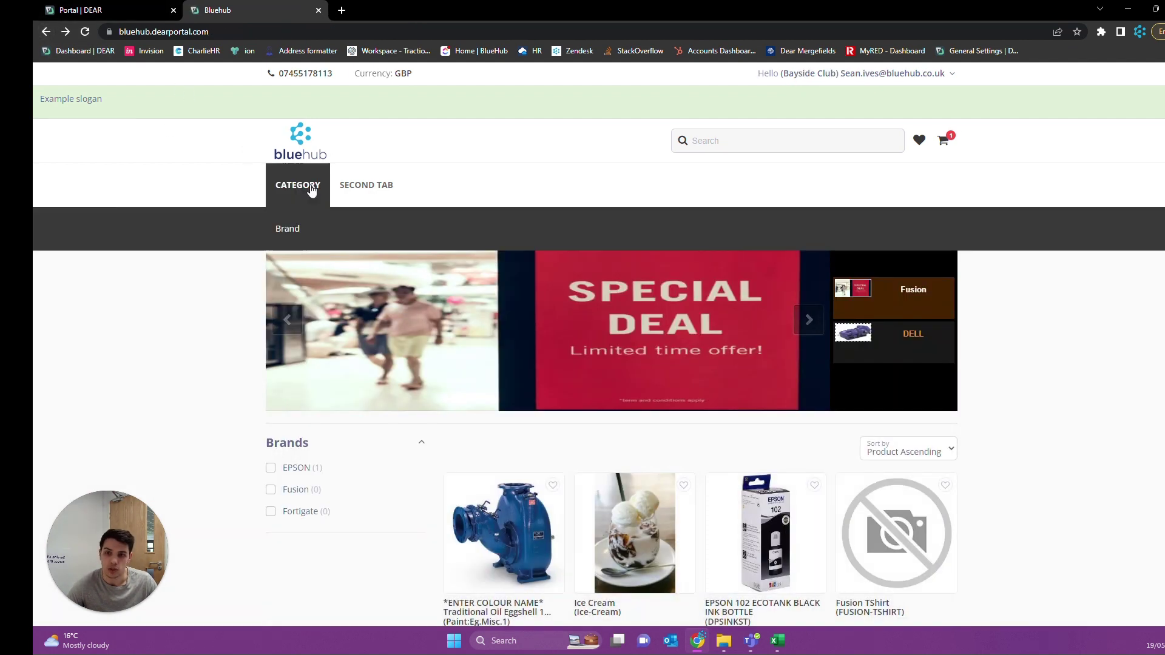
mouse_move(304, 230)
left_click(368, 268)
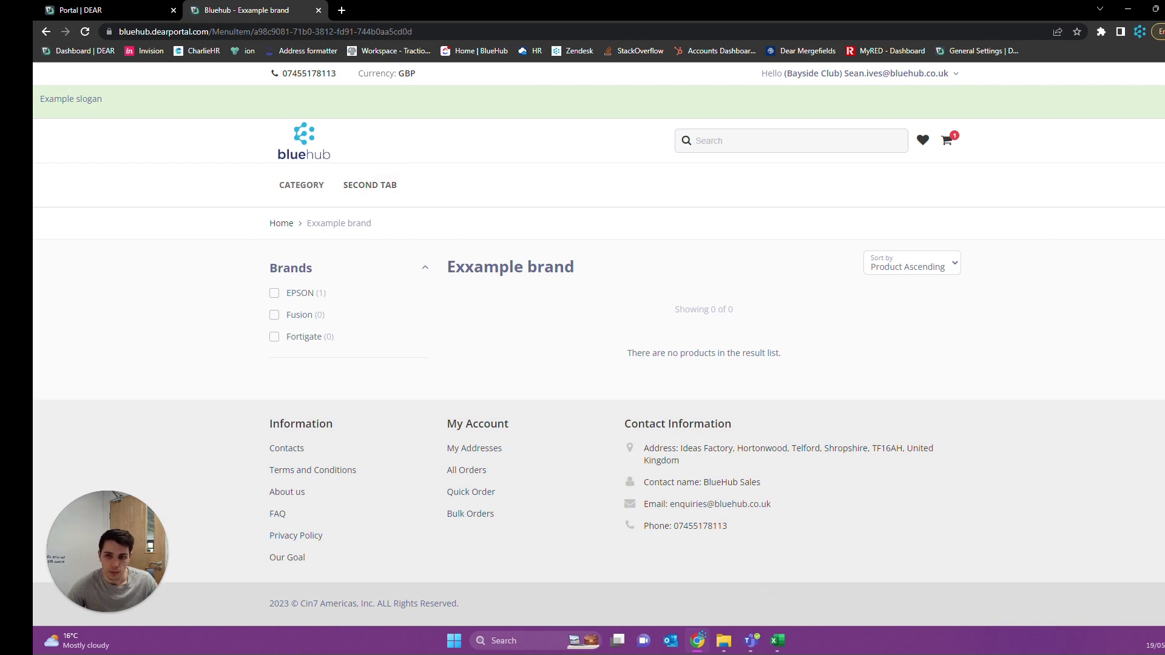
left_click(285, 223)
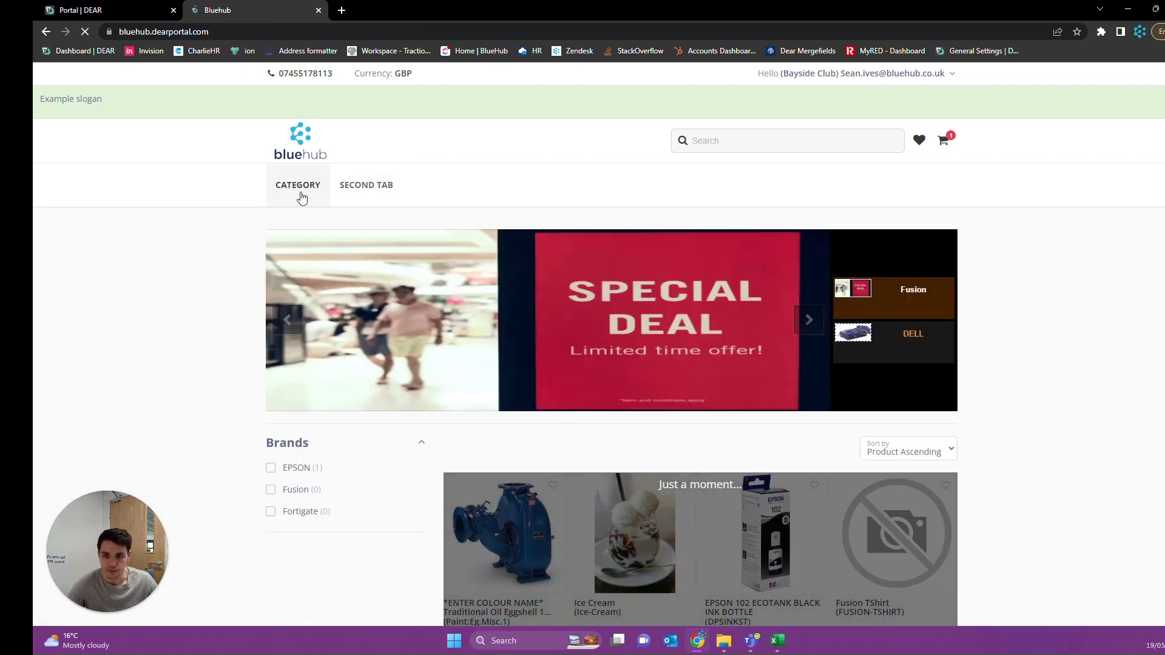
Return to the DEAR portal settings and examine the Vertical Widget Area and Page Elements sections.
left_click(112, 9)
scroll(383, 334, "down", 4)
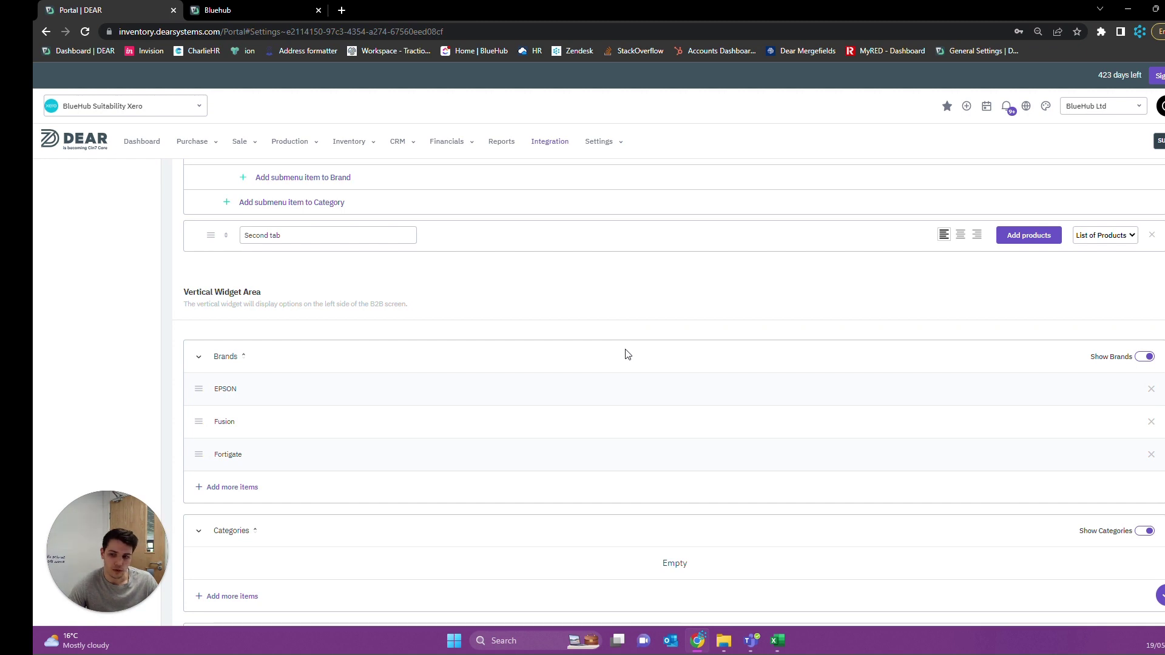
scroll(658, 390, "down", 2)
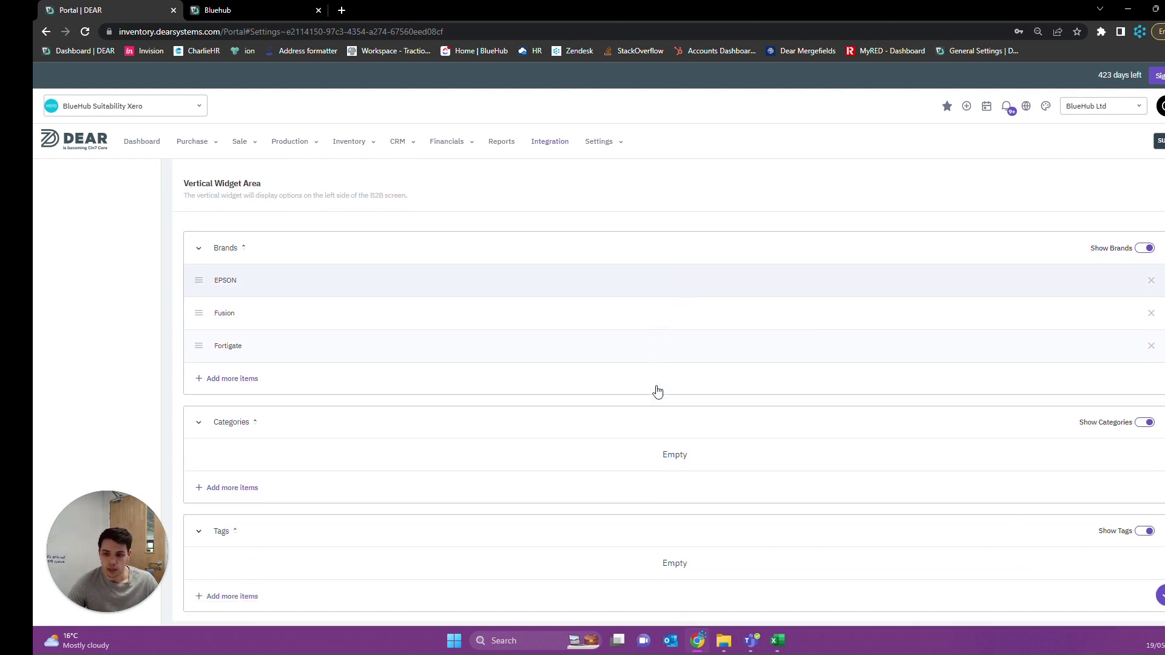
scroll(654, 382, "down", 1)
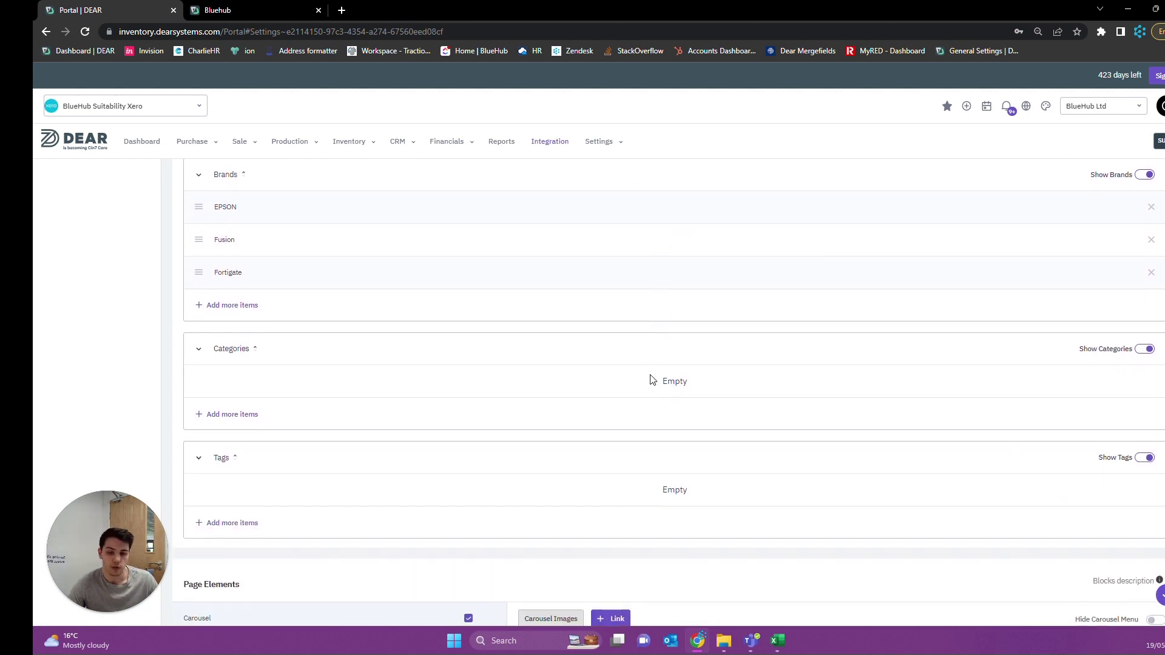
scroll(651, 381, "down", 4)
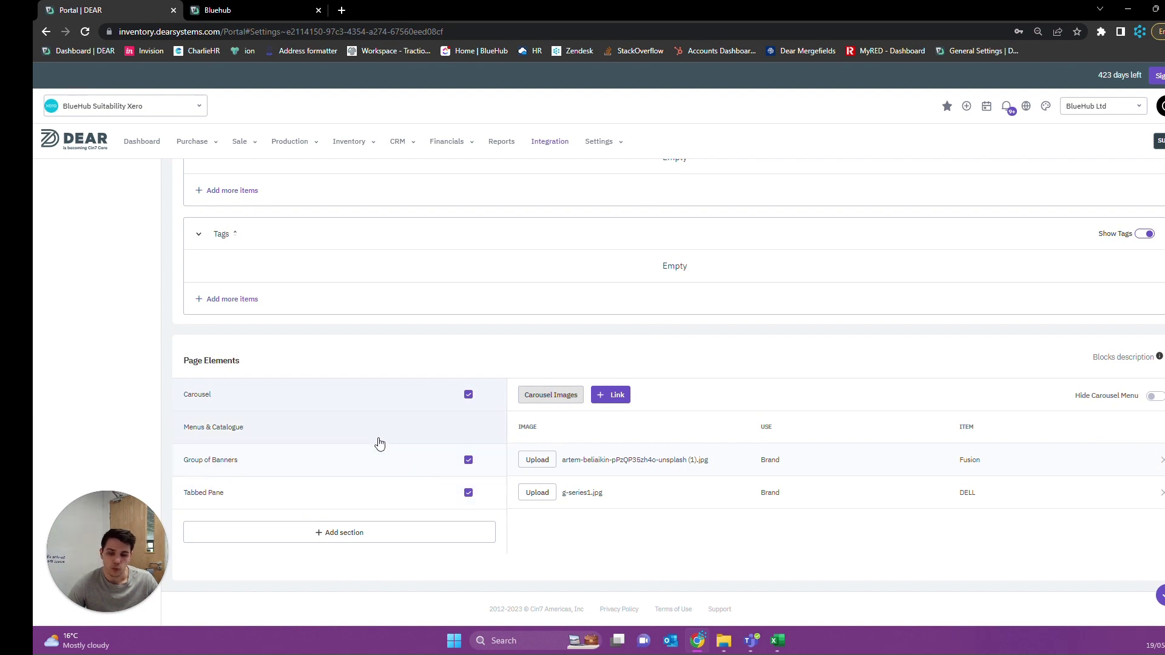
Toggle the Carousel page element off and back on, and view the carousel on the Bluehub storefront home page.
left_click(469, 396)
left_click(469, 396)
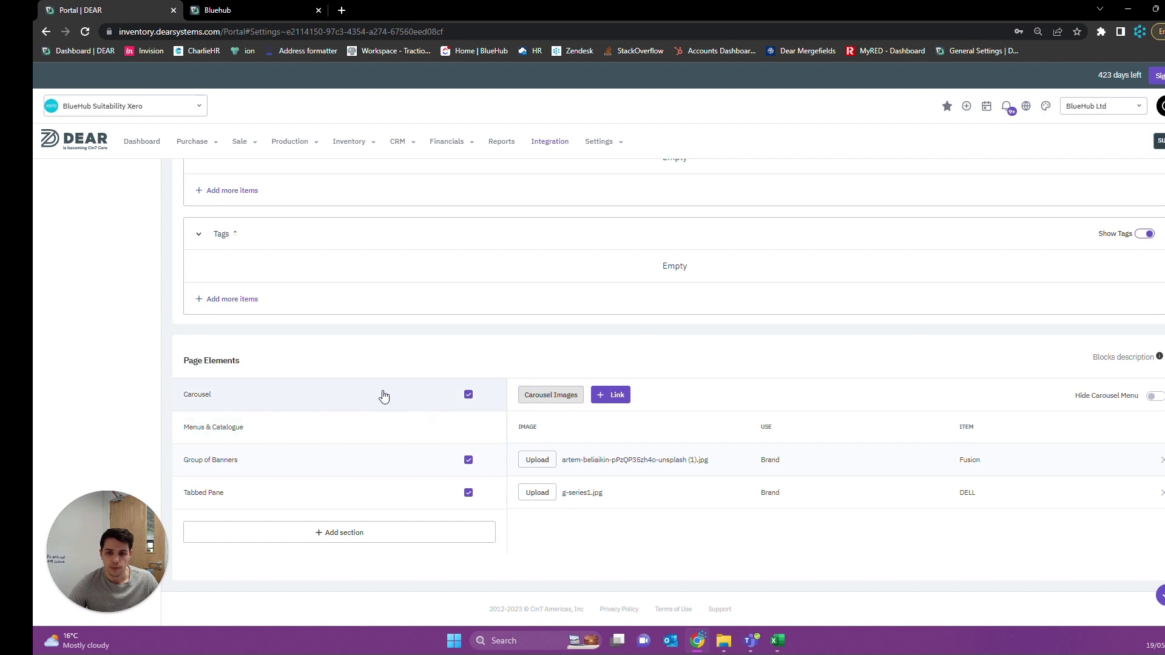
left_click(239, 10)
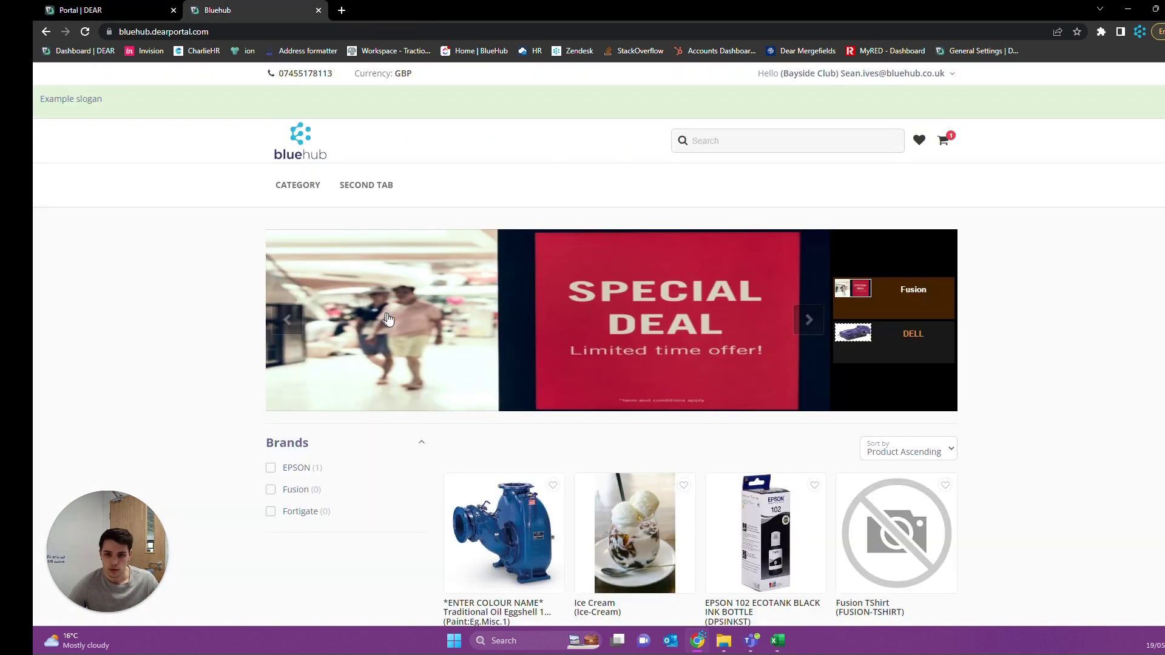
Advance the storefront home page carousel between the Fusion and DELL slides.
left_click(813, 320)
left_click(813, 320)
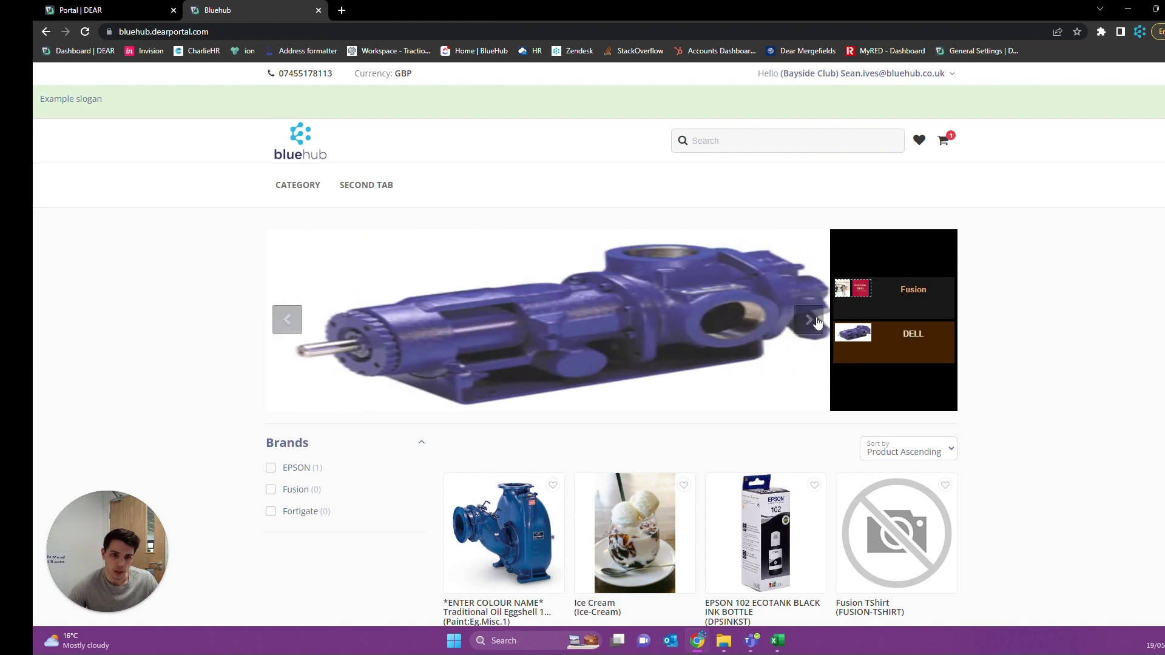
left_click(813, 320)
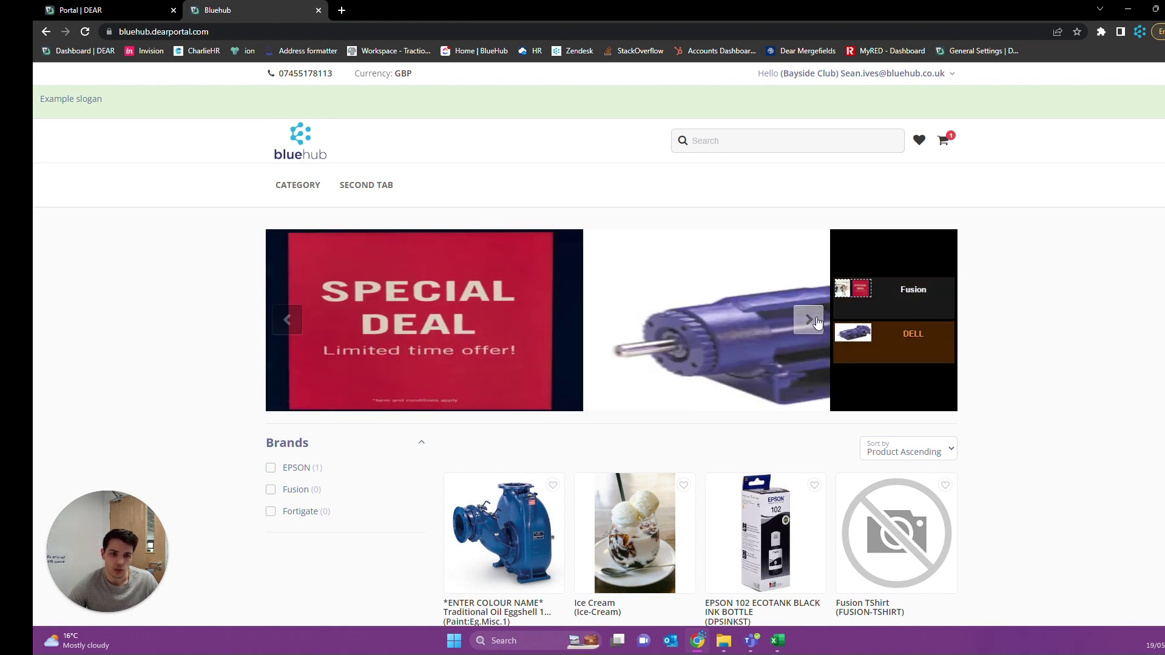
Check the carousel images in the DEAR portal settings, open the DELL slide's page from the storefront carousel, and close it.
left_click(121, 7)
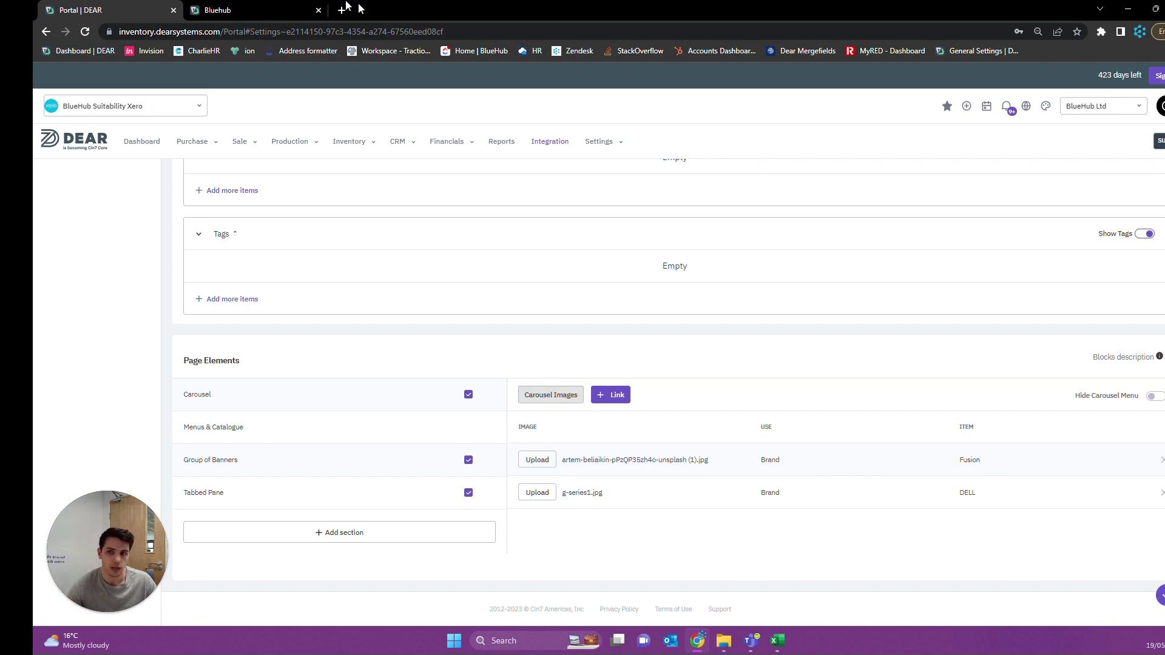
left_click(243, 10)
left_click(549, 335)
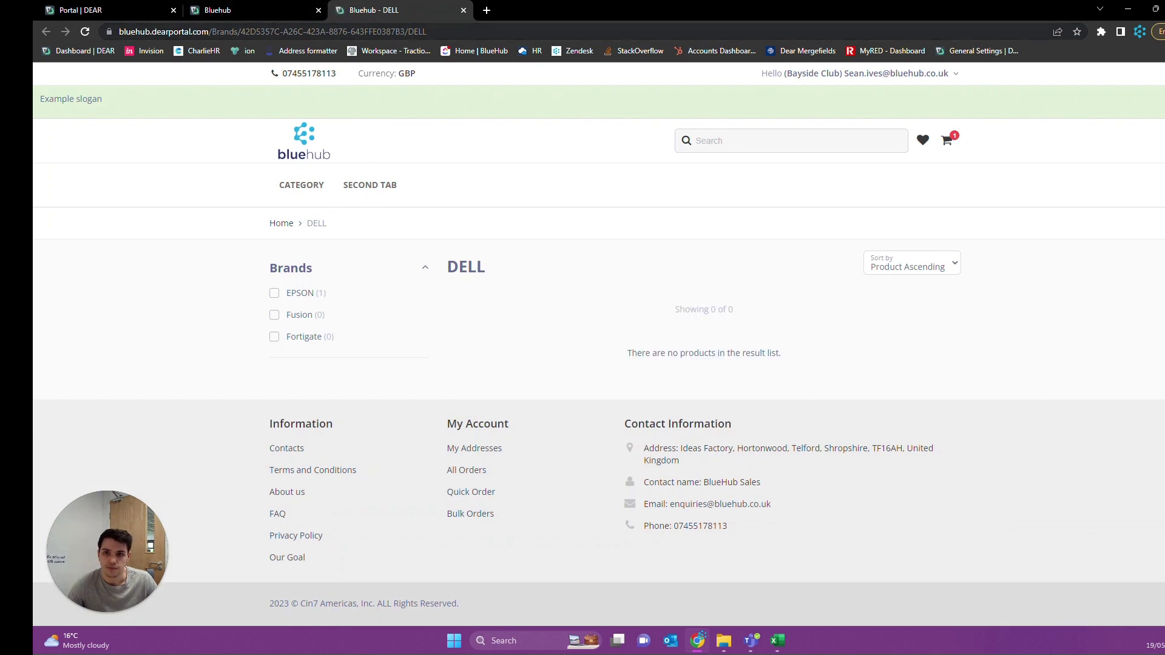
left_click(464, 11)
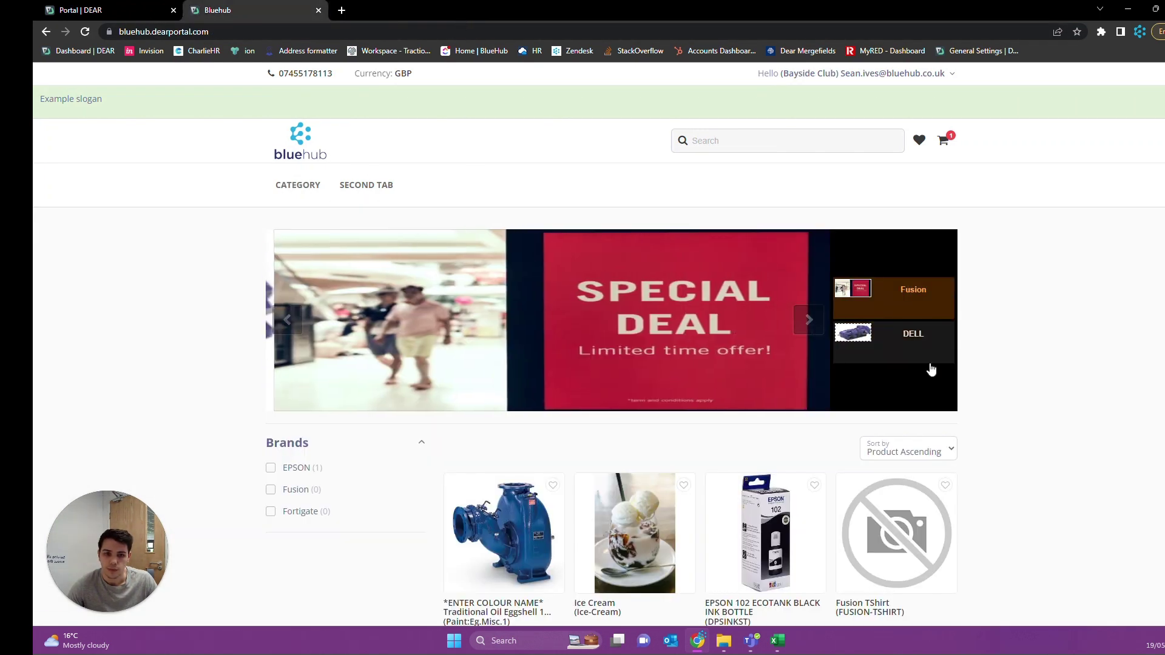
scroll(951, 326, "down", 3)
scroll(916, 255, "down", 2)
Return to the DEAR portal settings and examine the link type options and Item field of the Fusion carousel image, keeping them as they are.
key("ctrl+Page_Up")
left_click(812, 459)
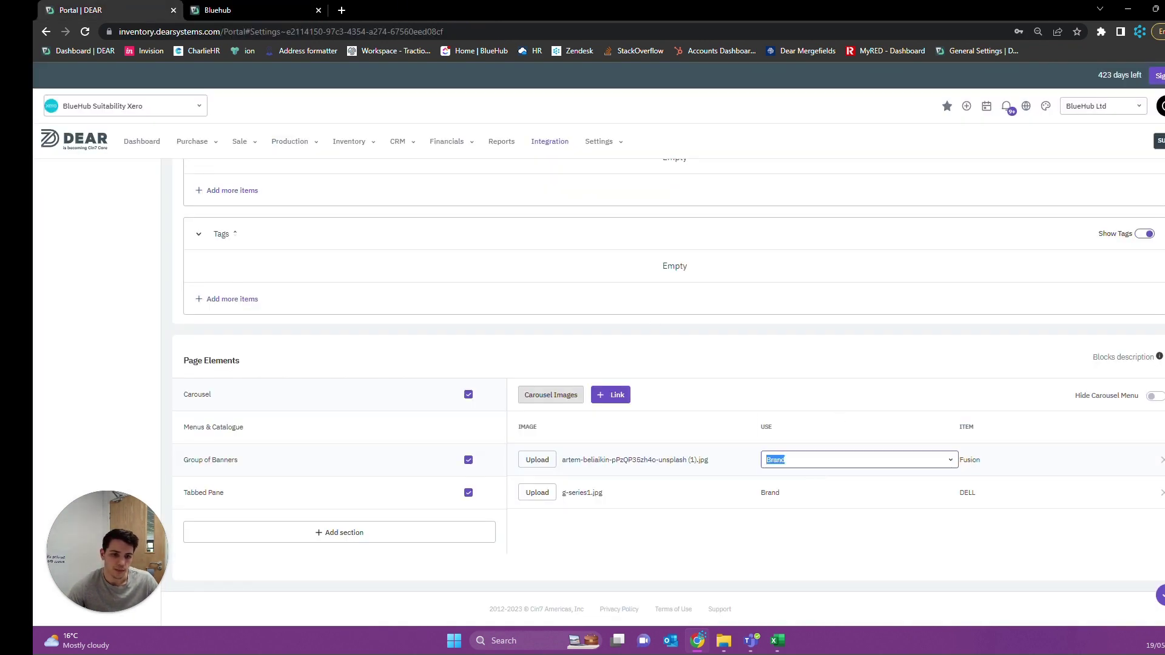
left_click(950, 460)
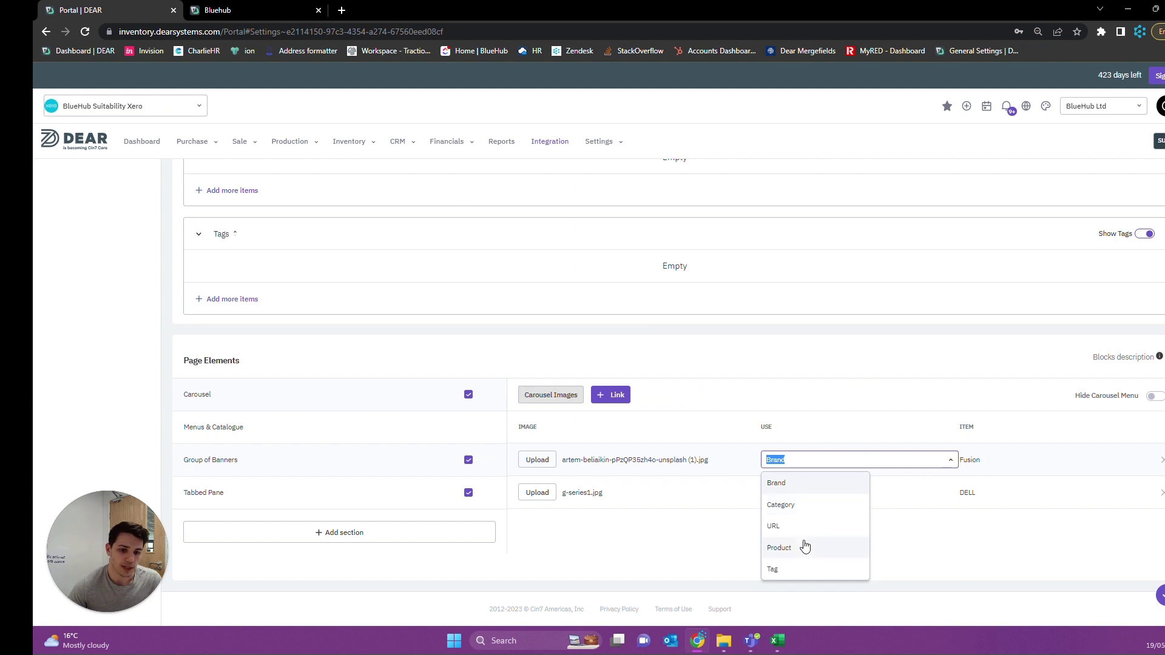
left_click(1009, 462)
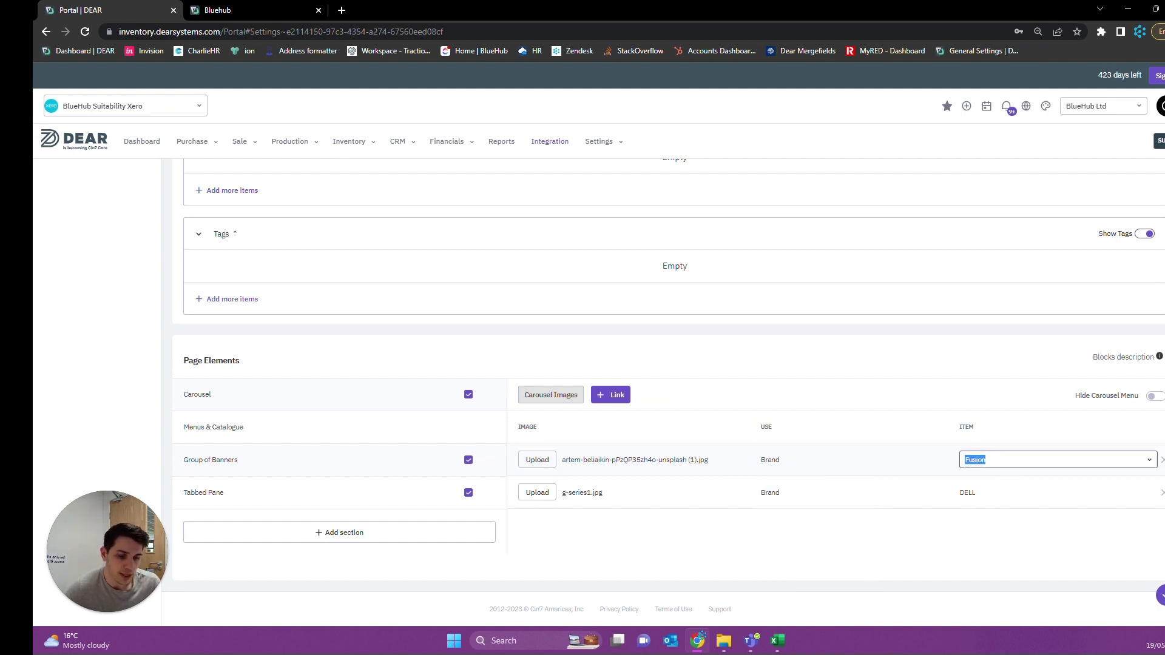
left_click(1054, 553)
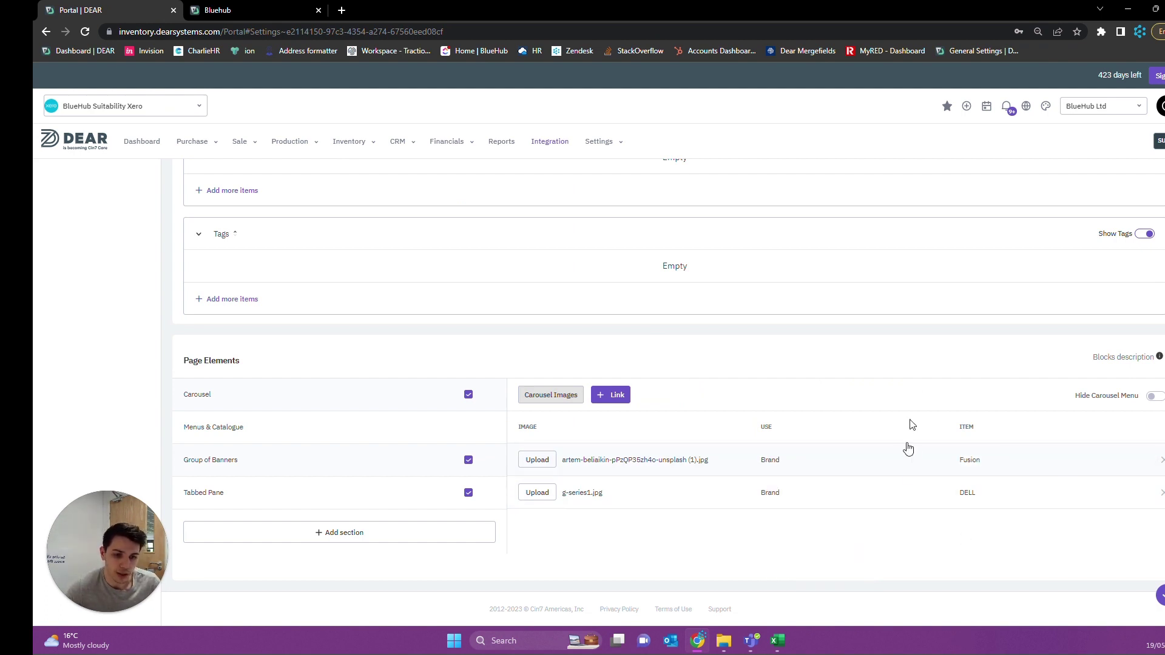
Display the Group of Banners images in the portal settings, open the NineBot banner on the storefront, and go back to the home page.
left_click(273, 459)
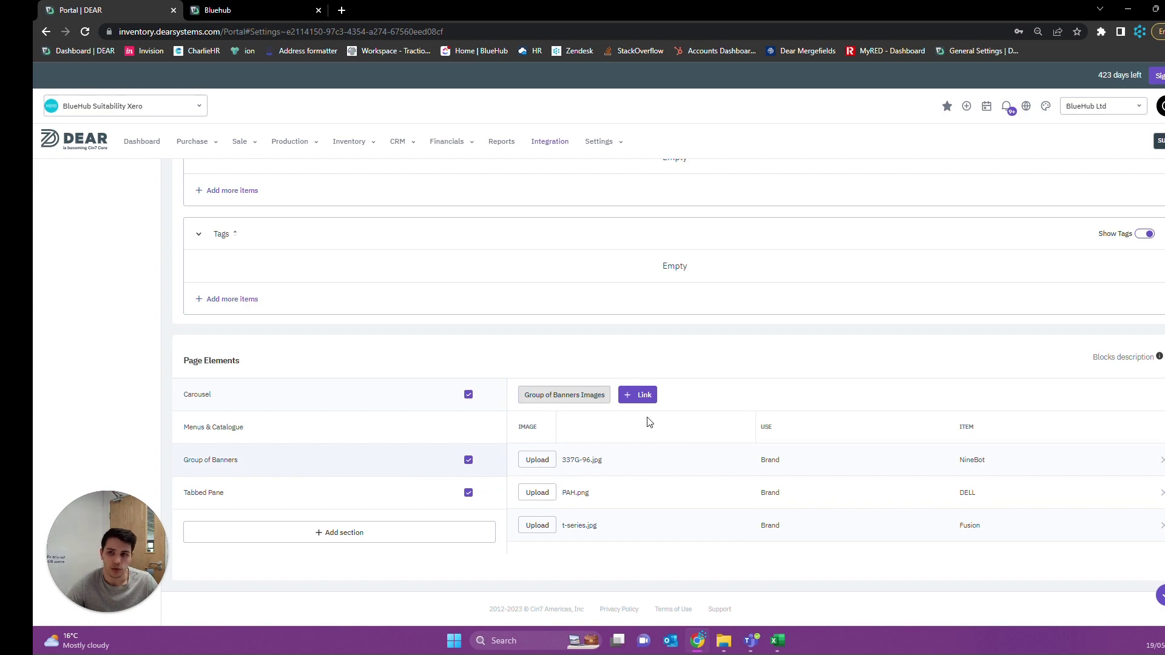
left_click(237, 10)
scroll(340, 307, "down", 2)
scroll(369, 313, "down", 5)
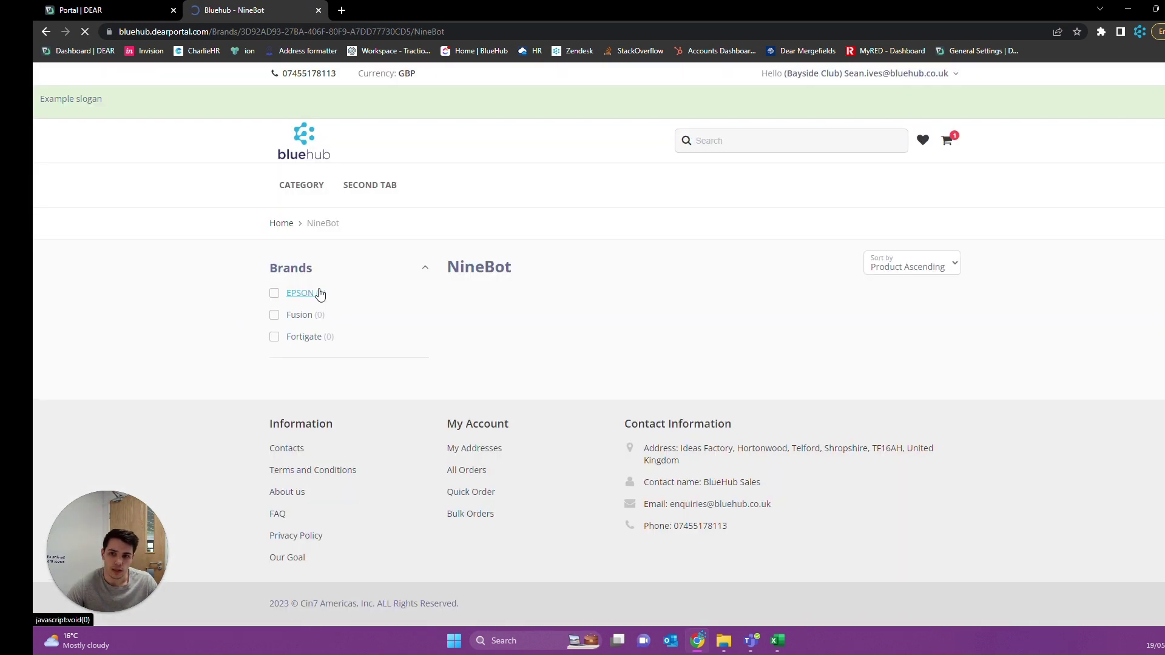
left_click(48, 31)
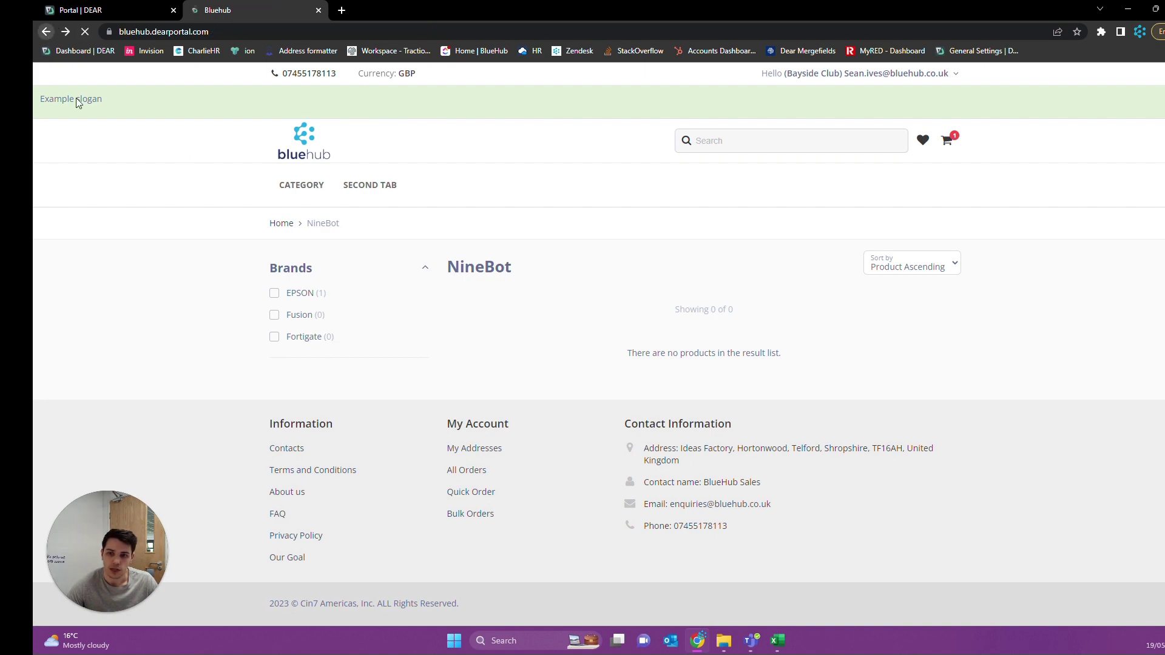
Open the DELL banner from the storefront's group of banners and go back to the home page.
scroll(466, 428, "down", 2)
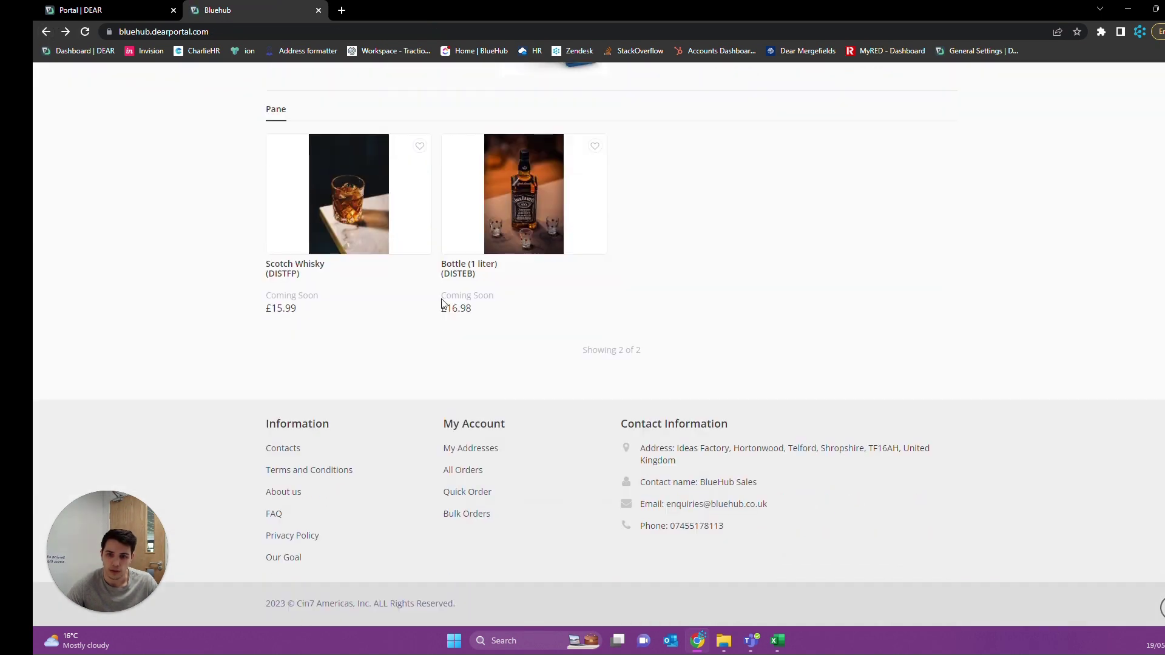
scroll(442, 291, "up", 5)
left_click(446, 290)
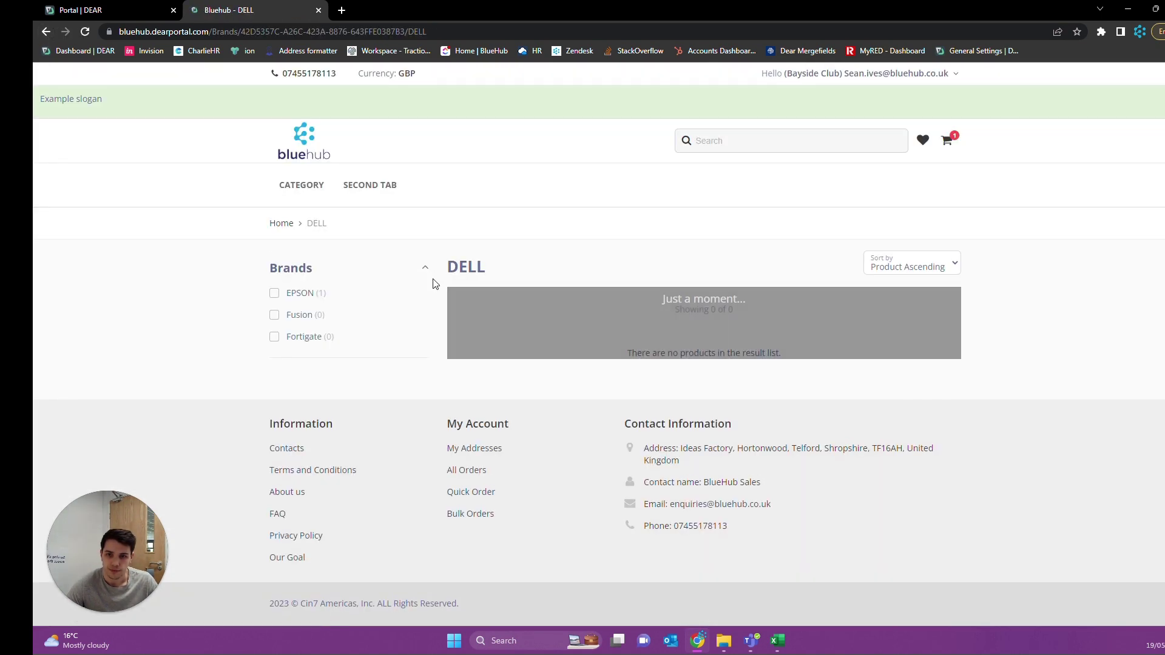
left_click(46, 31)
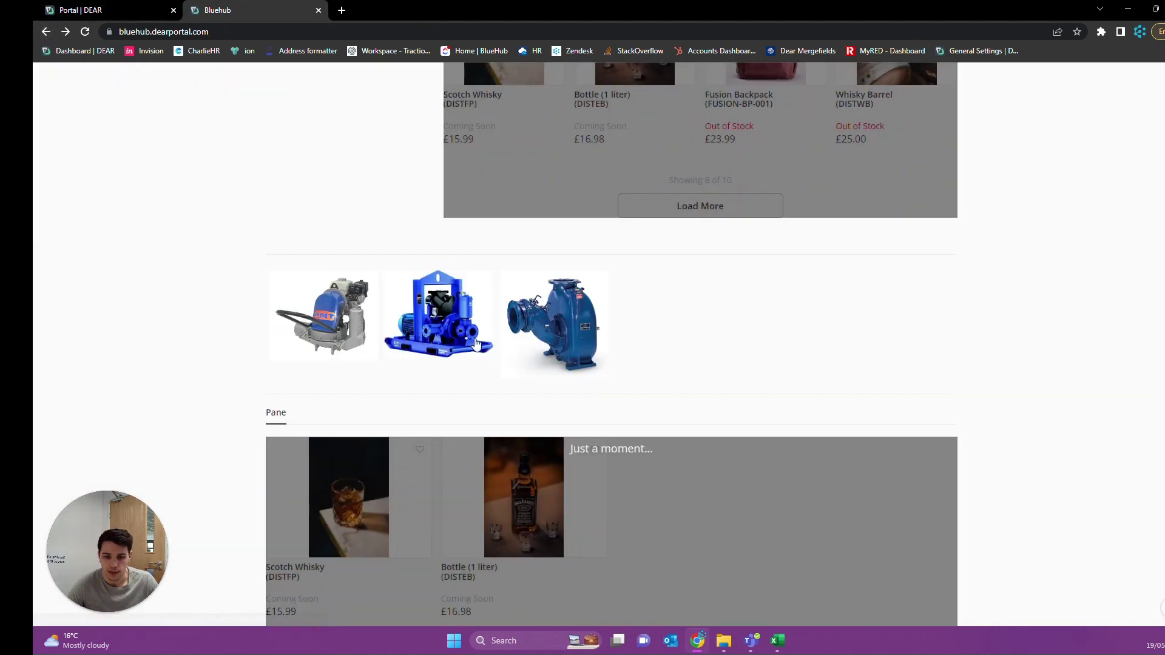
Open the Fusion banner from the group of banners and view the Fusion TShirt product.
left_click(567, 338)
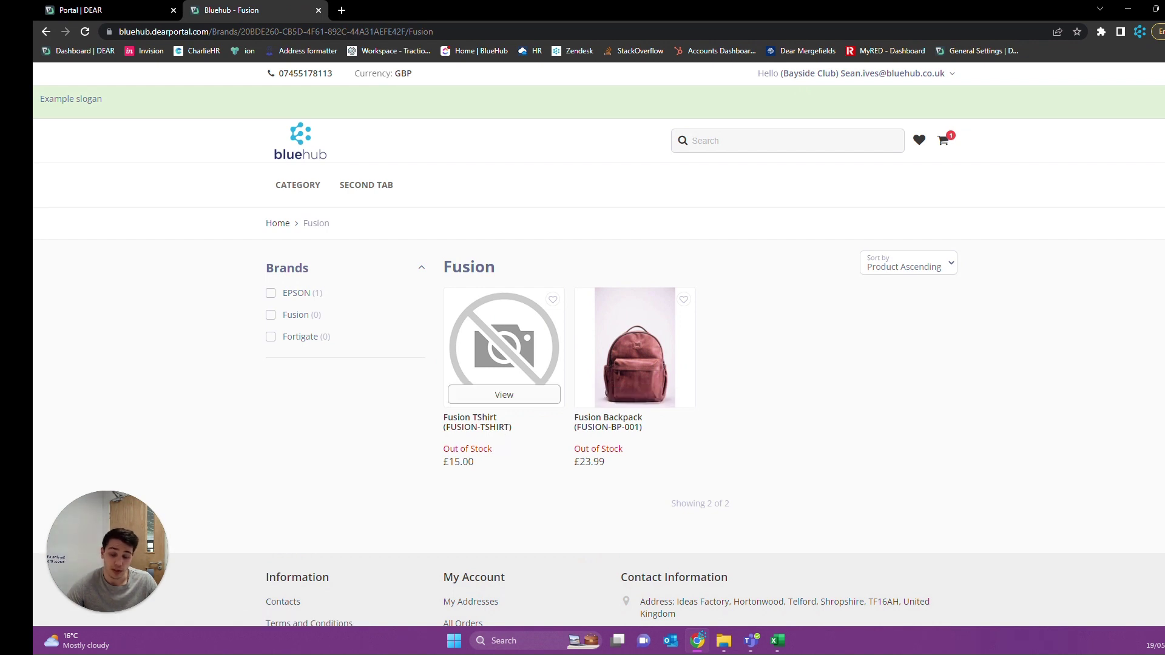
double_click(490, 451)
left_click(515, 464)
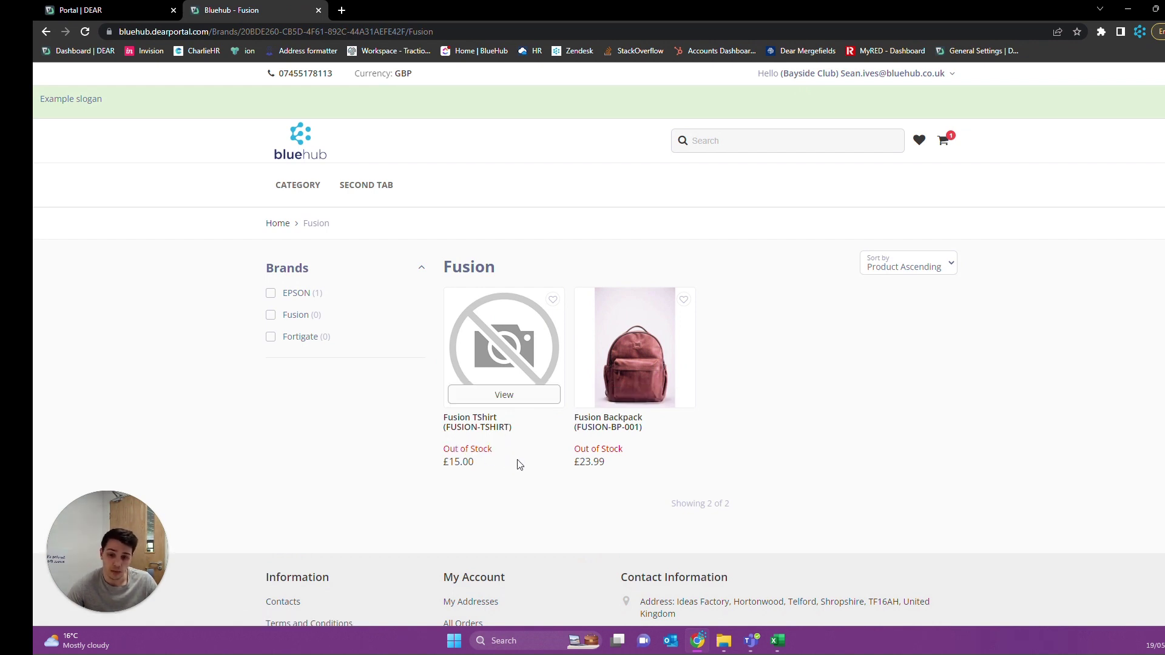
left_click(544, 399)
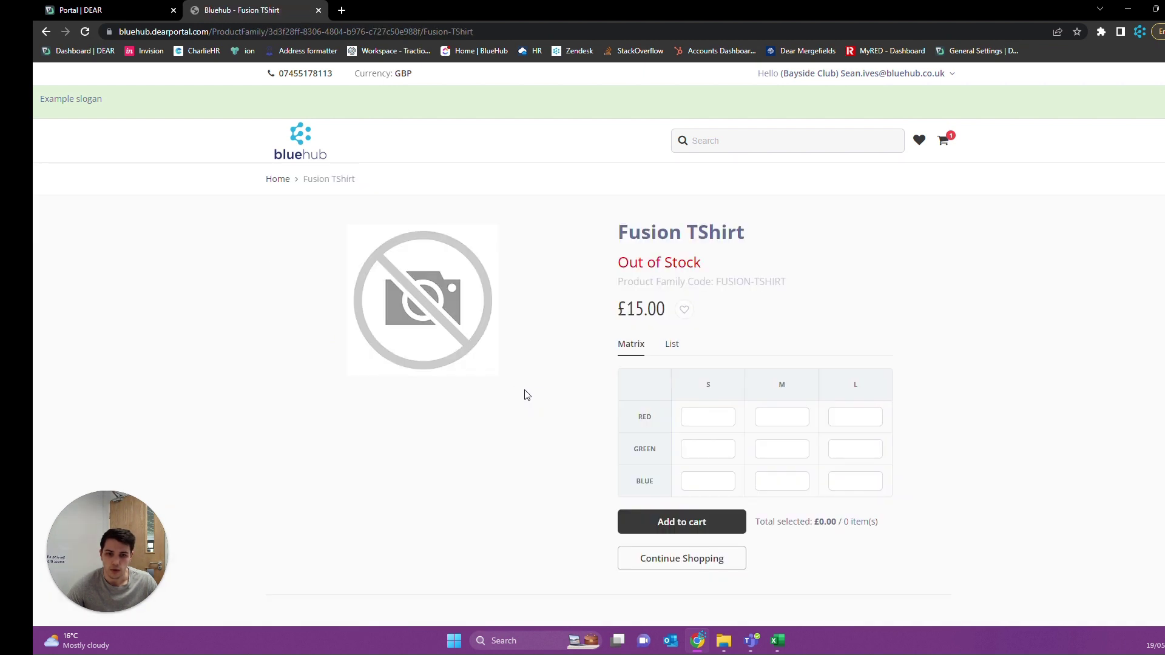
Examine the Fusion TShirt size and colour variants in the Matrix and List views, and go back to the Fusion brand page.
scroll(538, 397, "down", 2)
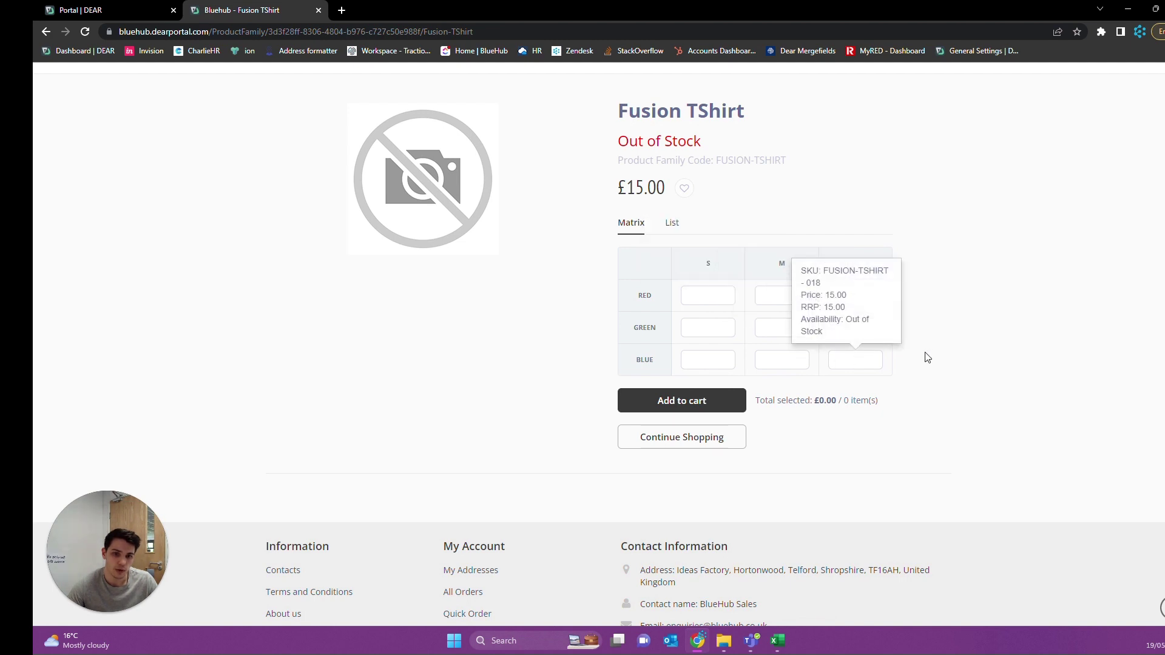
scroll(887, 350, "down", 2)
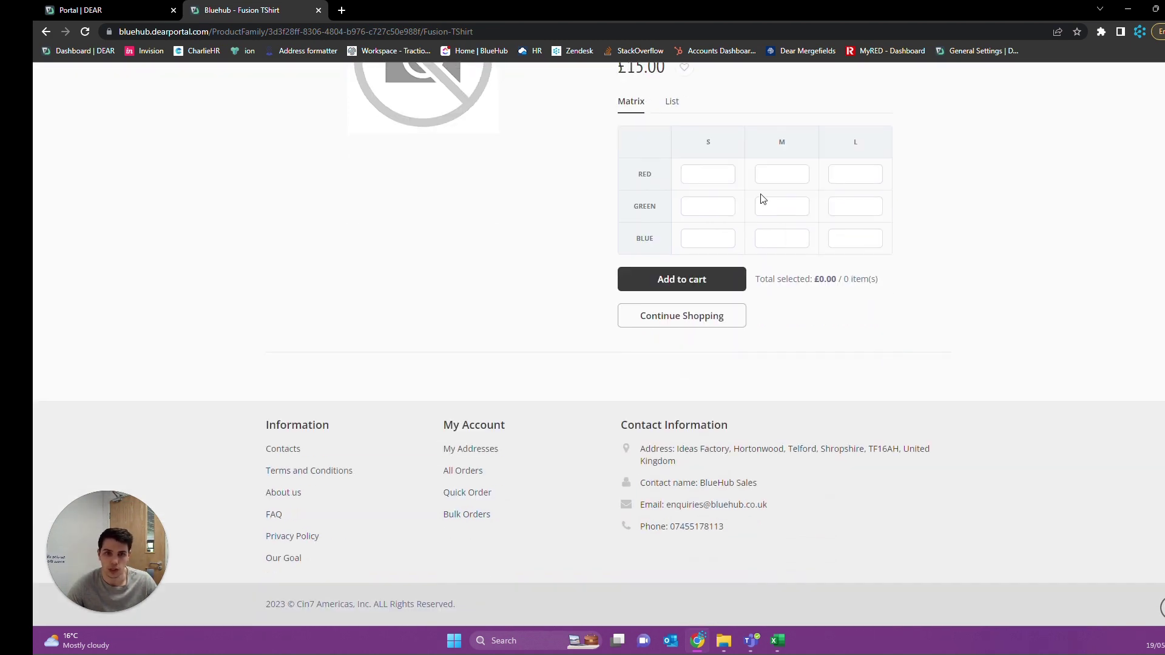
left_click(674, 103)
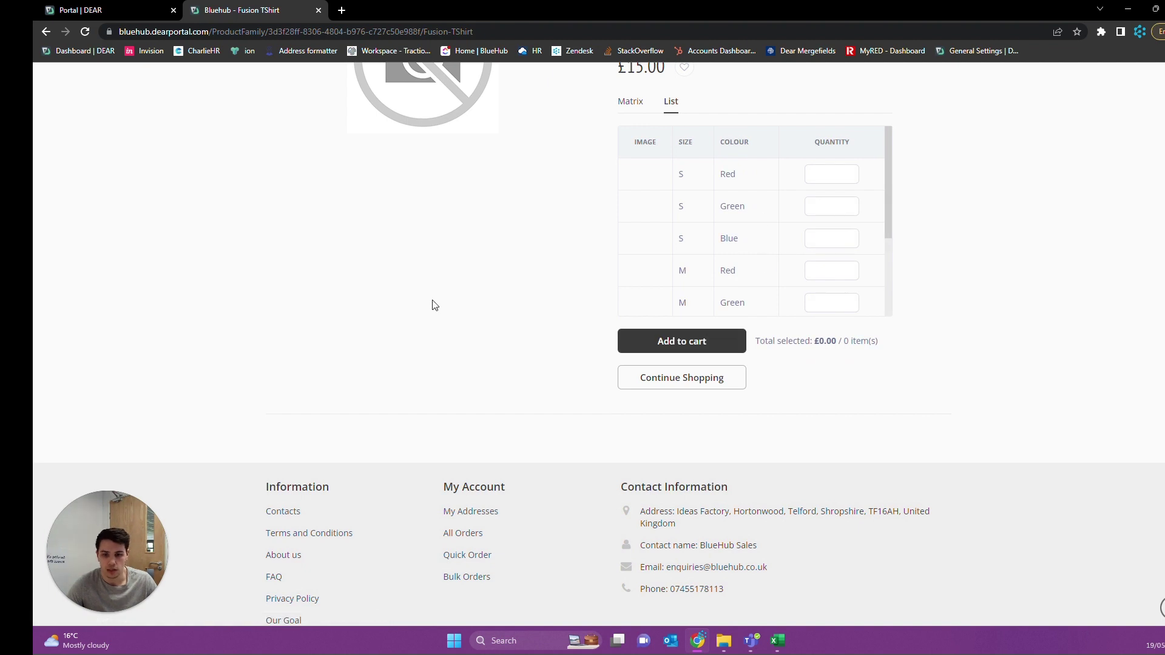
scroll(492, 321, "down", 1)
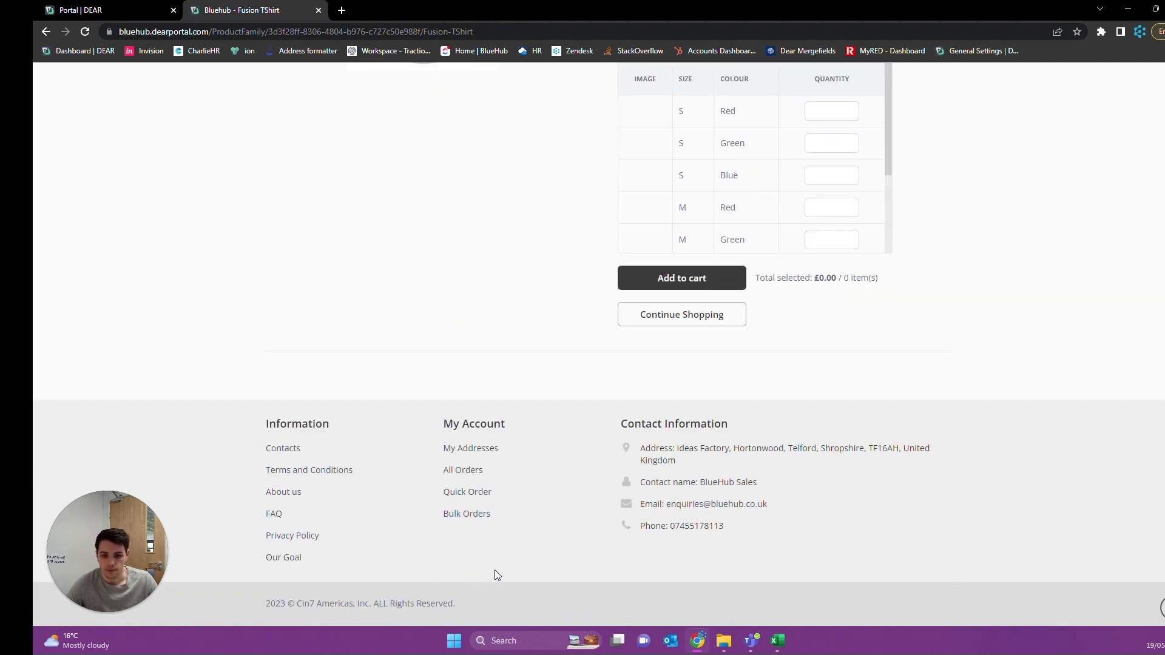
scroll(495, 570, "up", 3)
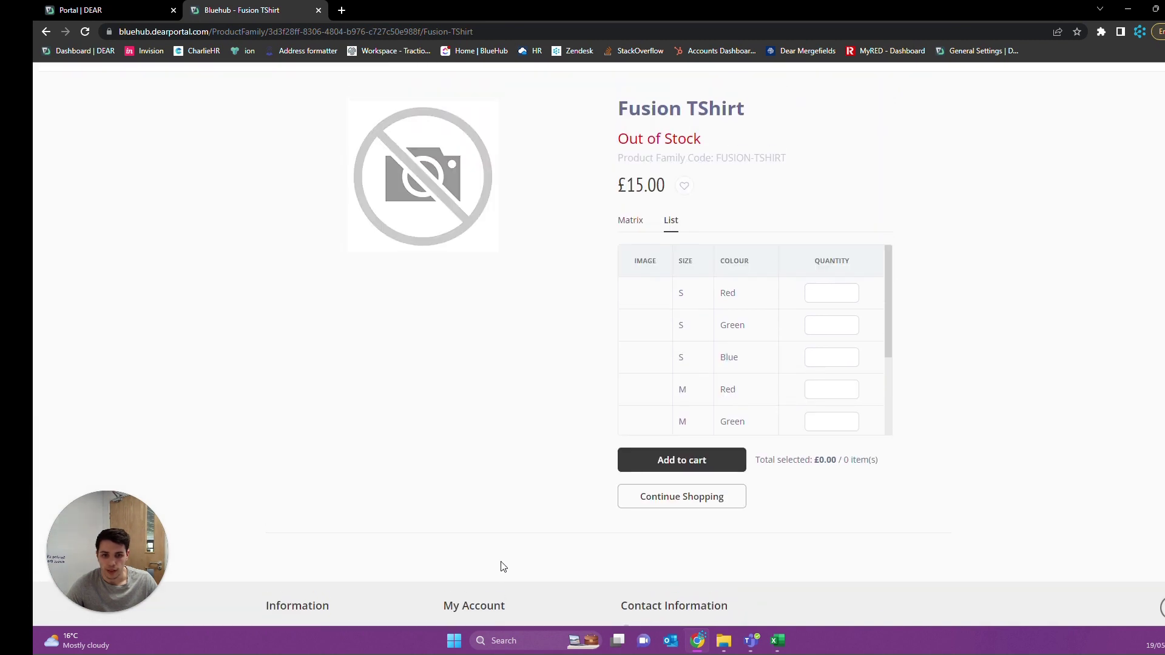
scroll(390, 491, "up", 2)
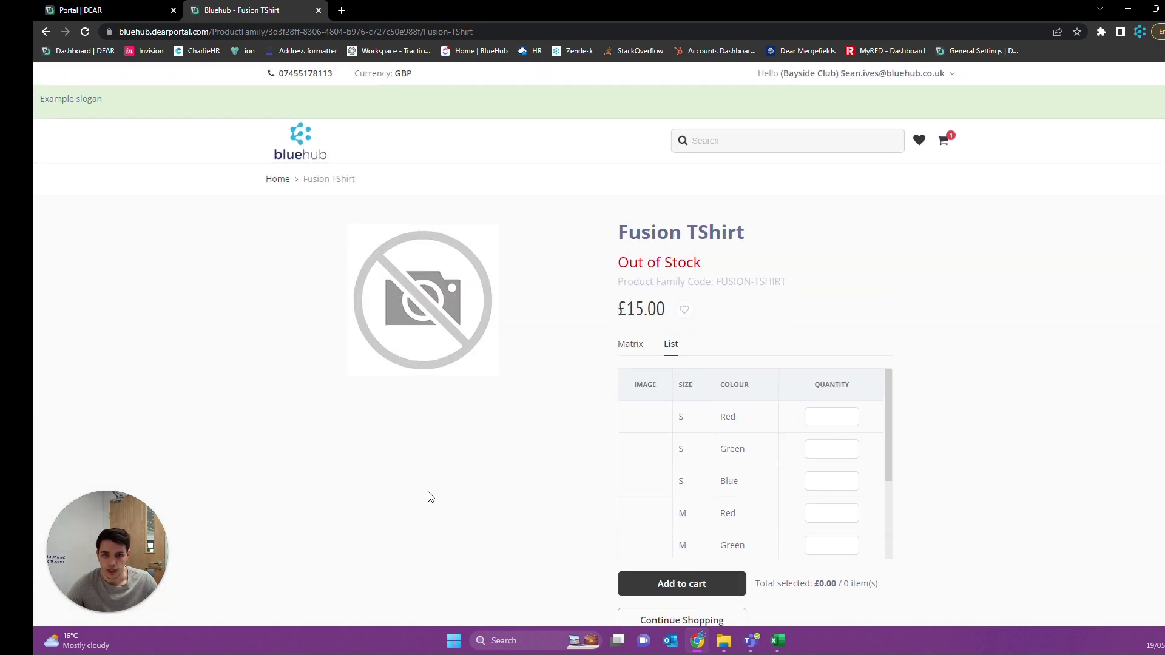
left_click(46, 31)
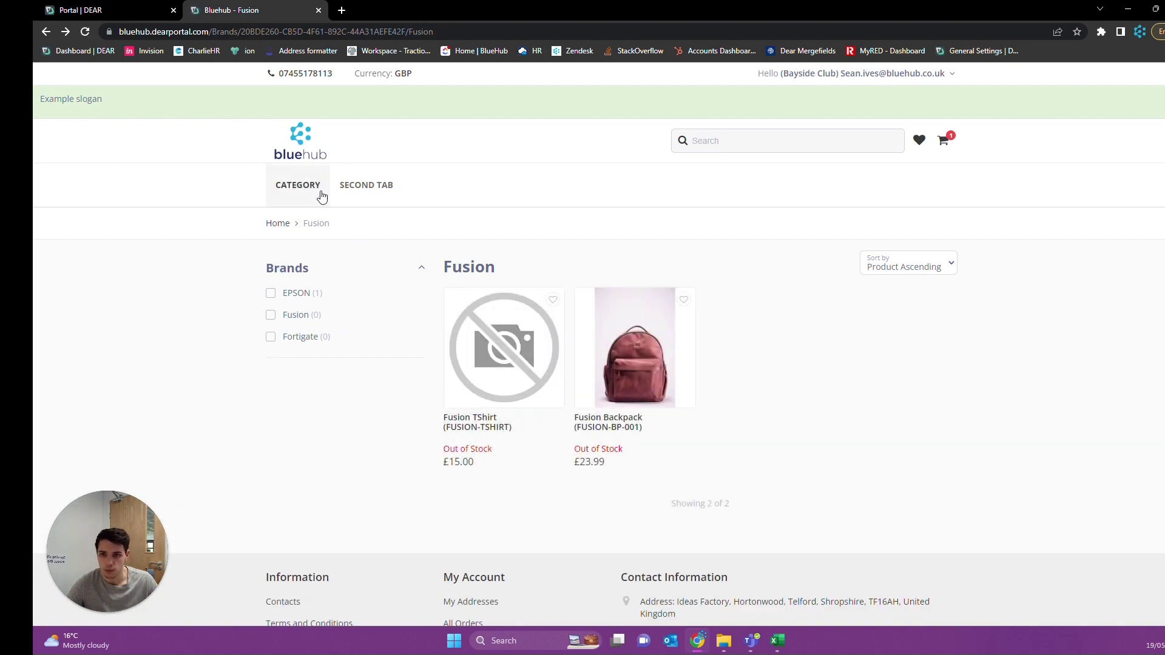
Open the Bottle (1 liter) product from the home page and examine its Specification fields, from COO to Split Case Units.
left_click(270, 223)
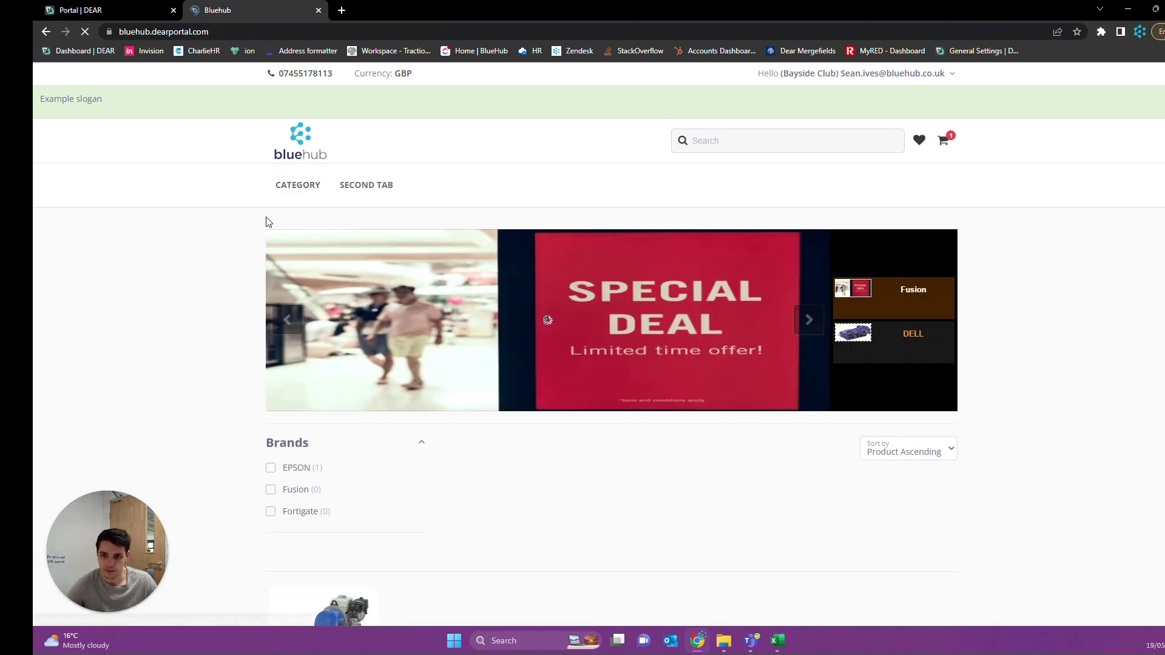
scroll(552, 358, "down", 7)
left_click(624, 319)
left_click_drag(358, 535, 262, 482)
left_click(410, 546)
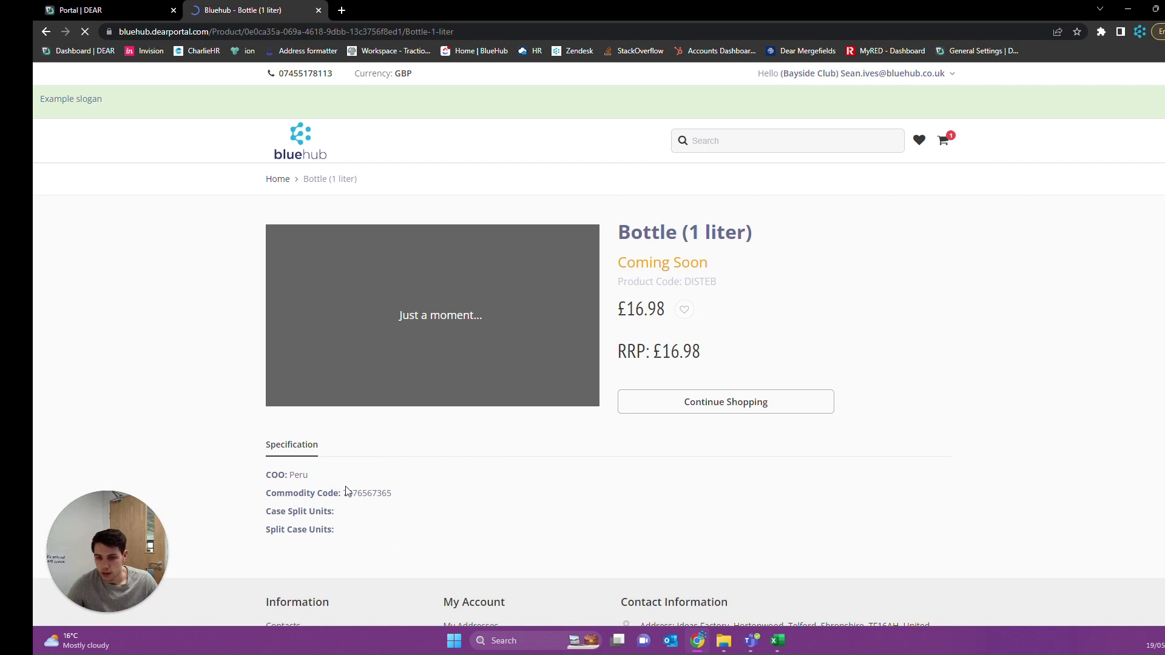
scroll(349, 485, "down", 4)
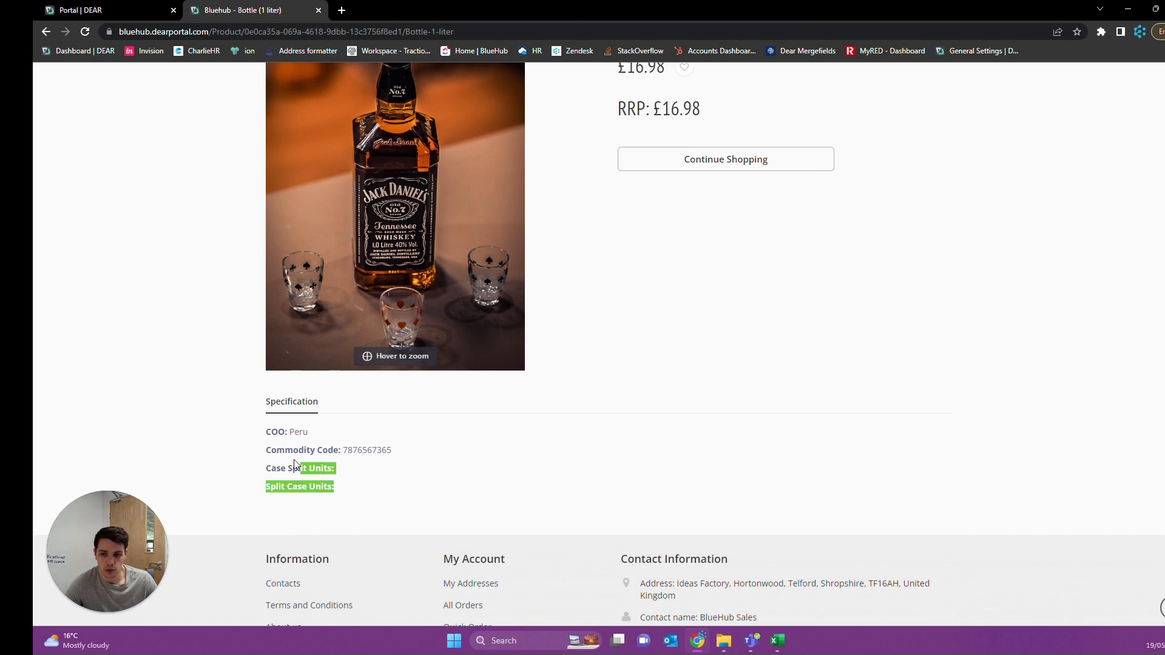
left_click_drag(294, 464, 265, 431)
left_click(356, 496)
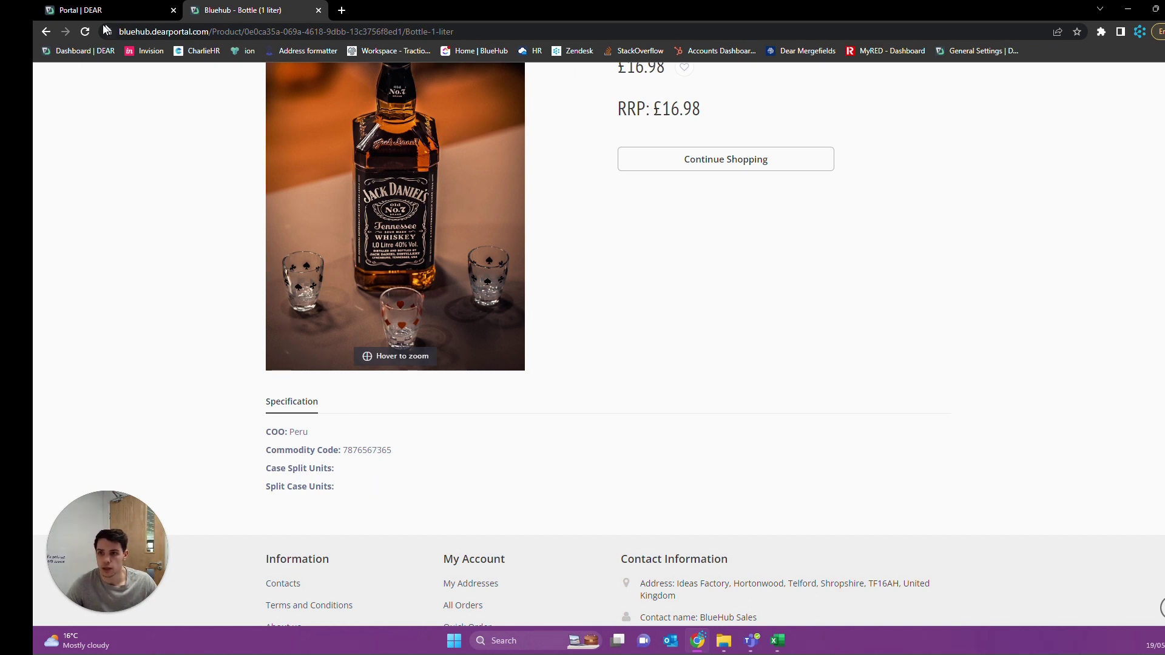
Display the Tabbed Pane items in the DEAR portal settings and view the Pane section on the storefront home page.
left_click(47, 32)
left_click(85, 10)
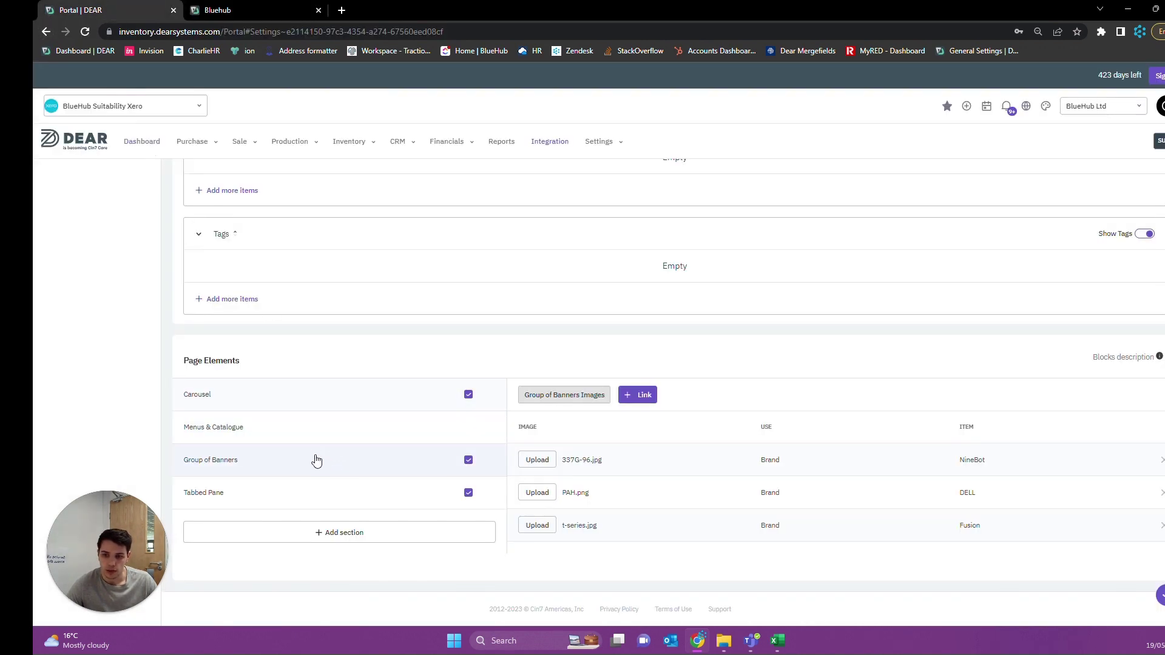
left_click(335, 490)
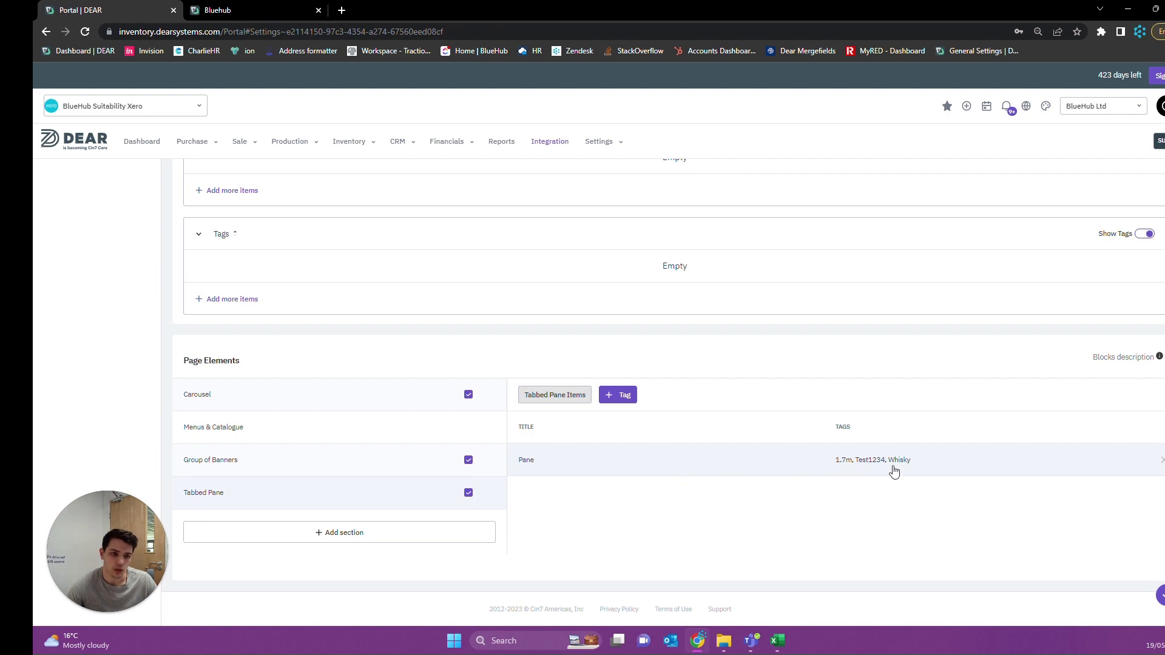
left_click(272, 7)
scroll(303, 288, "down", 6)
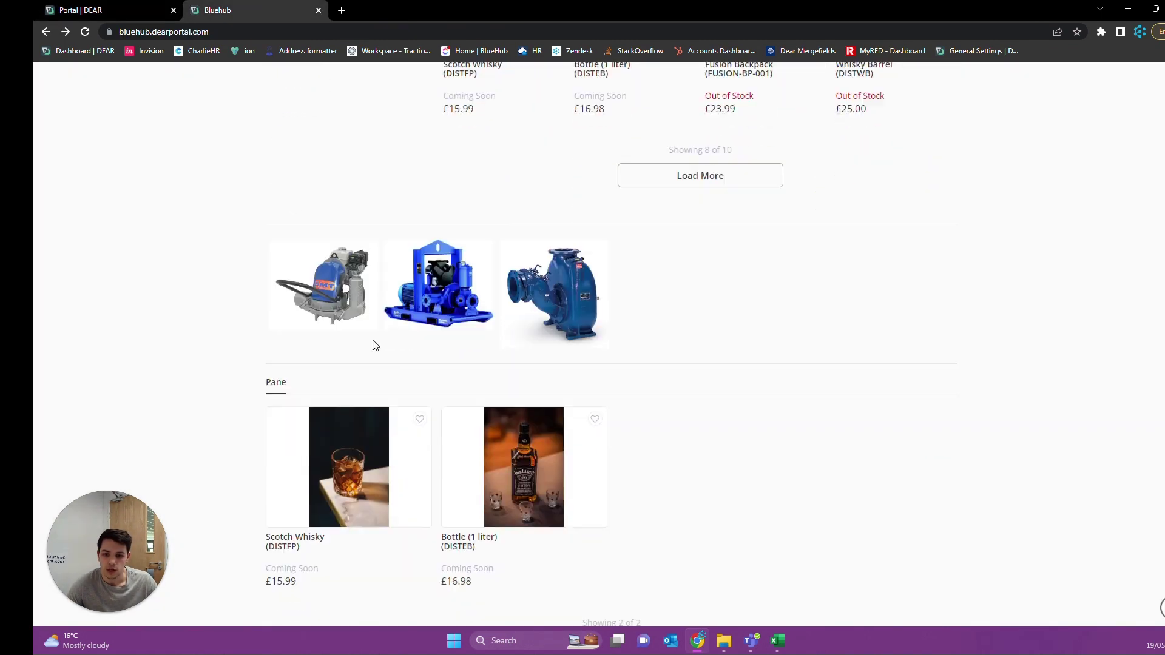
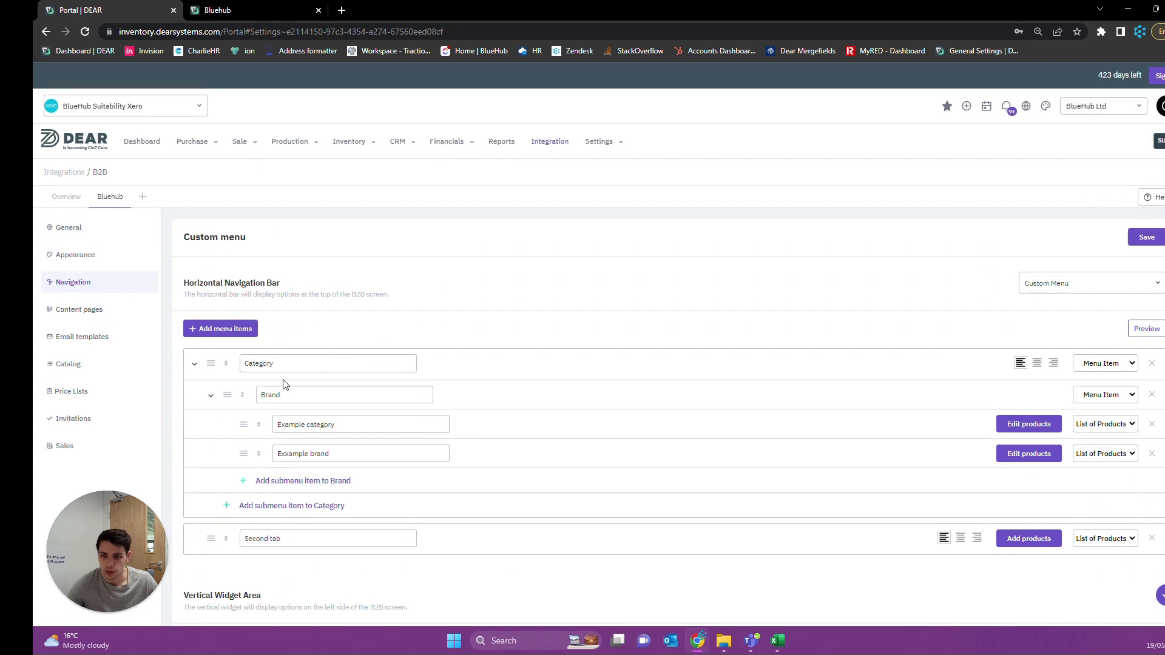
Open the Content pages settings in the portal and view the matching Information links in the storefront footer.
left_click(118, 309)
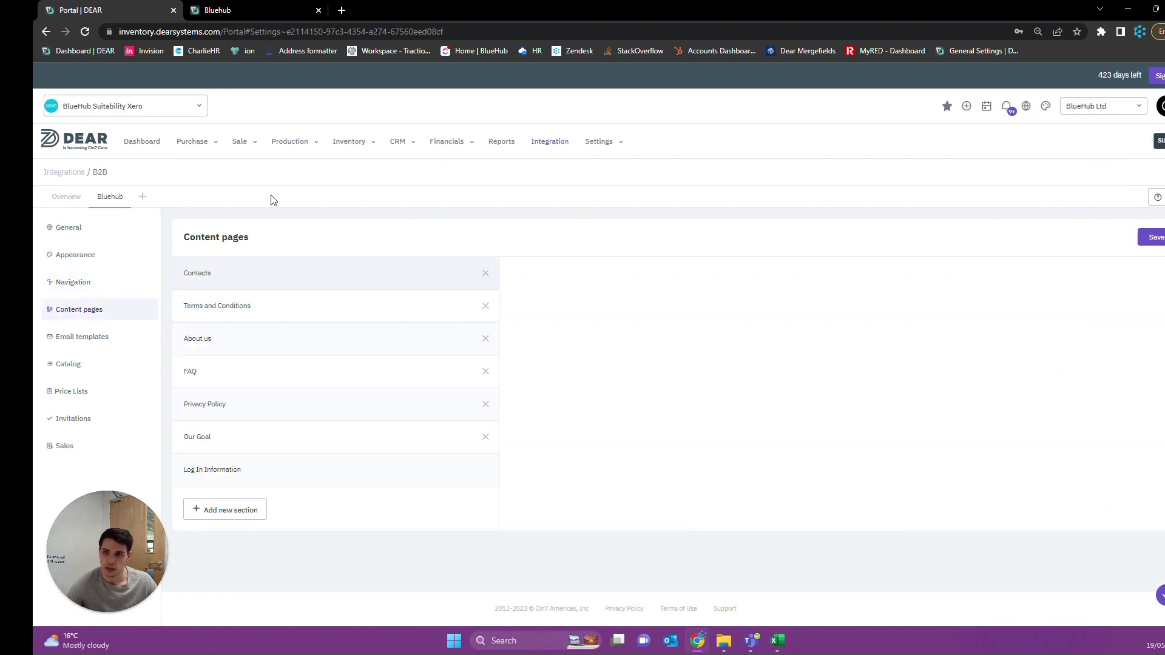
left_click(231, 10)
scroll(267, 455, "down", 3)
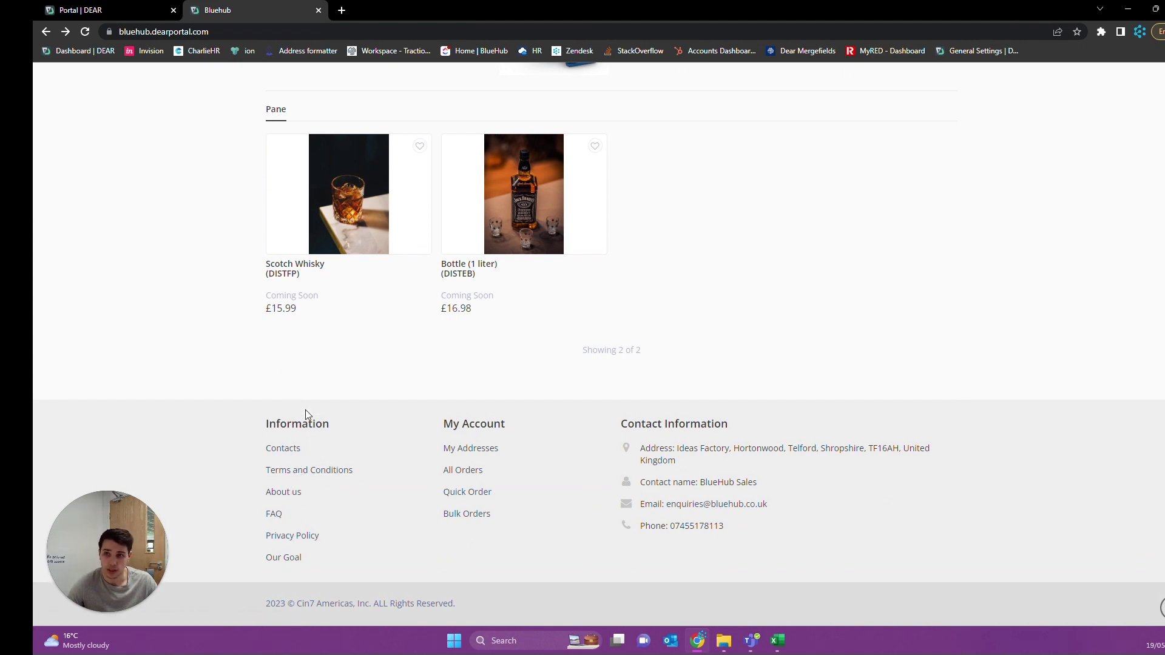
Open the Contacts content page for editing in the portal settings and compare the content pages with the storefront footer's Information links.
left_click(130, 9)
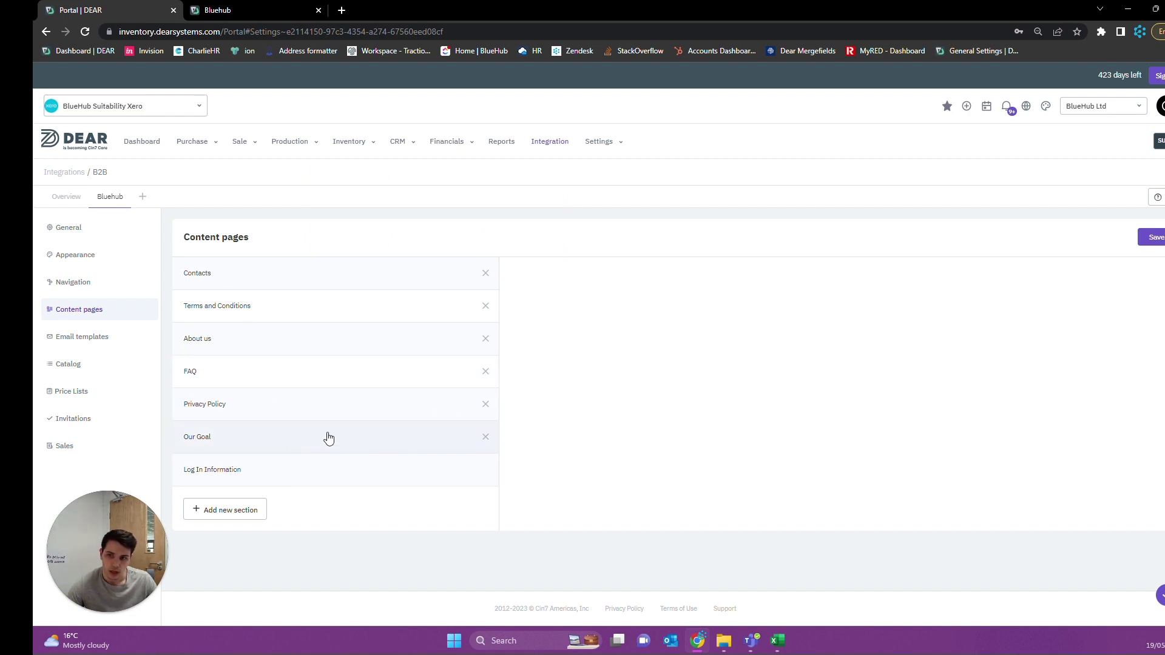
left_click(310, 279)
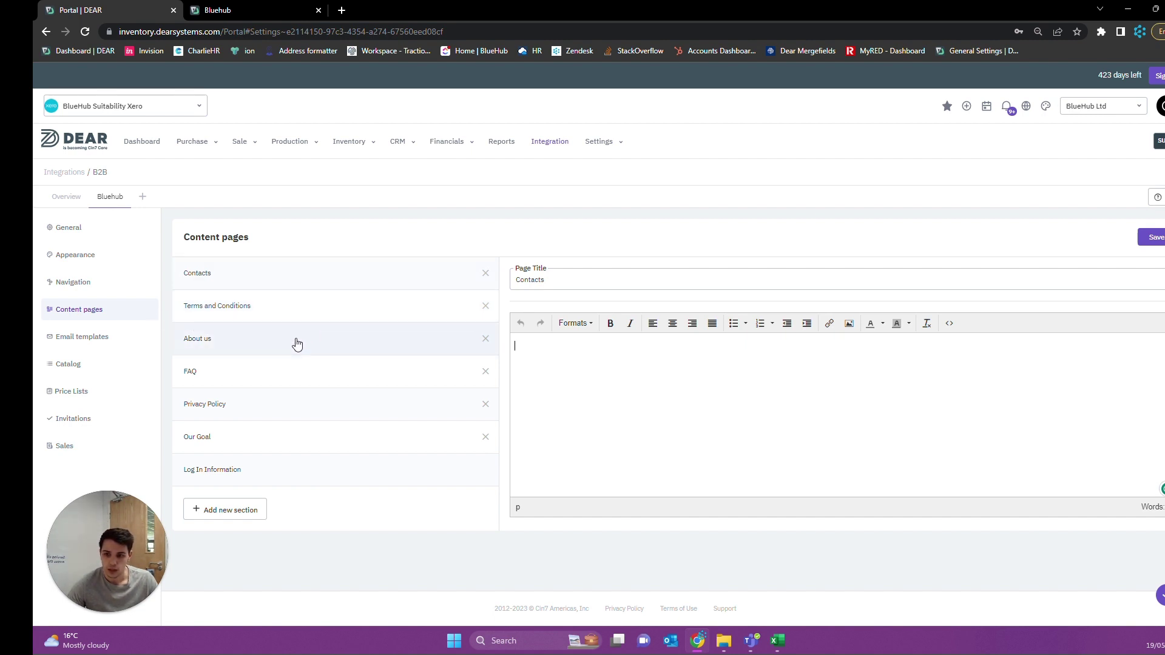
left_click(232, 12)
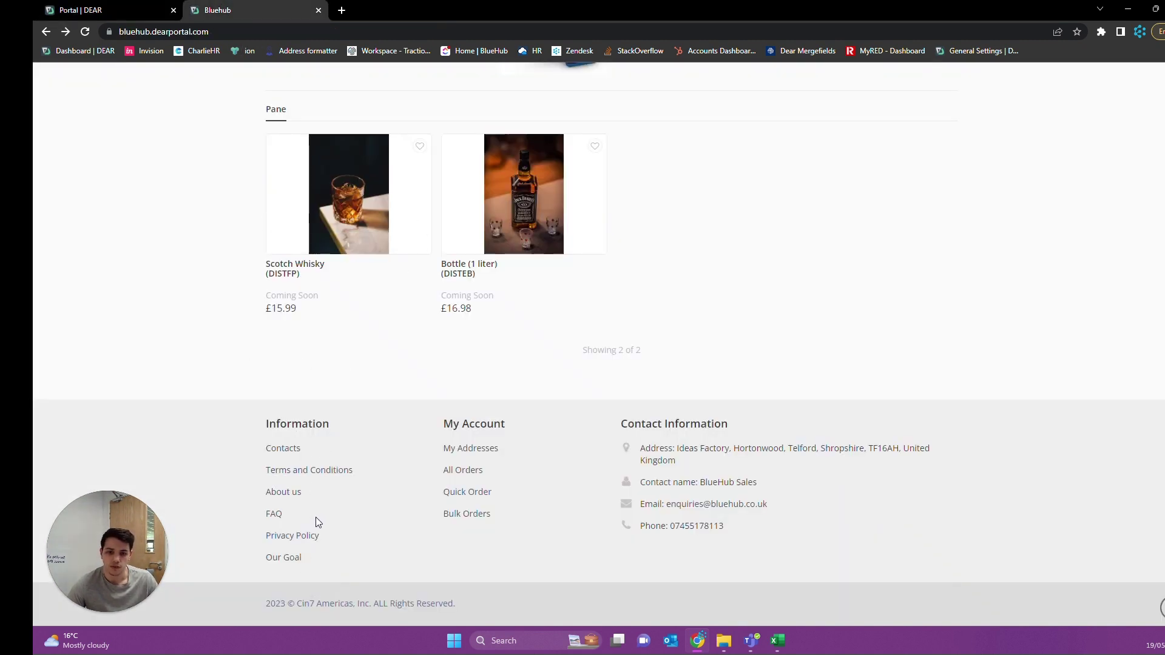
left_click(122, 10)
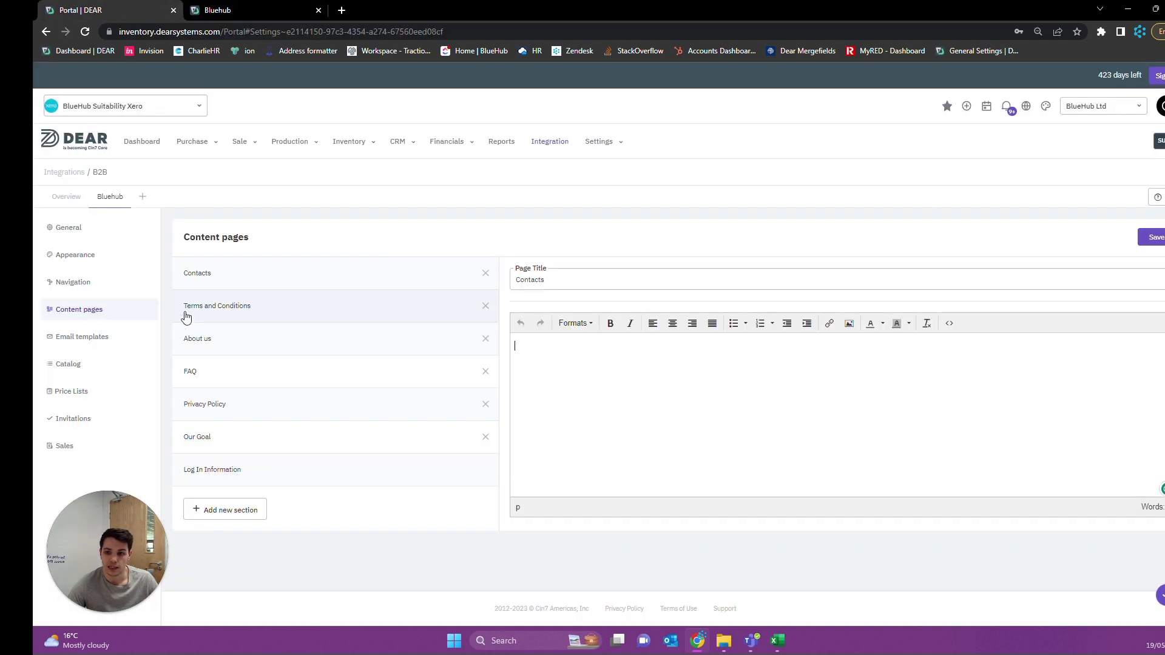
Open the portal's email templates and examine the Reset Password, Invoices for orders and Invitation to B2B templates, including the invitation's subject and greeting placeholders.
left_click(96, 338)
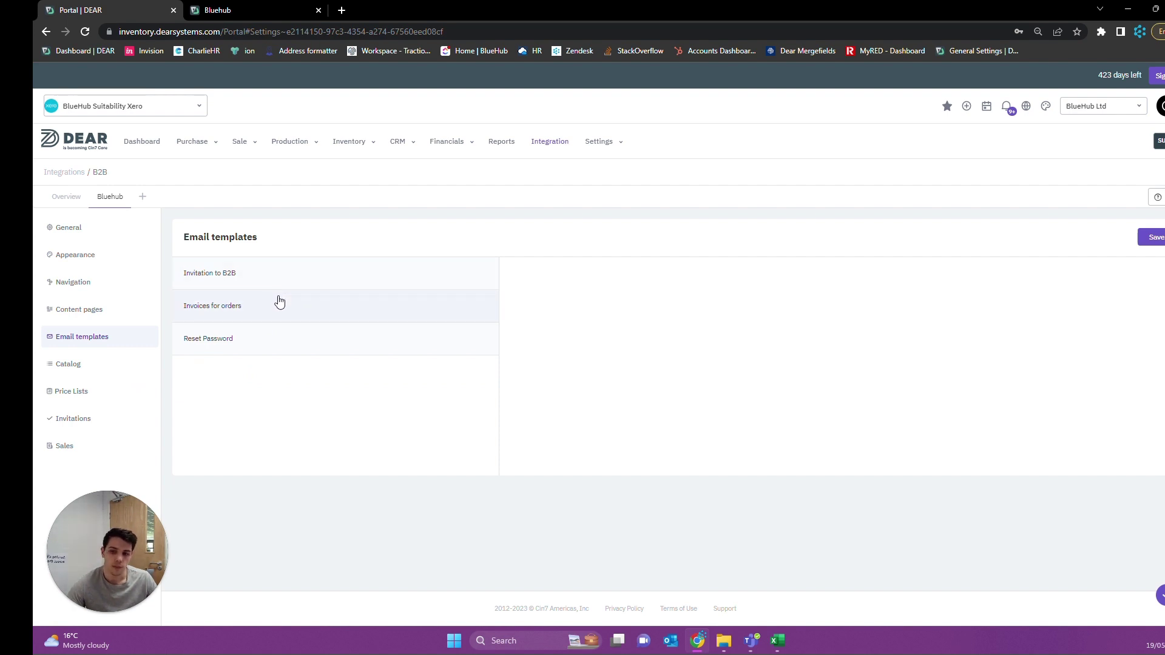
left_click(276, 339)
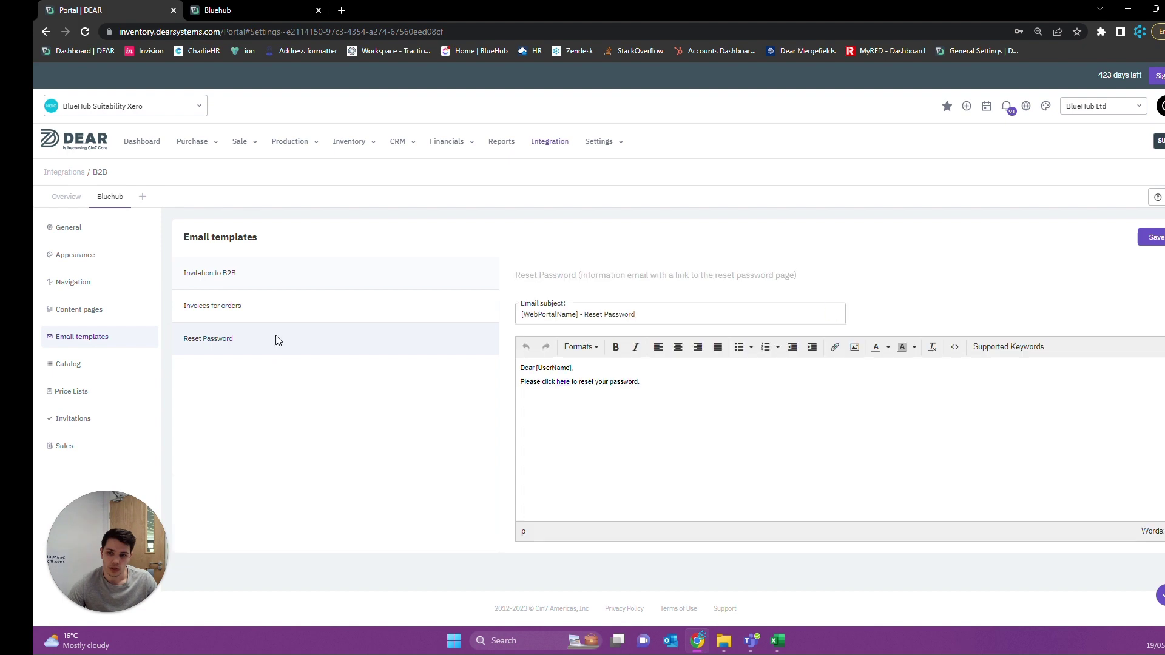
left_click(288, 313)
left_click(288, 280)
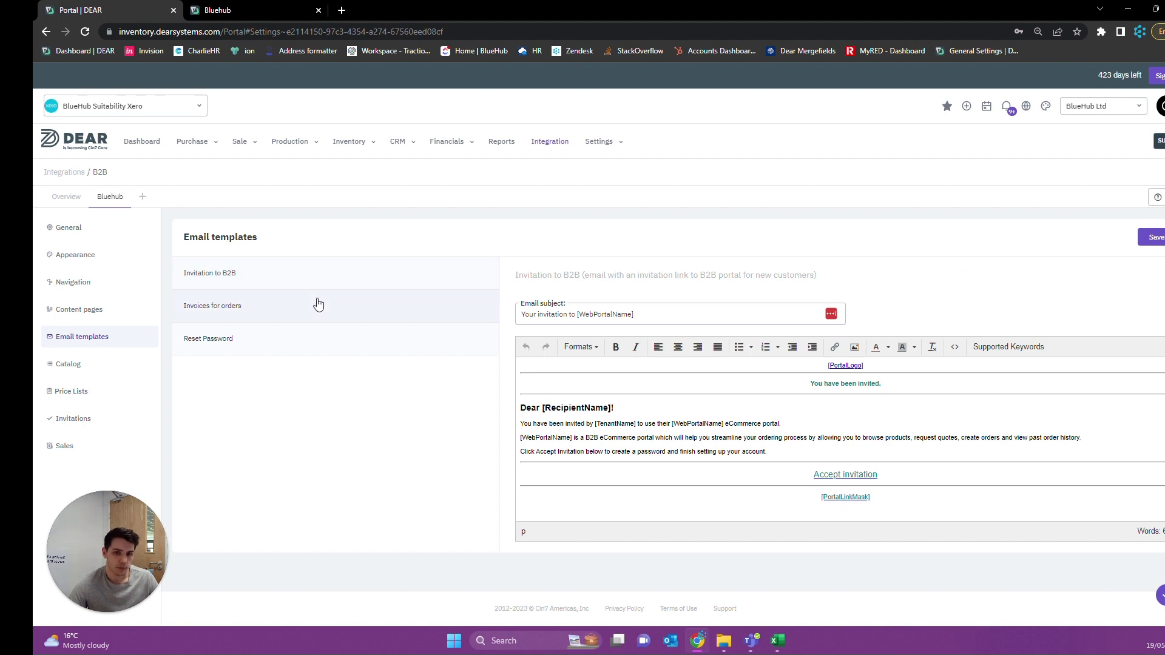
left_click_drag(633, 314, 597, 314)
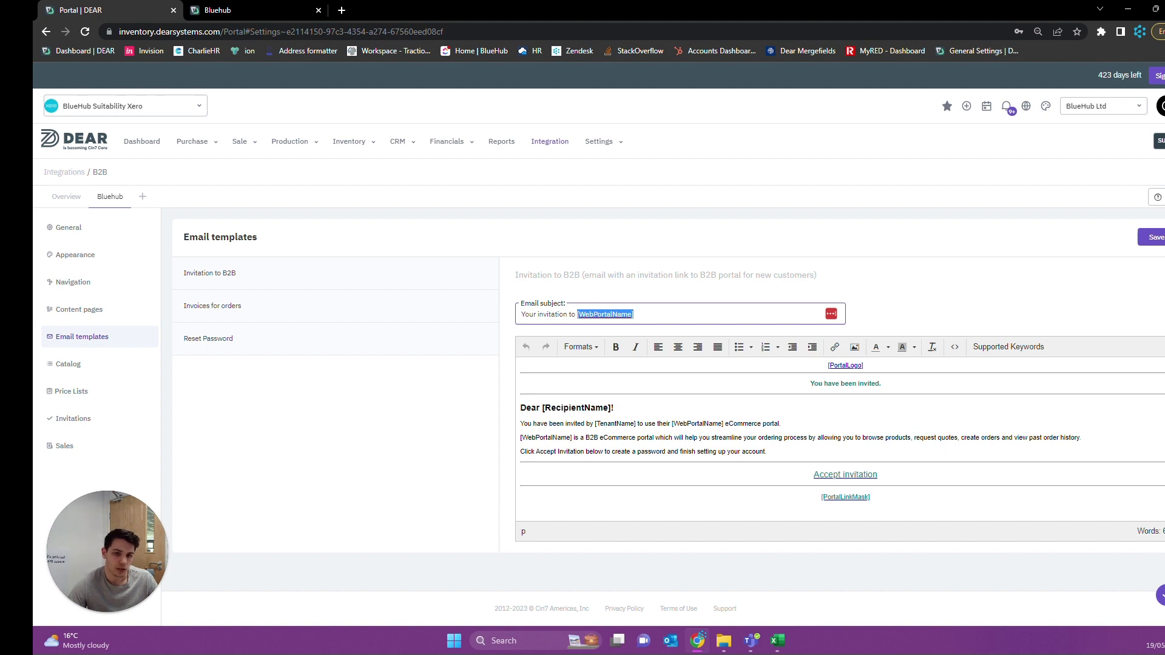
left_click(615, 407)
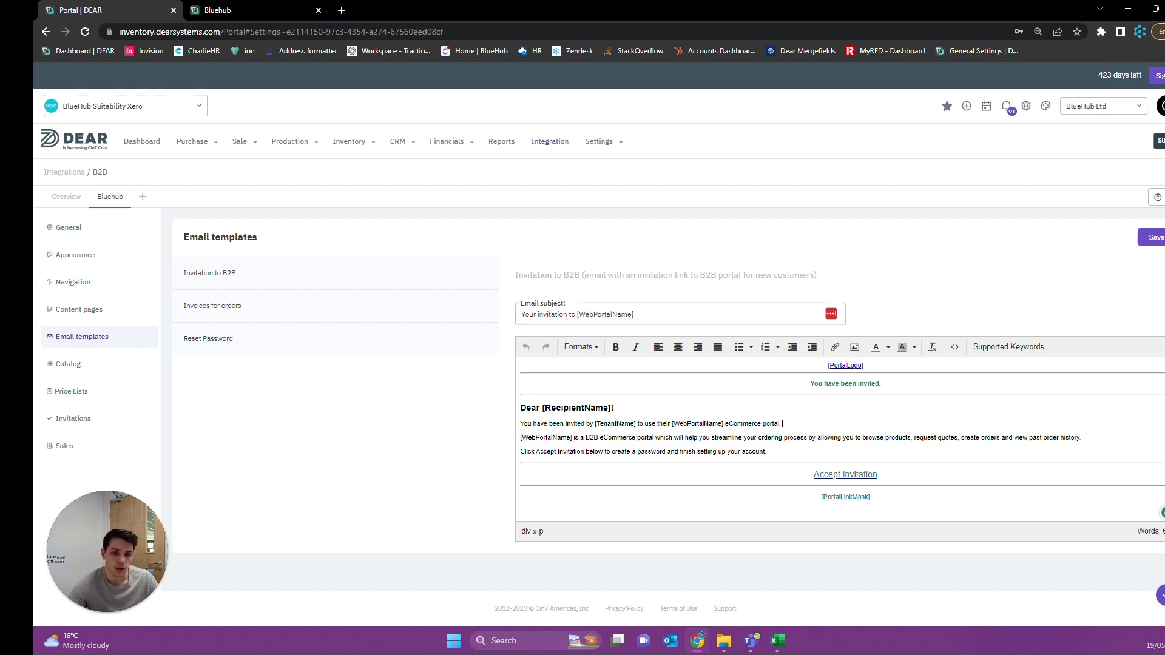
left_click_drag(614, 407, 514, 404)
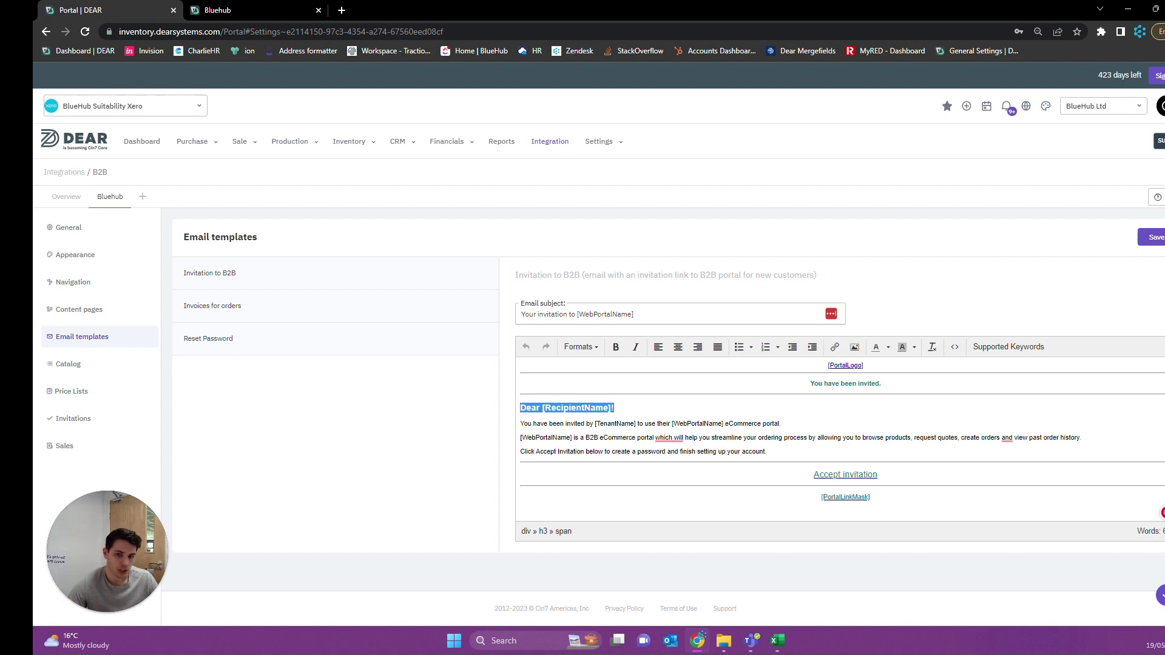
left_click(310, 410)
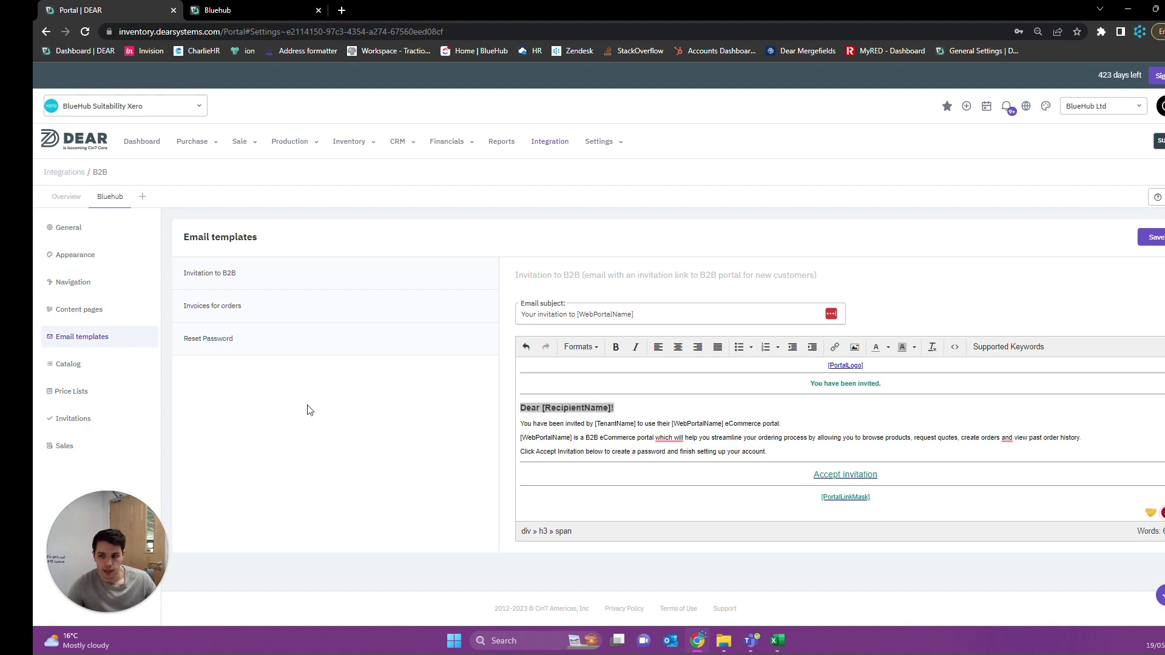
View the brand, category and tag filters of the existing example price list, and return to the portal's General settings.
left_click(85, 392)
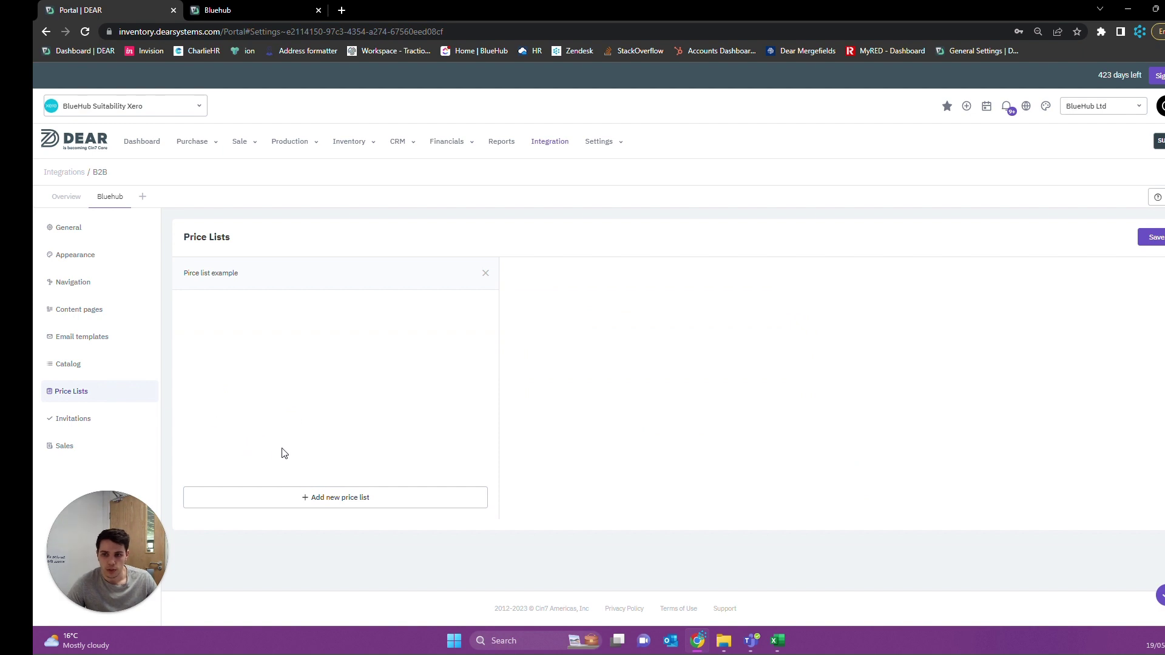
left_click(303, 283)
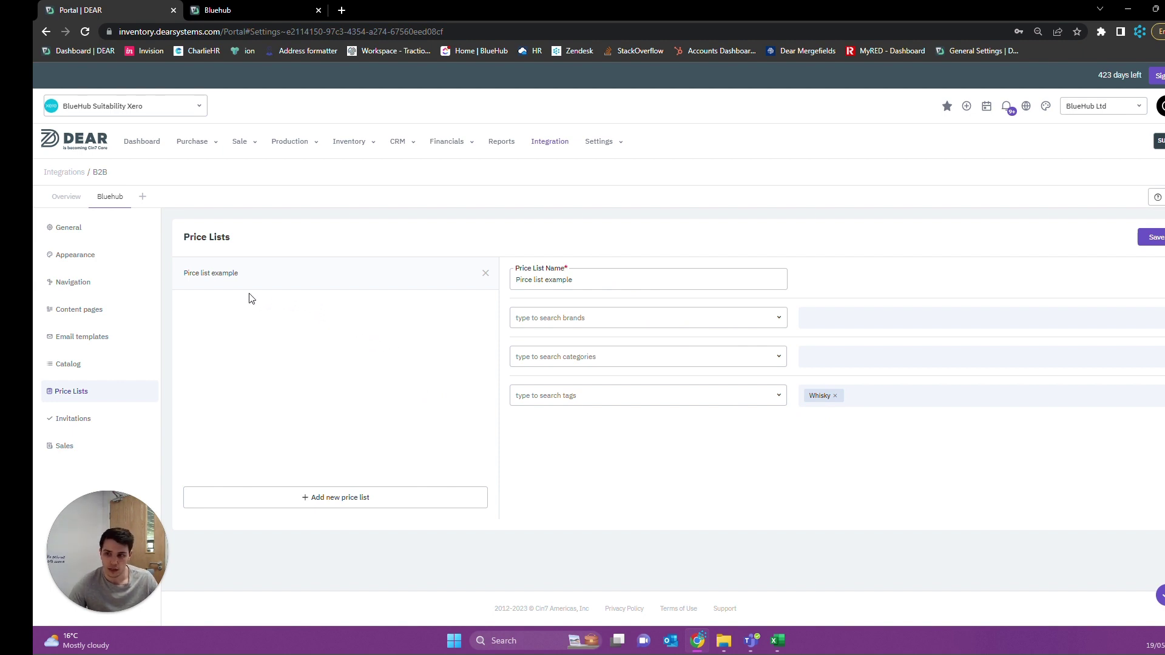
left_click(91, 236)
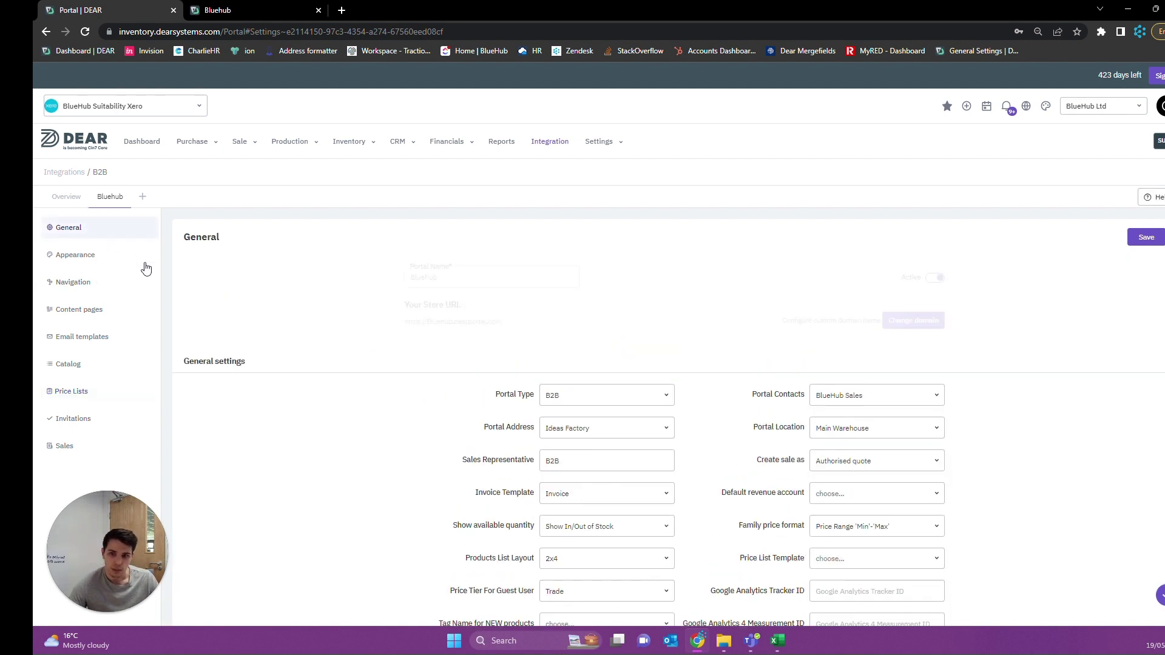